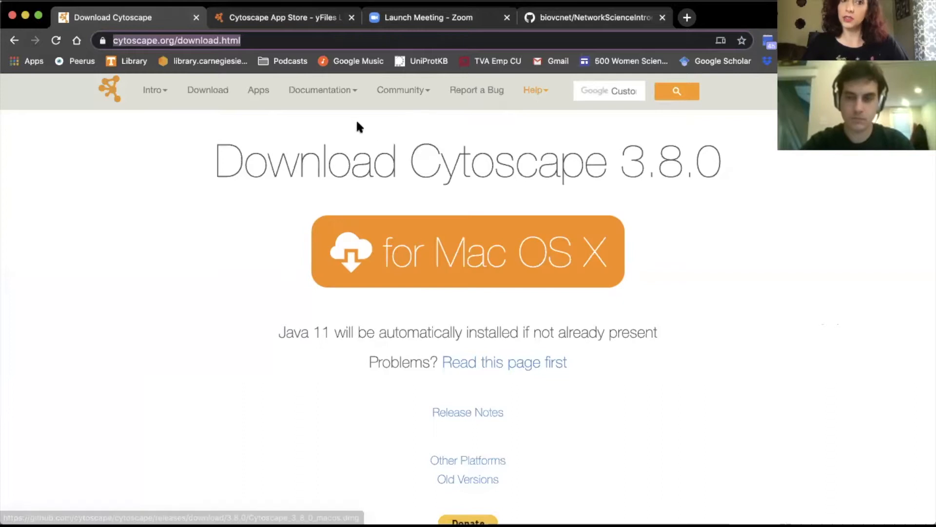
# Step: Review the yFiles Layout Algorithms page in the Cytoscape App Store
pyautogui.click(284, 17)
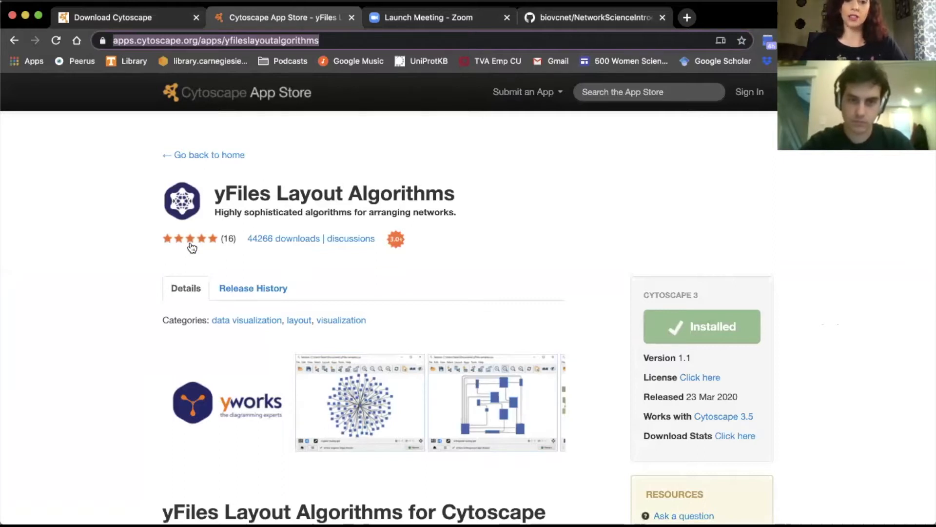
pyautogui.scroll(-10, 136, 330)
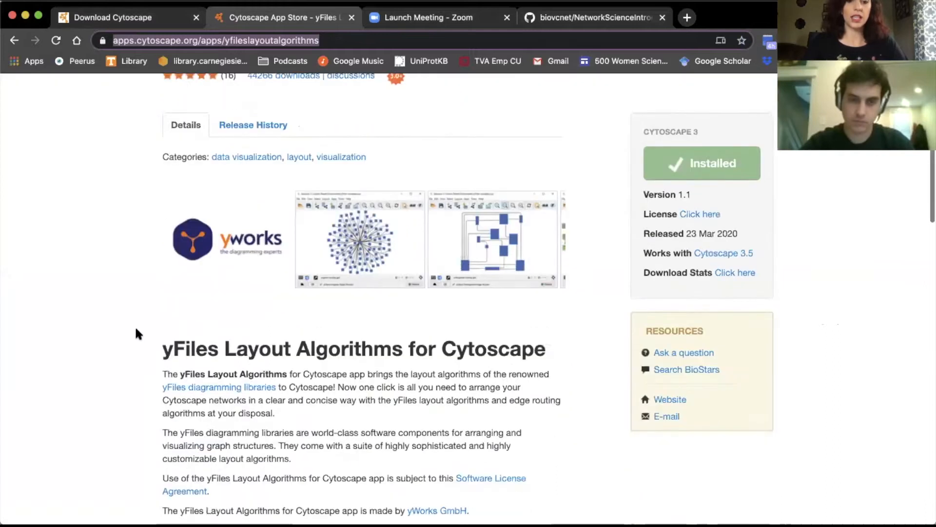
pyautogui.scroll(10, 135, 329)
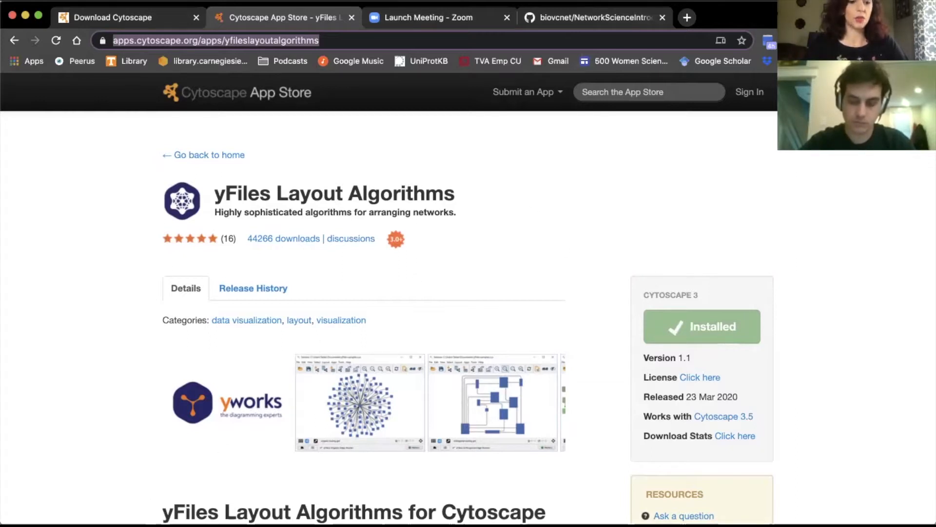
pyautogui.click(226, 326)
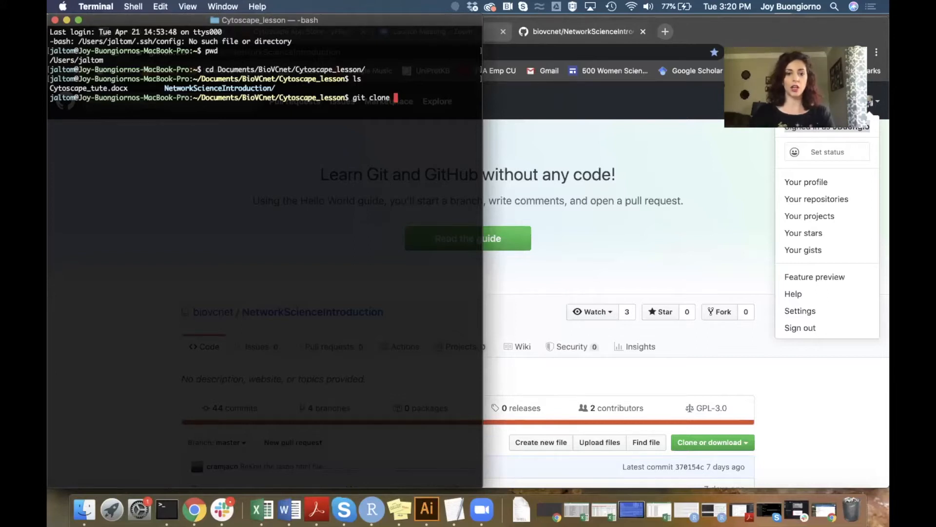
# Step: Copy the HTTPS clone URL of the biovcnet/NetworkScienceIntroduction repository and add it to the git clone command in Terminal
pyautogui.click(610, 242)
pyautogui.scroll(-5, 610, 241)
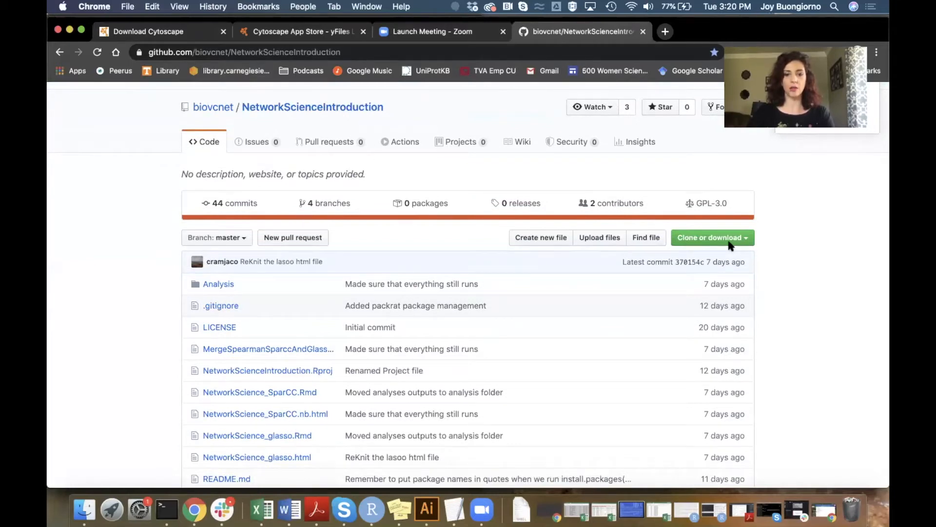
pyautogui.click(709, 239)
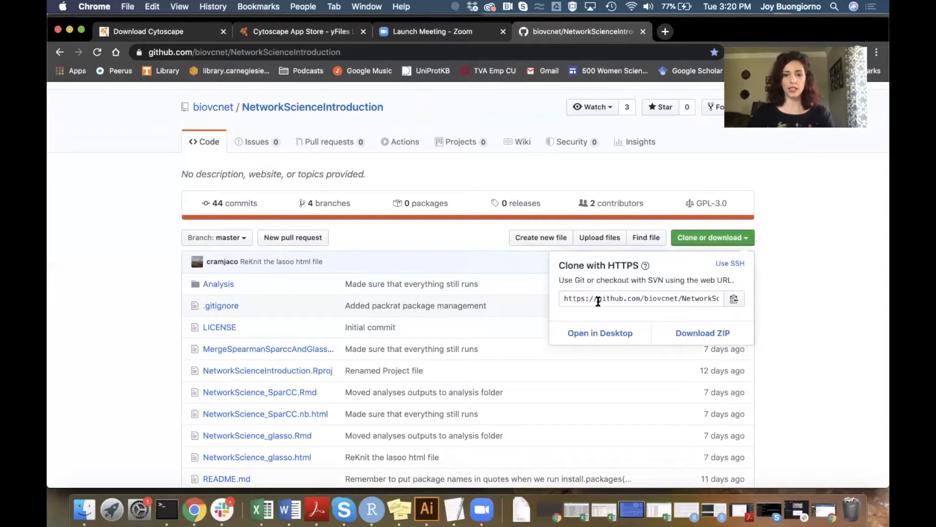
pyautogui.click(698, 299)
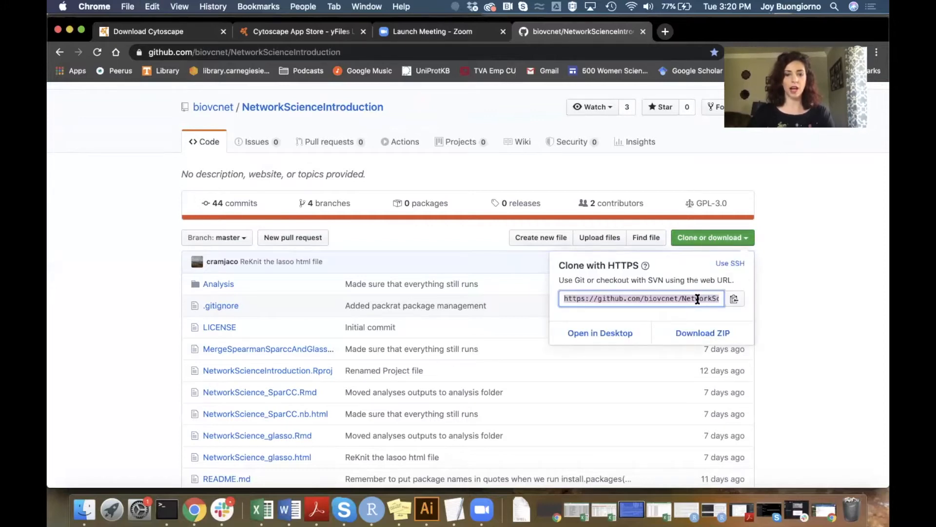
pyautogui.press('super+Tab')
pyautogui.write('https://github.com/biovcnet/NetworkScienceIntroduction.git')
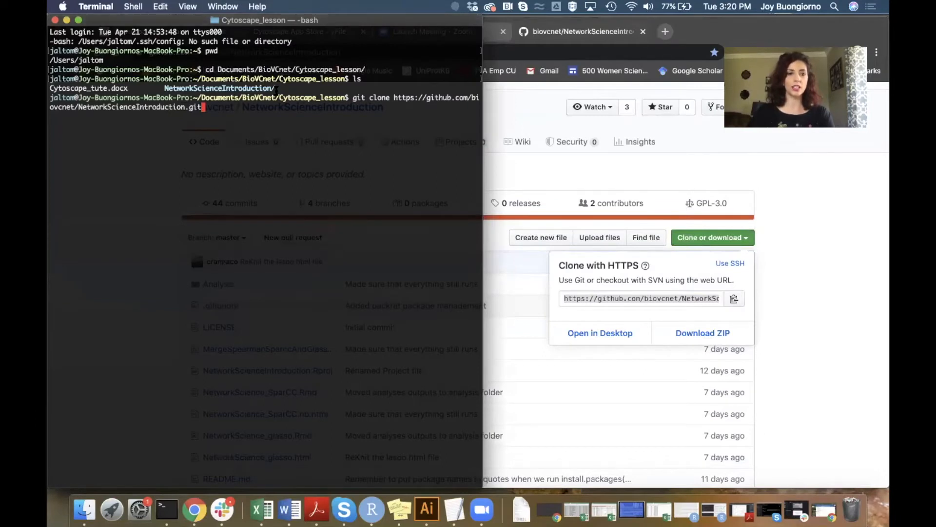
pyautogui.doubleClick(194, 89)
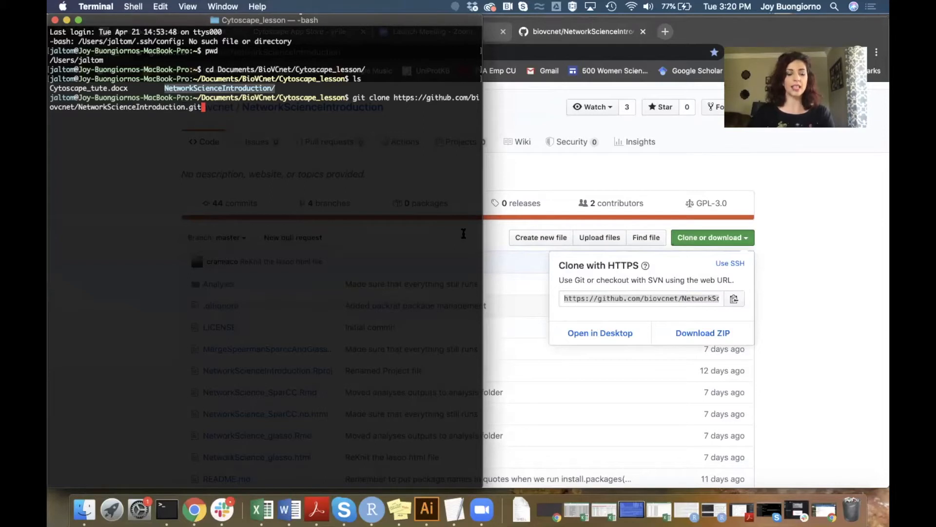
# Step: Clear the whole git clone command from the Terminal prompt without running it
pyautogui.press('BackSpace')
pyautogui.press('BackSpace')
pyautogui.press('BackSpace')
pyautogui.press('BackSpace')
pyautogui.press('BackSpace')
pyautogui.press('BackSpace')
pyautogui.press('BackSpace')
pyautogui.press('BackSpace')
pyautogui.press('BackSpace')
pyautogui.press('BackSpace')
pyautogui.press('BackSpace')
pyautogui.press('BackSpace')
pyautogui.press('BackSpace')
pyautogui.press('BackSpace')
pyautogui.press('BackSpace')
pyautogui.press('BackSpace')
pyautogui.press('BackSpace')
pyautogui.press('BackSpace')
pyautogui.press('BackSpace')
pyautogui.press('BackSpace')
pyautogui.press('BackSpace')
pyautogui.press('BackSpace')
pyautogui.press('BackSpace')
pyautogui.press('BackSpace')
pyautogui.press('BackSpace')
pyautogui.press('BackSpace')
pyautogui.press('BackSpace')
pyautogui.press('BackSpace')
pyautogui.press('BackSpace')
pyautogui.press('BackSpace')
pyautogui.press('BackSpace')
pyautogui.press('BackSpace')
pyautogui.press('BackSpace')
pyautogui.press('BackSpace')
pyautogui.press('BackSpace')
pyautogui.press('BackSpace')
pyautogui.press('BackSpace')
pyautogui.press('BackSpace')
pyautogui.press('BackSpace')
pyautogui.press('BackSpace')
pyautogui.press('BackSpace')
pyautogui.press('BackSpace')
pyautogui.press('BackSpace')
pyautogui.press('BackSpace')
pyautogui.press('BackSpace')
pyautogui.press('BackSpace')
pyautogui.press('BackSpace')
pyautogui.press('BackSpace')
pyautogui.press('BackSpace')
pyautogui.press('BackSpace')
pyautogui.press('BackSpace')
pyautogui.press('BackSpace')
pyautogui.press('BackSpace')
pyautogui.press('BackSpace')
pyautogui.press('BackSpace')
pyautogui.press('BackSpace')
pyautogui.press('BackSpace')
pyautogui.press('BackSpace')
pyautogui.press('BackSpace')
# Step: Change into the NetworkScienceIntroduction directory and list its contents
pyautogui.write('cd NEt')
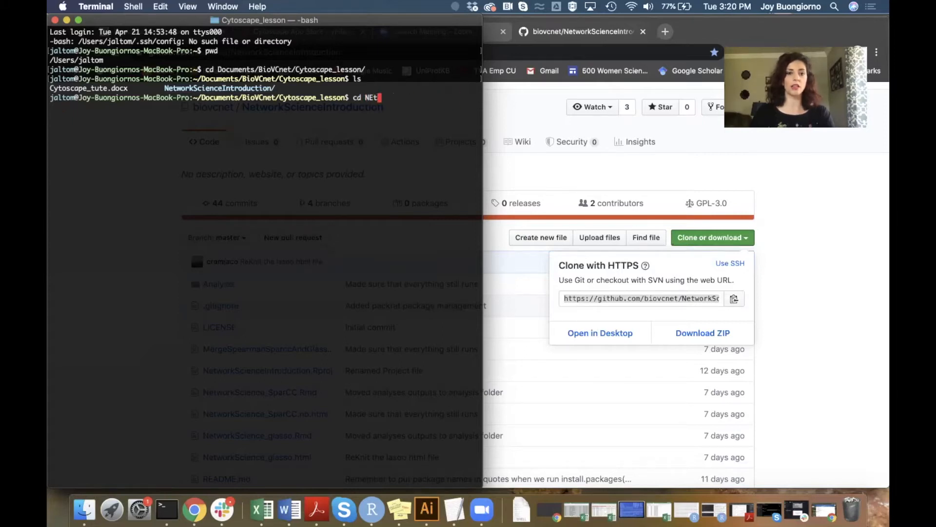
pyautogui.press('Tab')
pyautogui.press('Return')
pyautogui.write('ls')
pyautogui.press('Return')
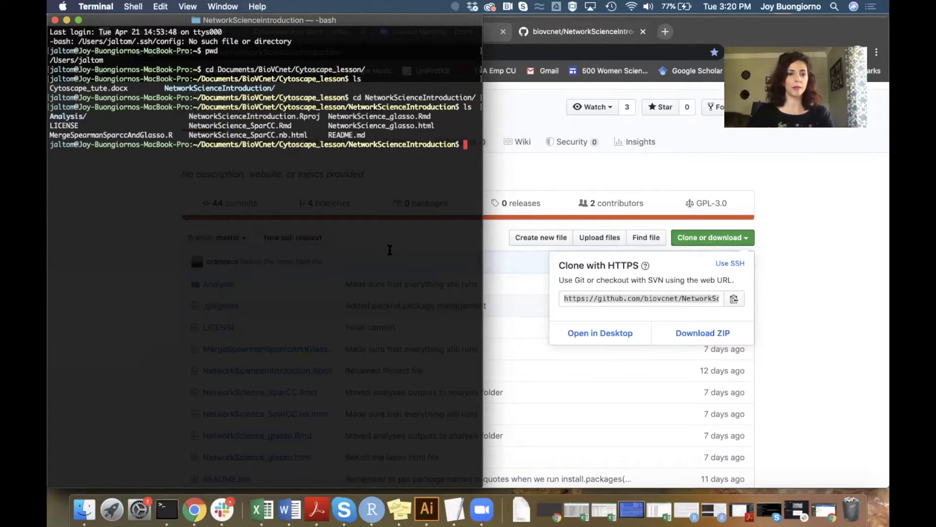
# Step: Change into the Analysis directory and list its files
pyautogui.write('ce')
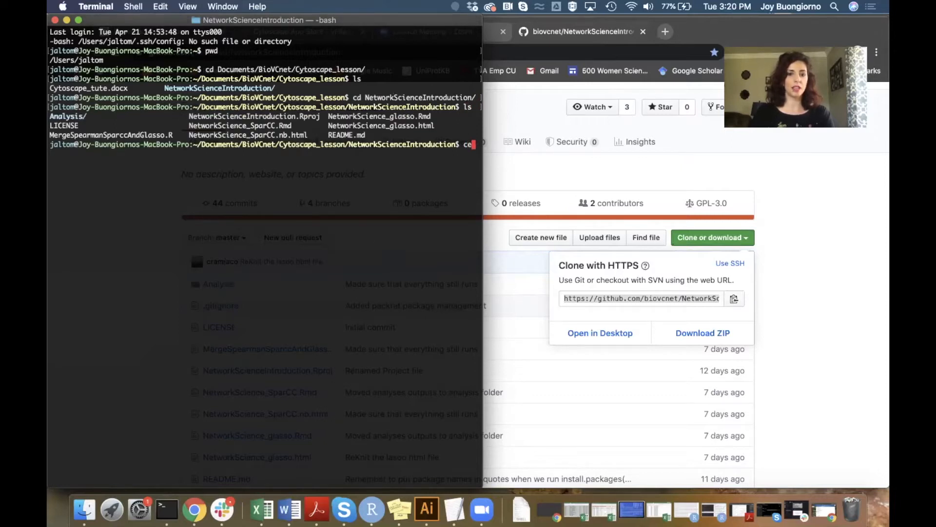
pyautogui.write('d')
pyautogui.press('BackSpace')
pyautogui.press('BackSpace')
pyautogui.write('d Ana')
pyautogui.press('Tab')
pyautogui.press('Return')
pyautogui.write('ls')
pyautogui.press('Return')
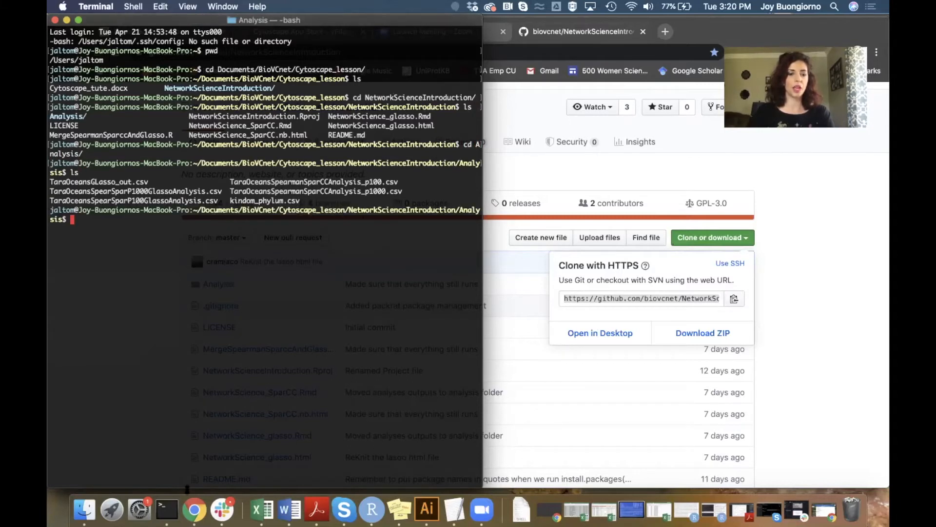
# Step: Find and launch Cytoscape
pyautogui.click(120, 513)
pyautogui.write('cy')
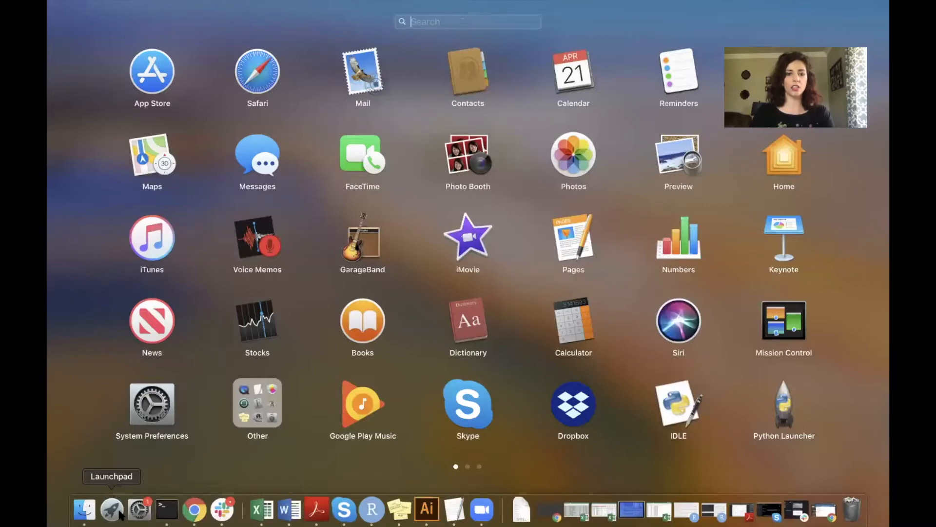
pyautogui.press('Return')
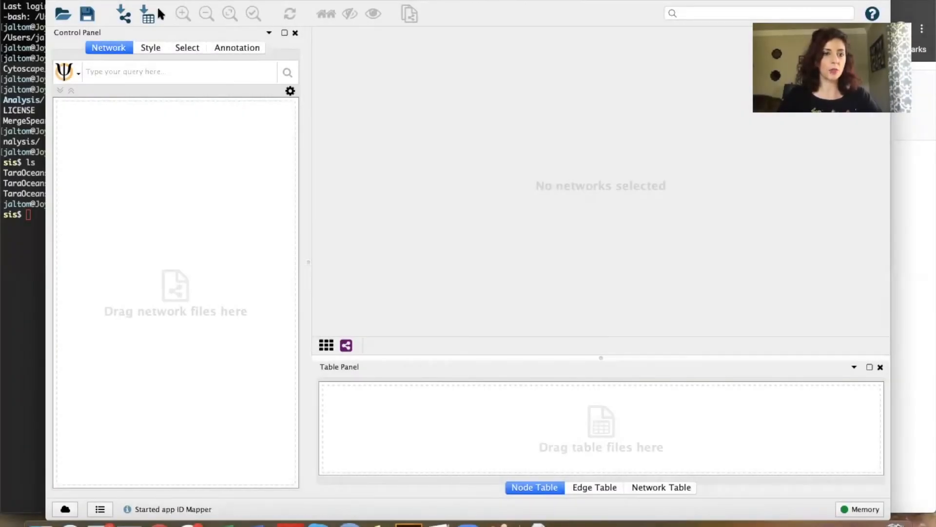
# Step: Start a network import from TaraOceansSpearSparP1000GlassoAnalysis.csv in Cytoscape_lesson/NetworkScienceIntroduction/Analysis
pyautogui.click(123, 18)
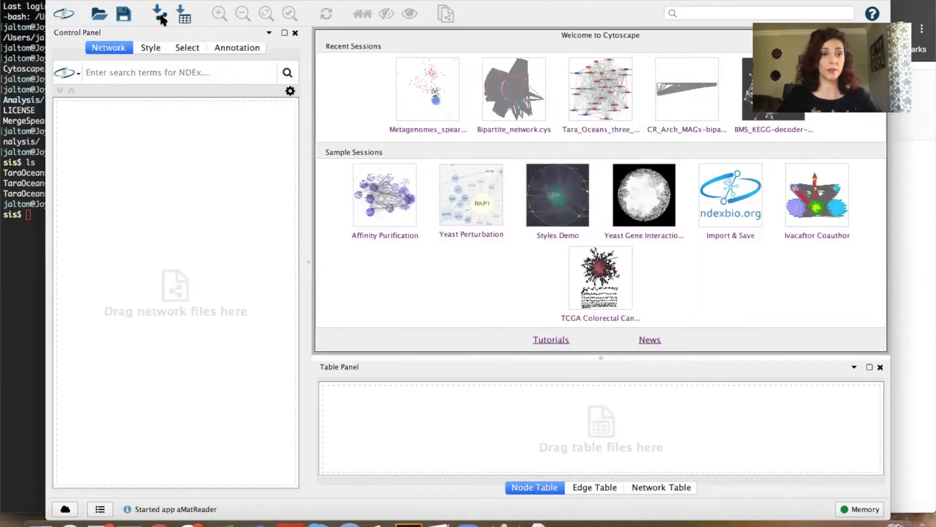
pyautogui.click(161, 20)
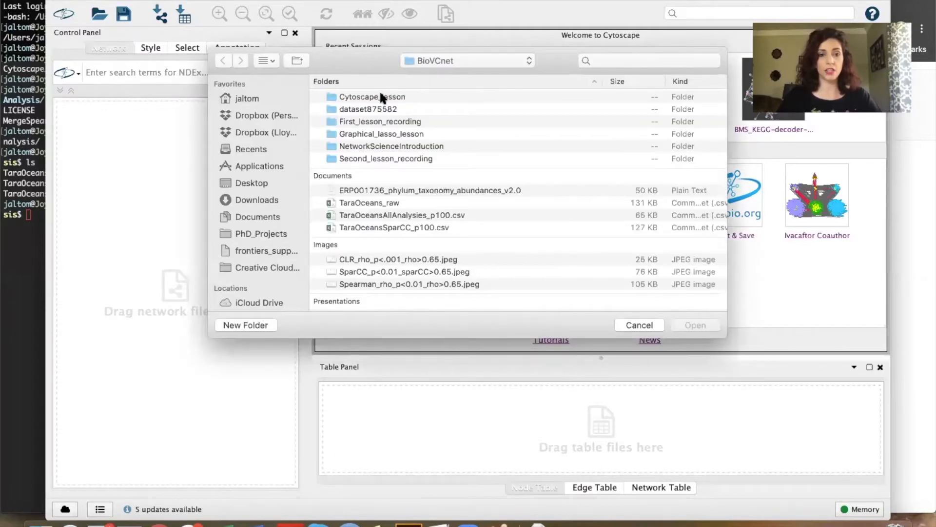
pyautogui.doubleClick(382, 97)
pyautogui.click(371, 97)
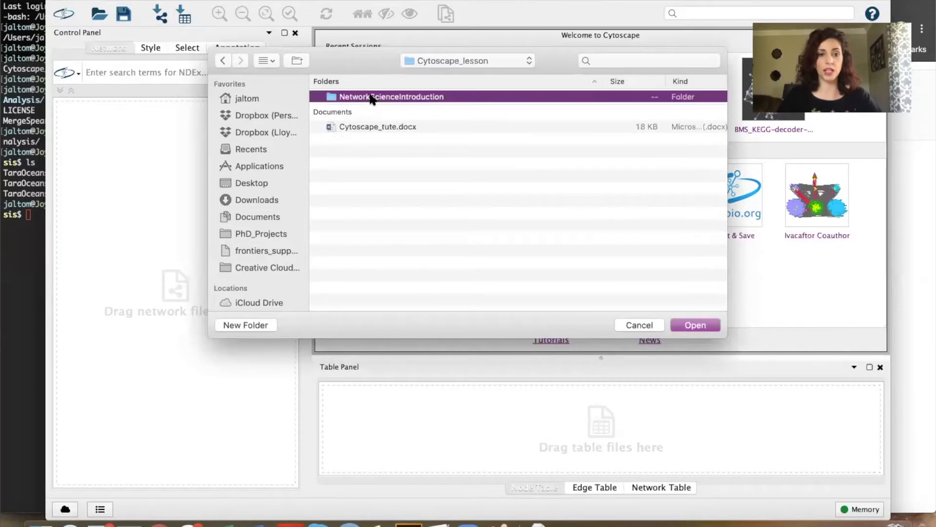
pyautogui.doubleClick(372, 97)
pyautogui.doubleClick(356, 94)
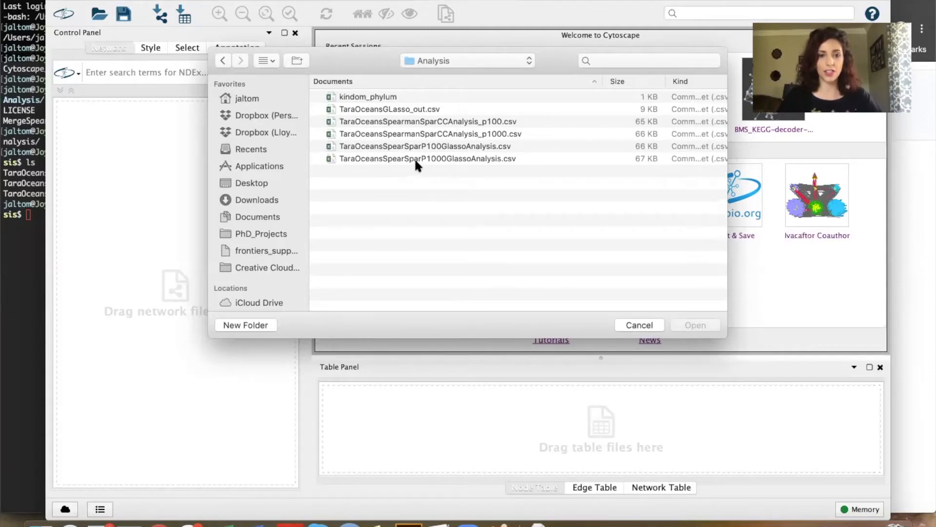
pyautogui.click(449, 159)
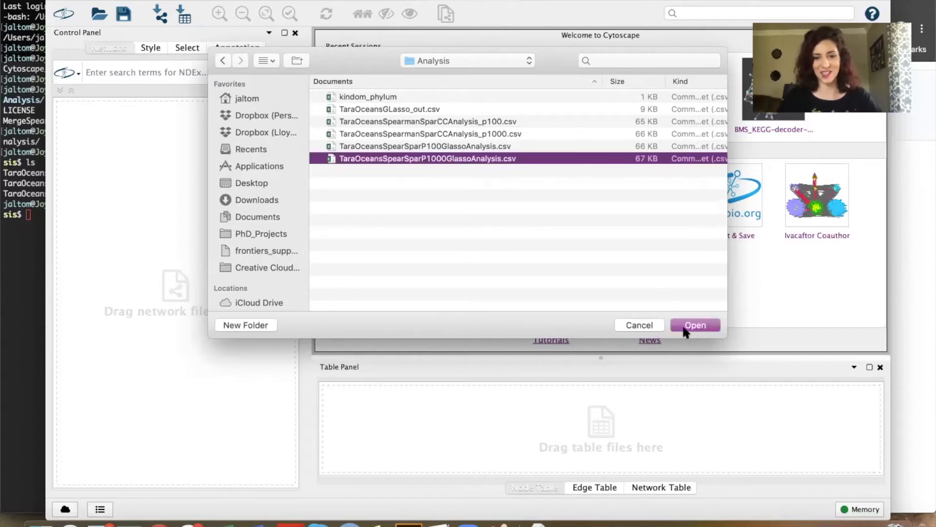
pyautogui.click(687, 332)
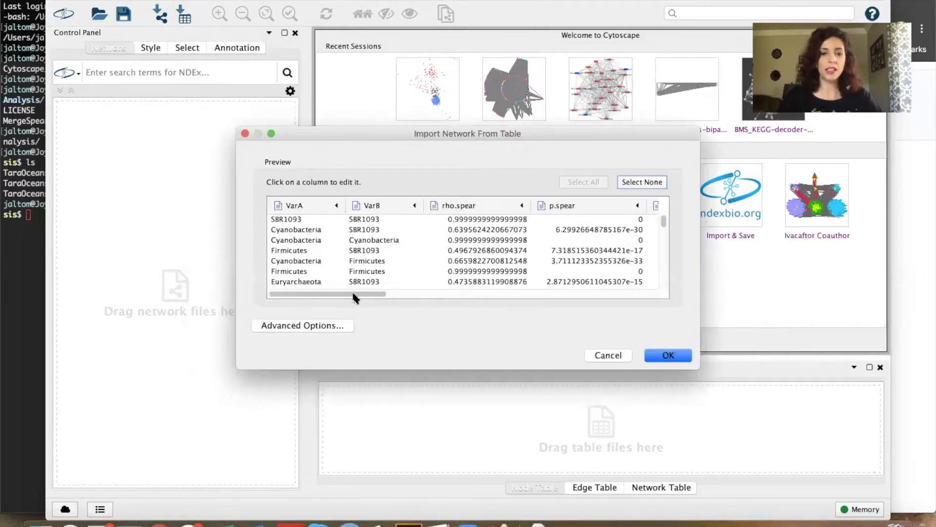
# Step: Exclude all columns from the network import, then set VarA as the source node and VarB as the target node
pyautogui.moveTo(352, 293); pyautogui.dragTo(318, 291)
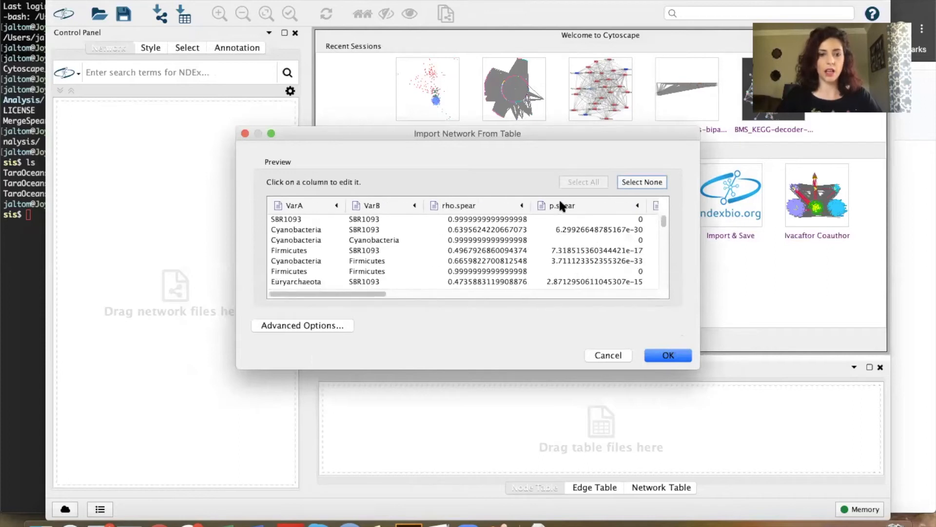
pyautogui.click(630, 181)
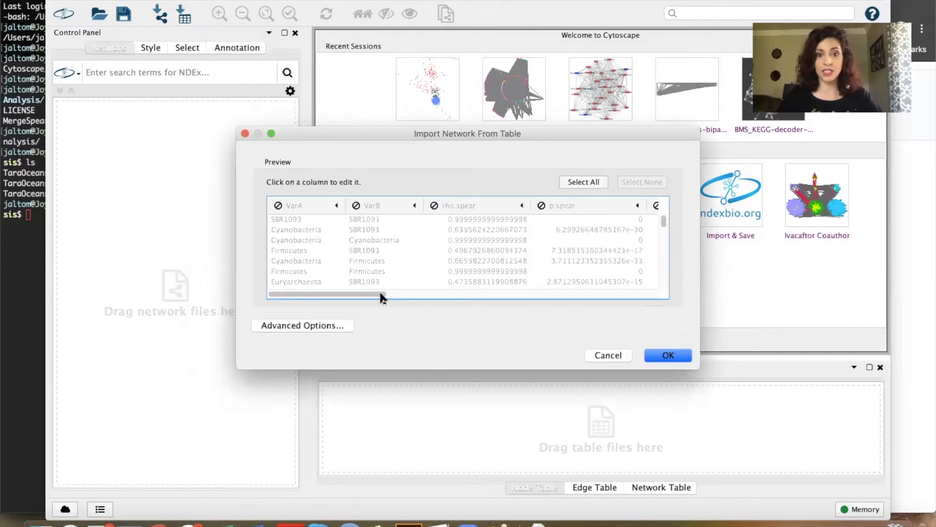
pyautogui.click(336, 206)
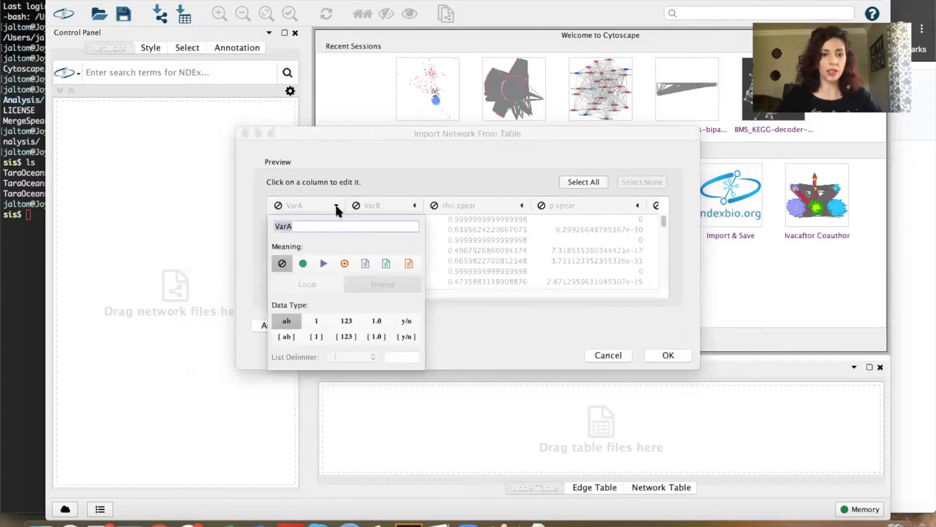
pyautogui.click(302, 263)
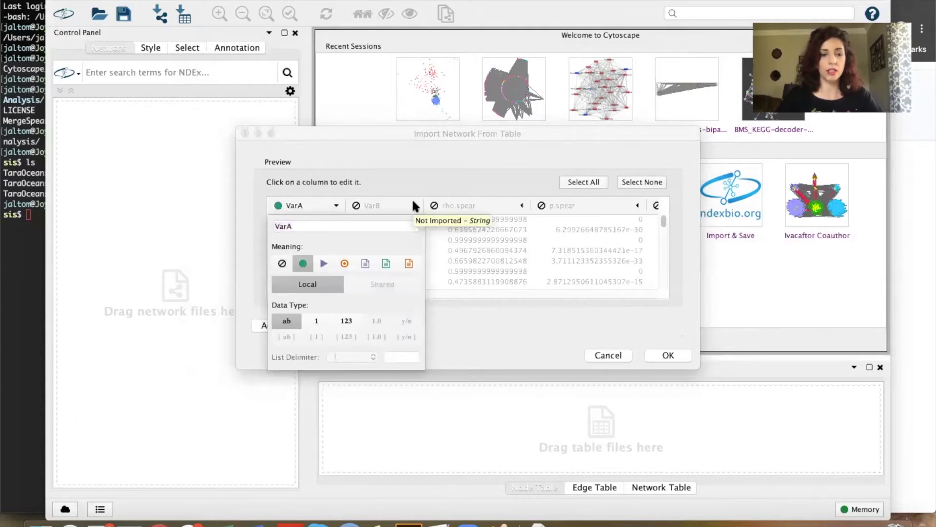
pyautogui.click(413, 201)
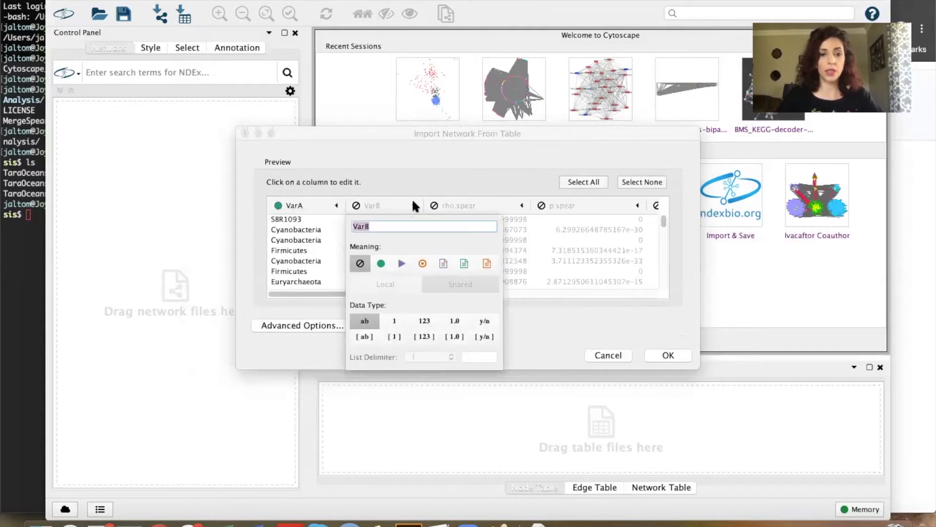
pyautogui.click(418, 264)
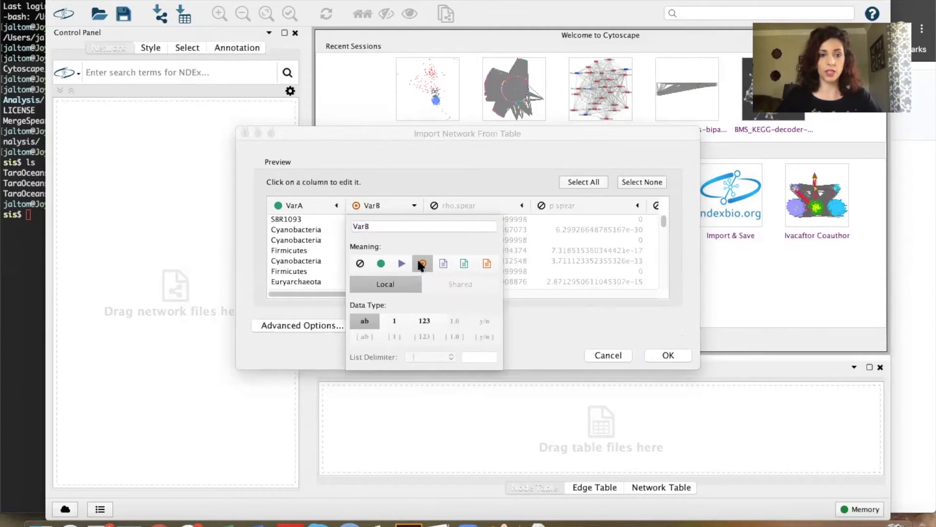
pyautogui.click(406, 187)
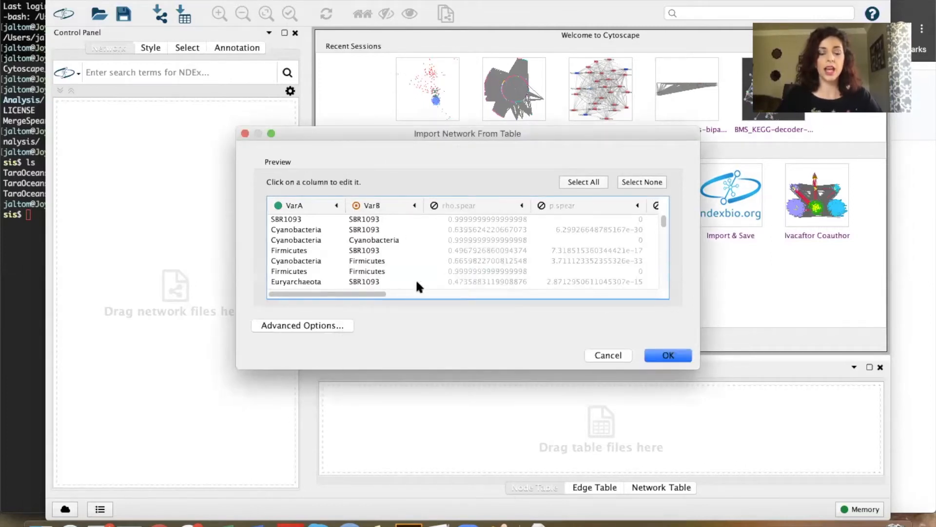
# Step: Include the rho.spear and p.spear columns in the network import as edge attributes
pyautogui.moveTo(380, 293); pyautogui.dragTo(407, 297)
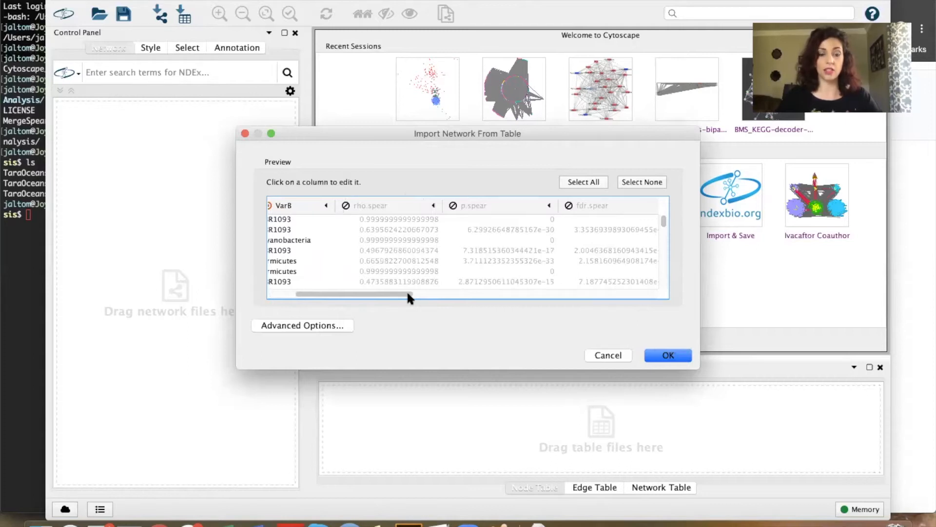
pyautogui.click(432, 207)
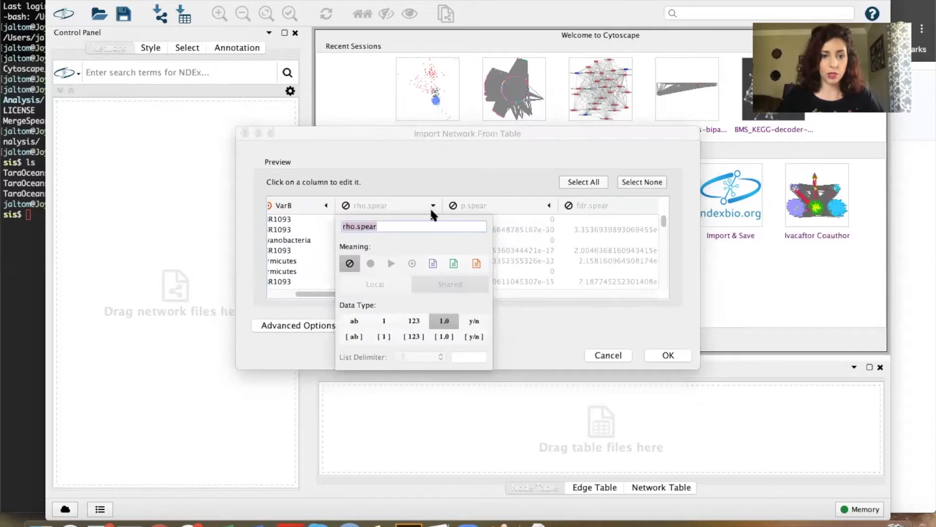
pyautogui.click(433, 264)
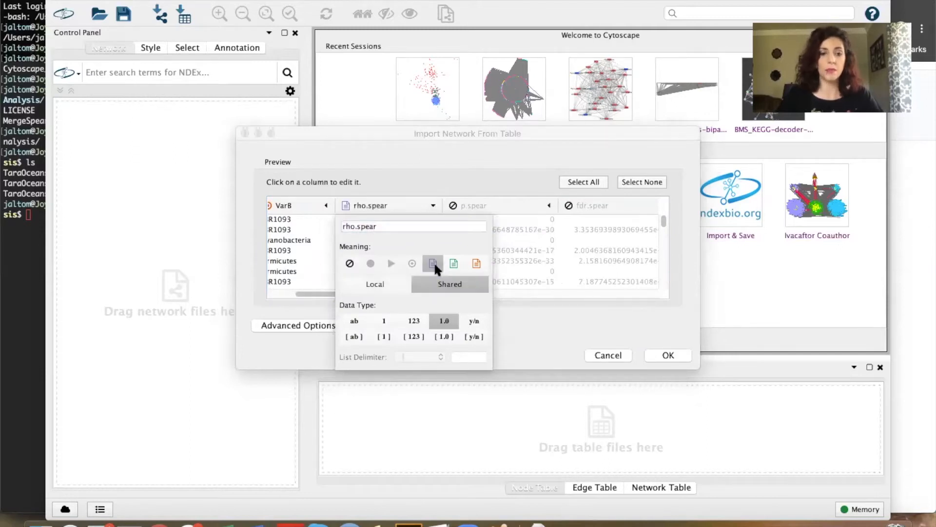
pyautogui.click(429, 179)
pyautogui.hscroll(-5, 341, 219)
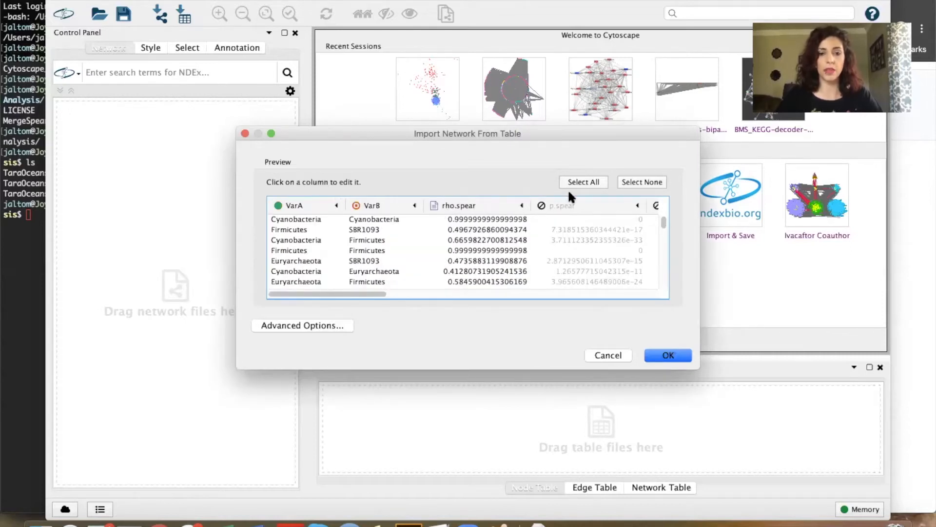
pyautogui.moveTo(367, 293); pyautogui.dragTo(416, 294)
pyautogui.click(496, 200)
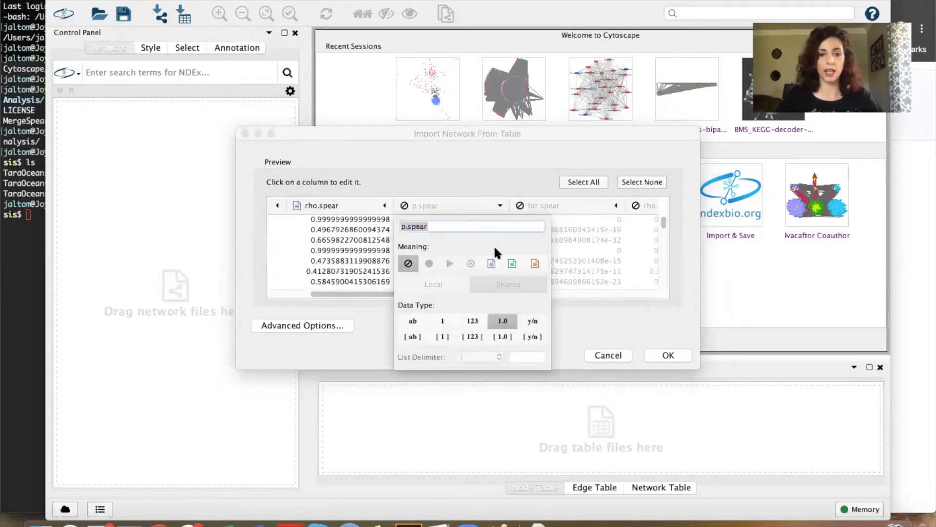
pyautogui.click(492, 263)
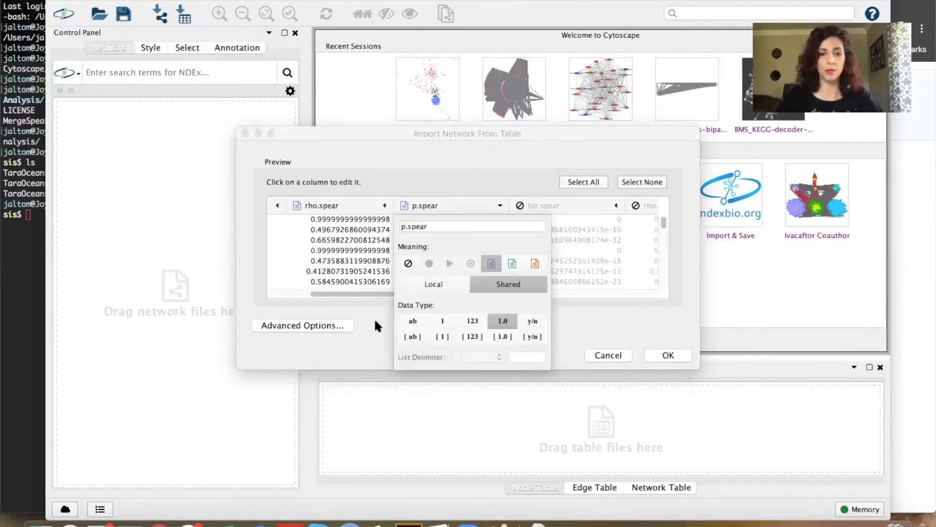
pyautogui.click(376, 326)
# Step: Include the fdr.spear column as an edge attribute and complete the network import
pyautogui.click(616, 205)
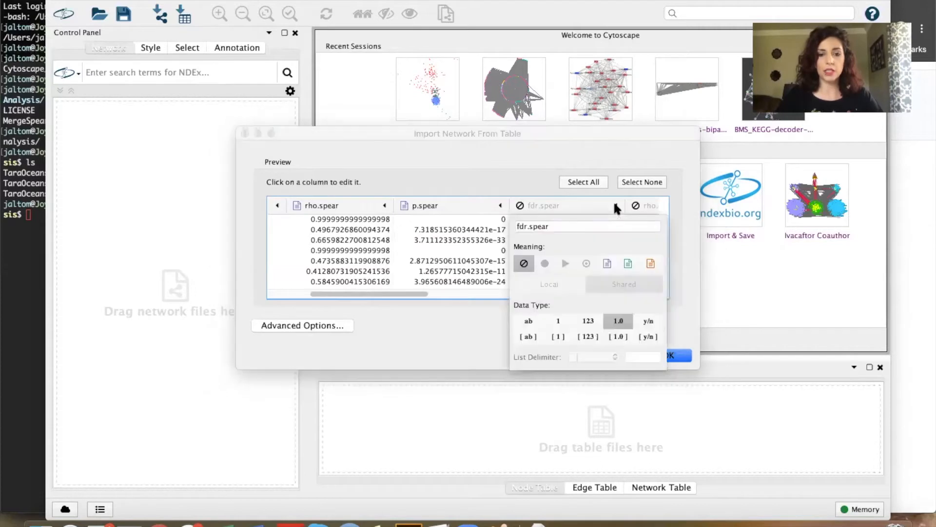
pyautogui.click(607, 263)
pyautogui.click(474, 320)
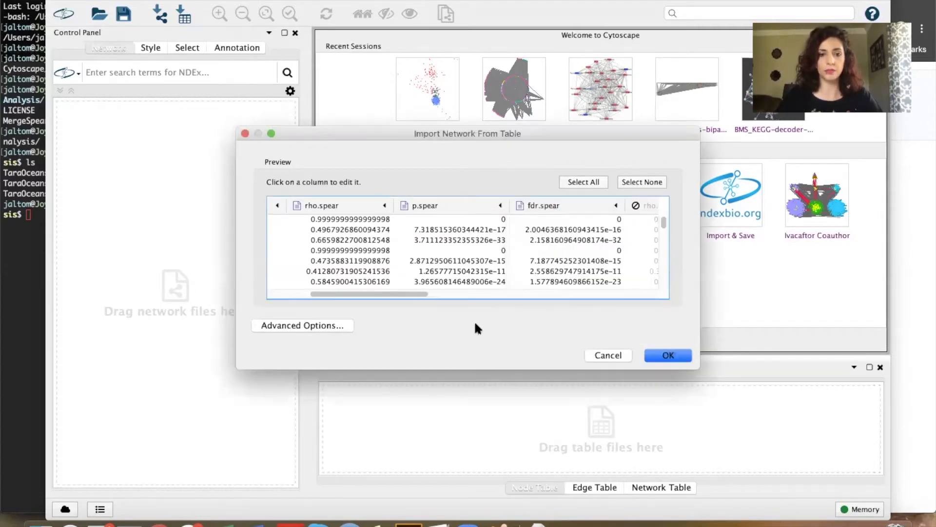
pyautogui.moveTo(420, 296)
pyautogui.mouseDown()
pyautogui.moveTo(528, 294)
pyautogui.moveTo(421, 296)
pyautogui.mouseUp()
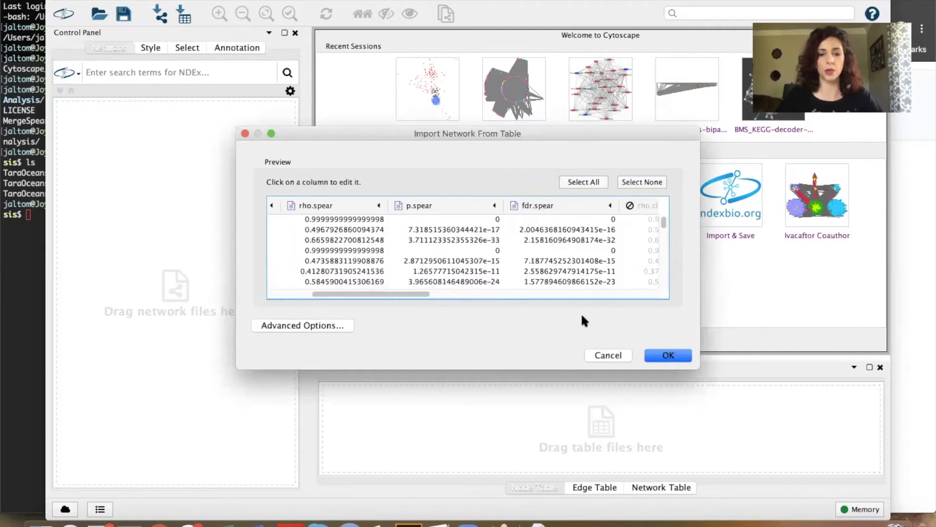
pyautogui.click(666, 362)
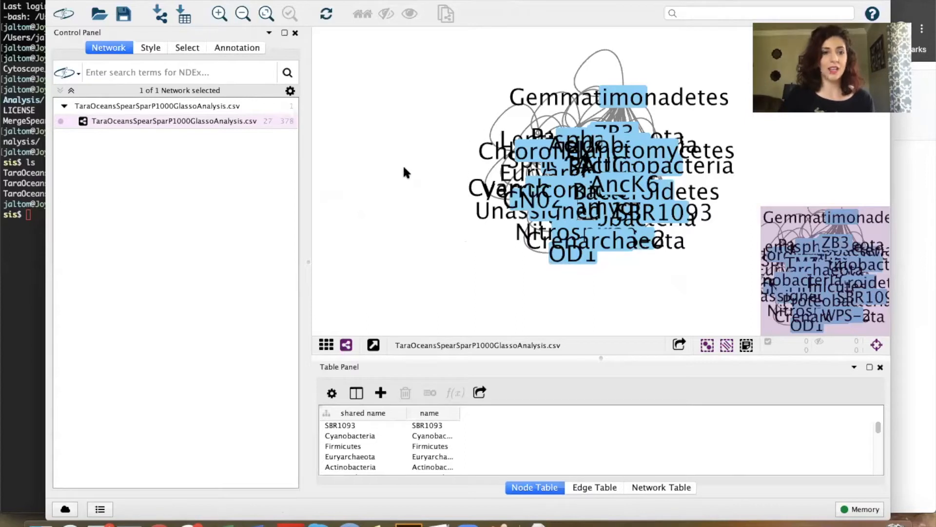
# Step: Remove the self-loops from the TaraOceansSpearSparP1000GlassoAnalysis.csv network
pyautogui.click(128, 0)
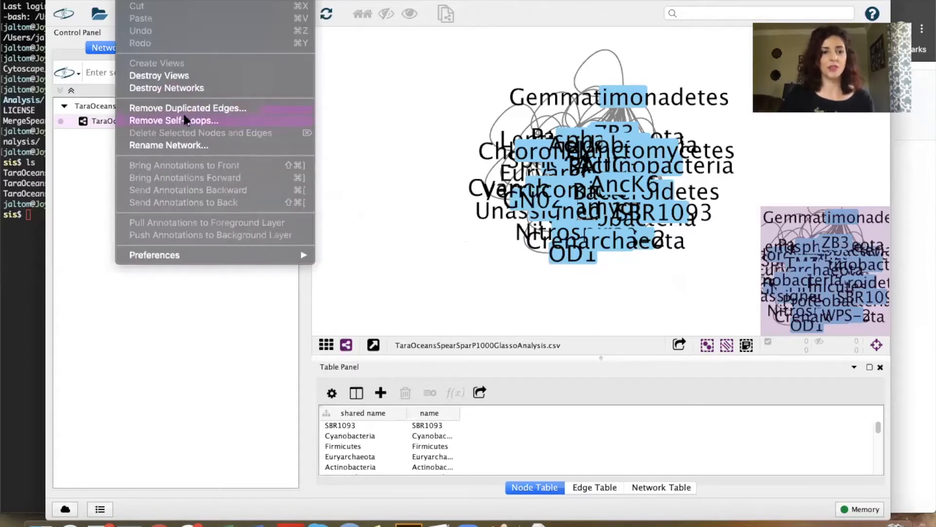
pyautogui.click(361, 153)
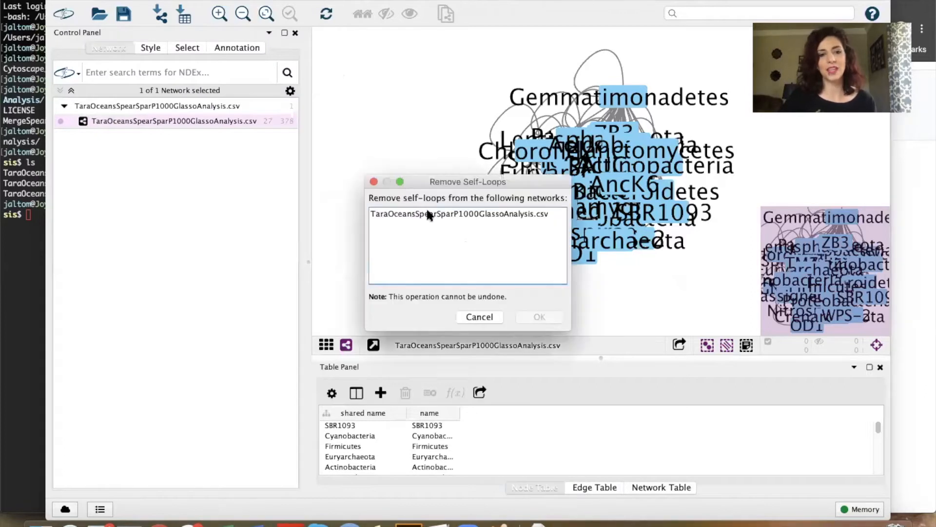
pyautogui.click(429, 215)
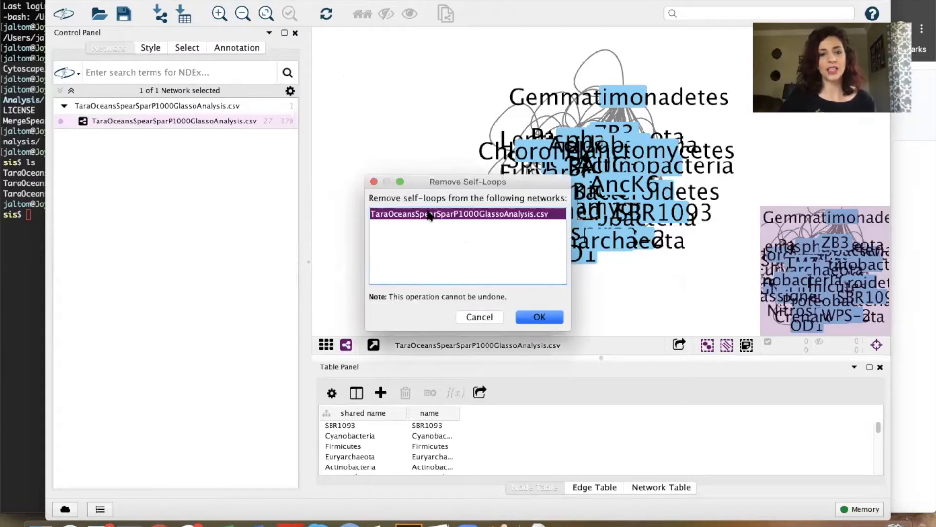
pyautogui.click(538, 317)
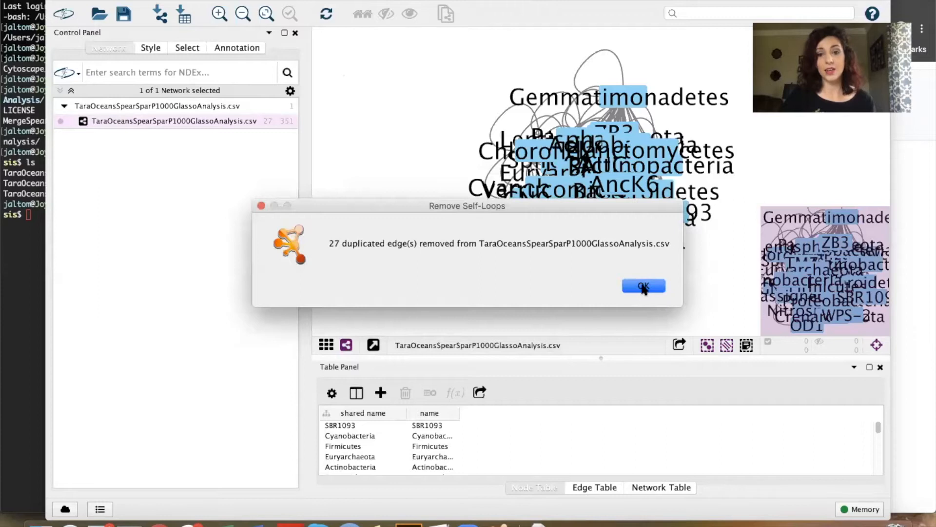
pyautogui.click(643, 287)
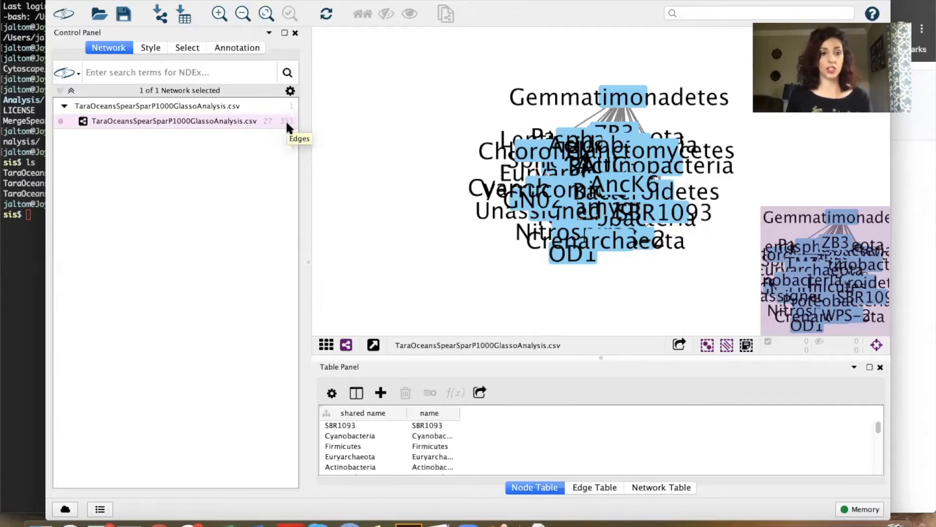
# Step: Rename the imported TaraOceansSpearSparP1000GlassoAnalysis.csv network as Spearman
pyautogui.rightClick(223, 125)
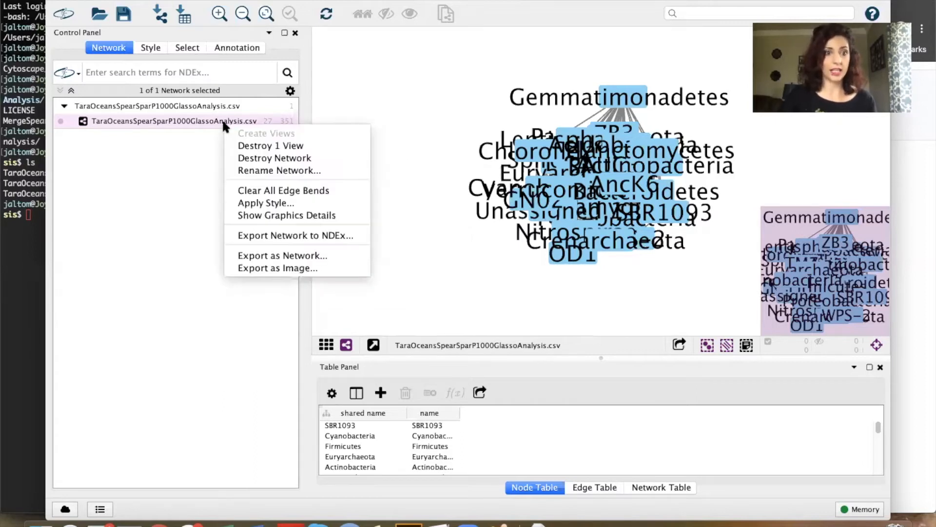
pyautogui.click(246, 170)
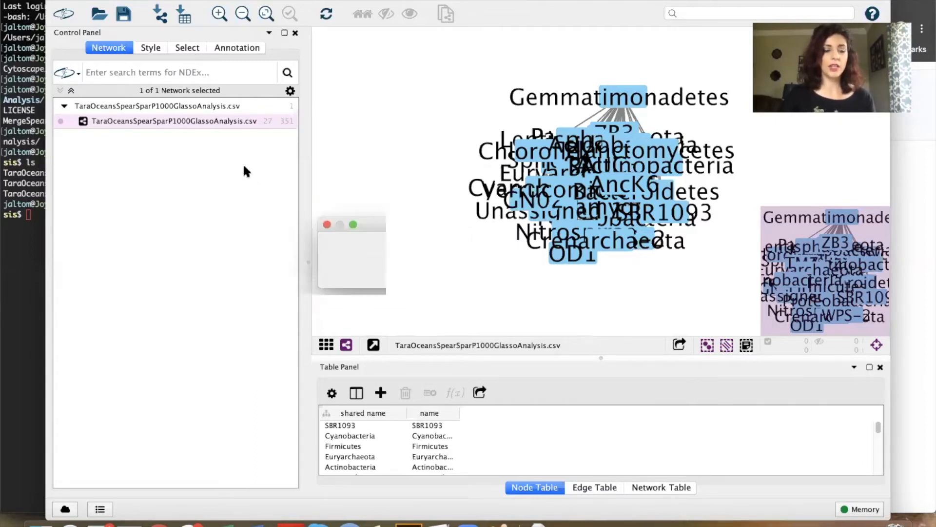
pyautogui.write('Spearman')
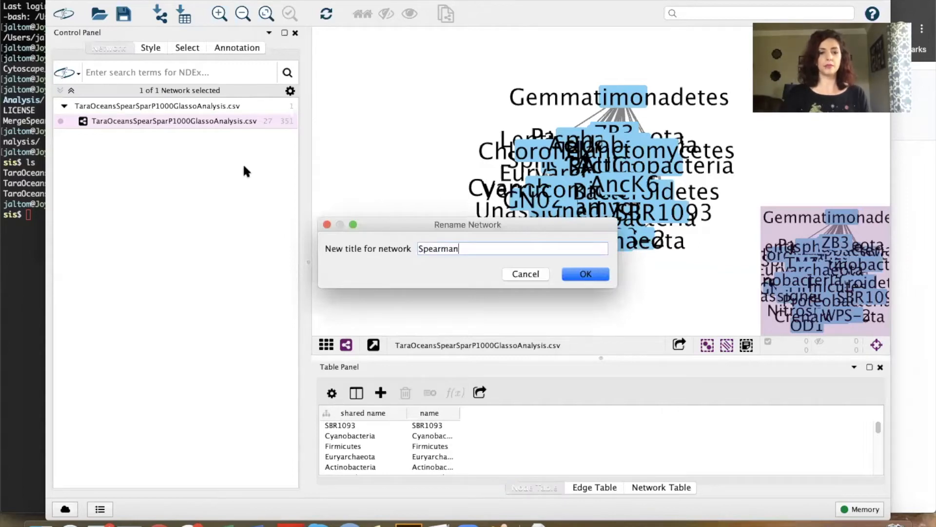
pyautogui.press('Return')
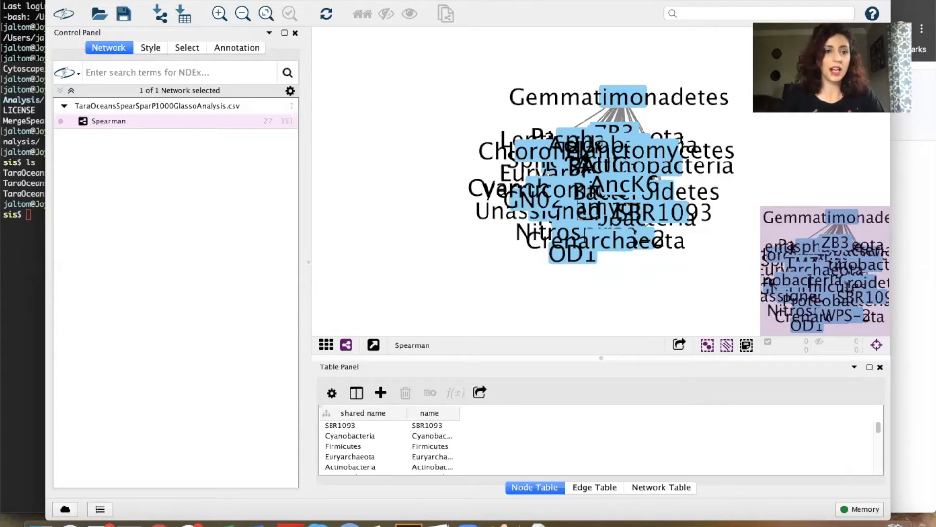
# Step: Apply the yFiles Organic Layout to the Spearman network and spread its nodes with a layout scale of 4
pyautogui.click(231, 0)
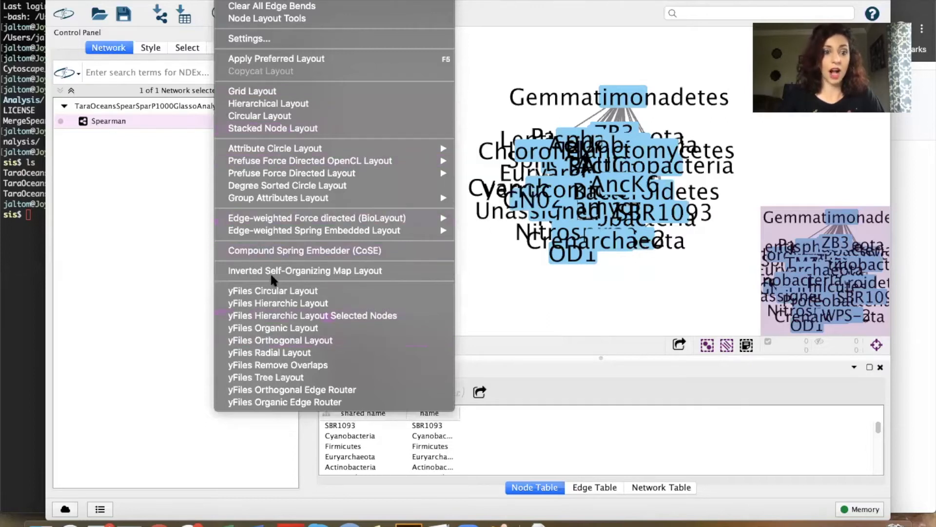
pyautogui.click(325, 328)
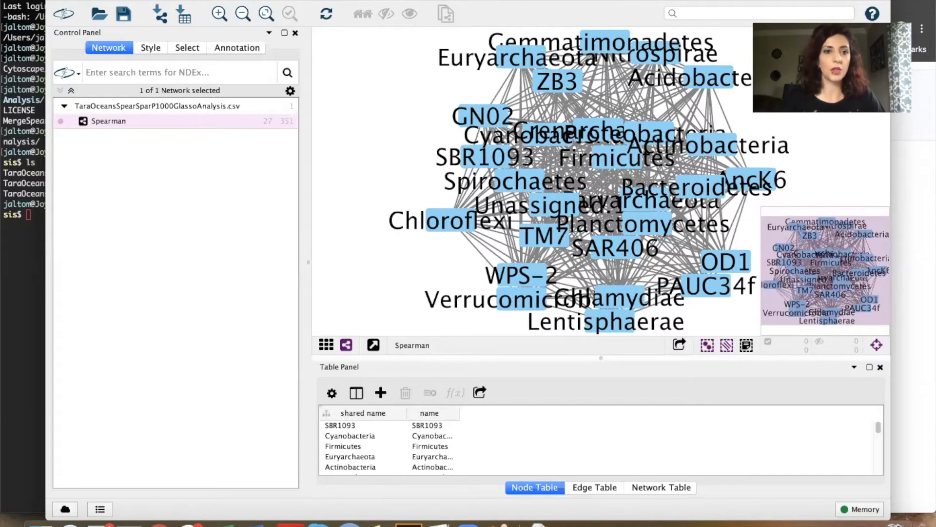
pyautogui.click(234, 1)
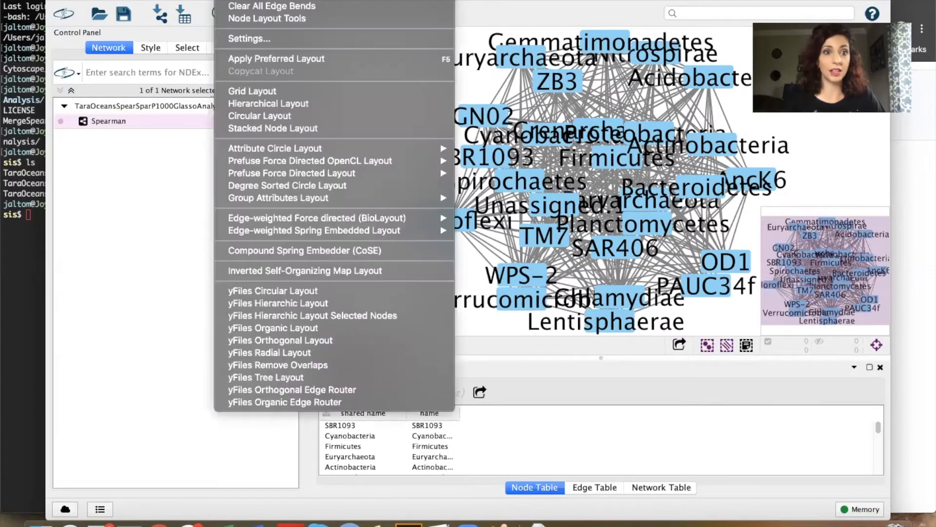
pyautogui.click(330, 19)
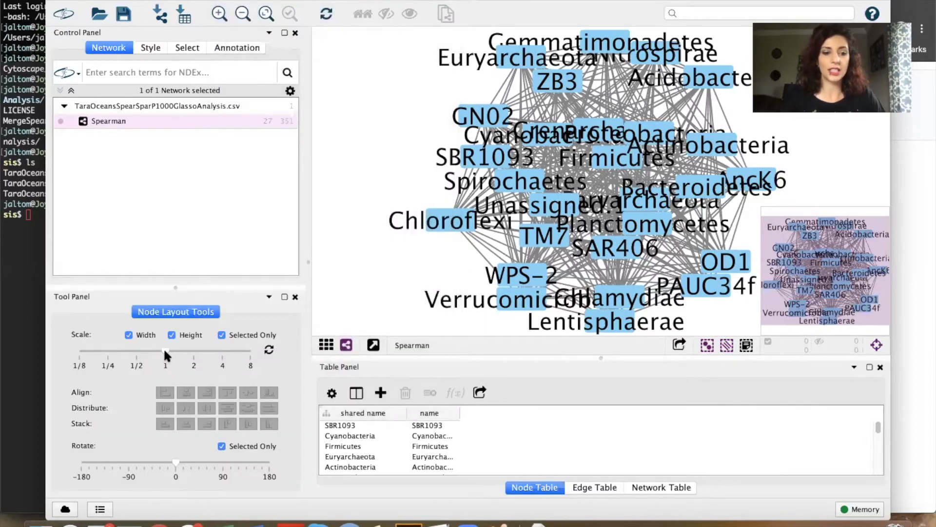
pyautogui.moveTo(183, 350); pyautogui.dragTo(223, 350)
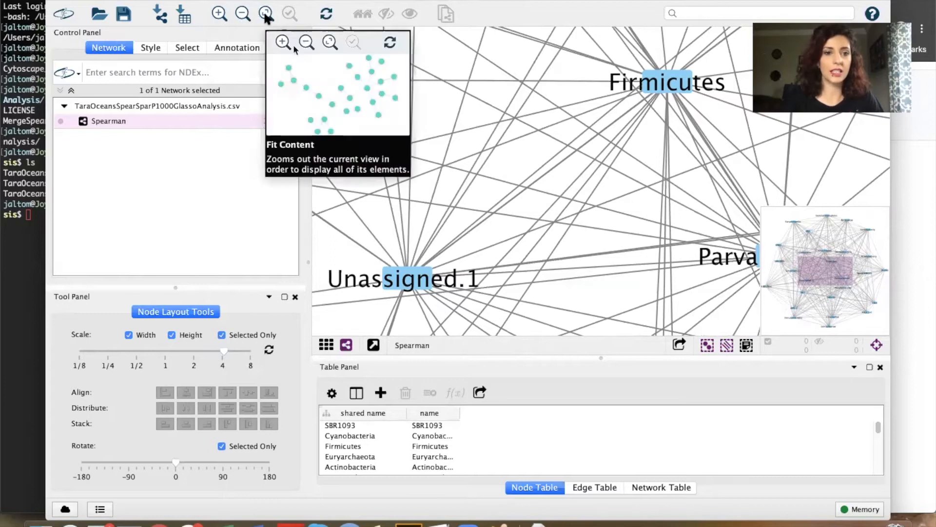
pyautogui.click(265, 14)
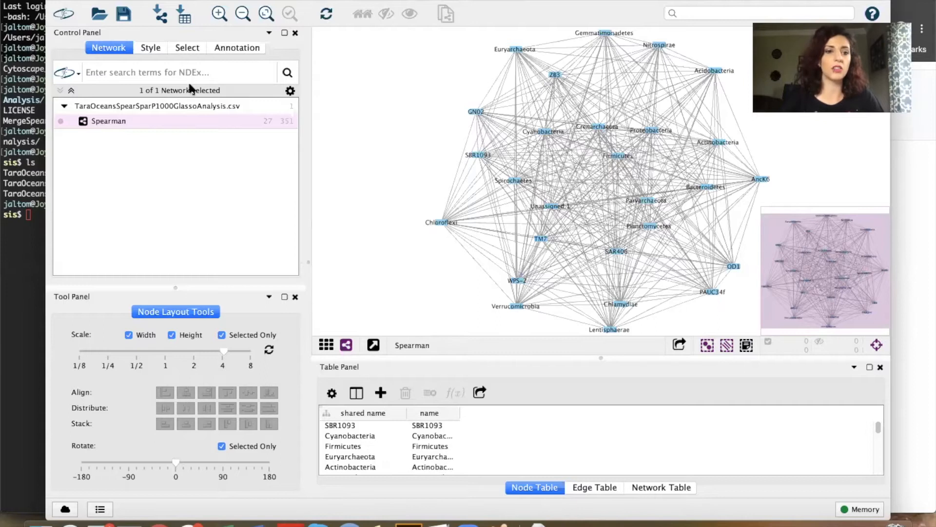
# Step: Add a column filter on the edge attribute p.spear to the default selection filter
pyautogui.click(191, 47)
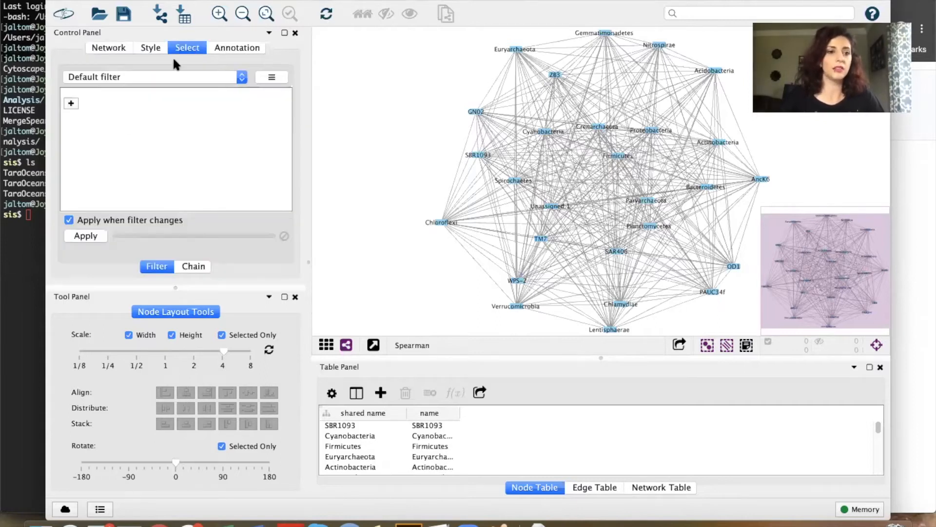
pyautogui.click(72, 104)
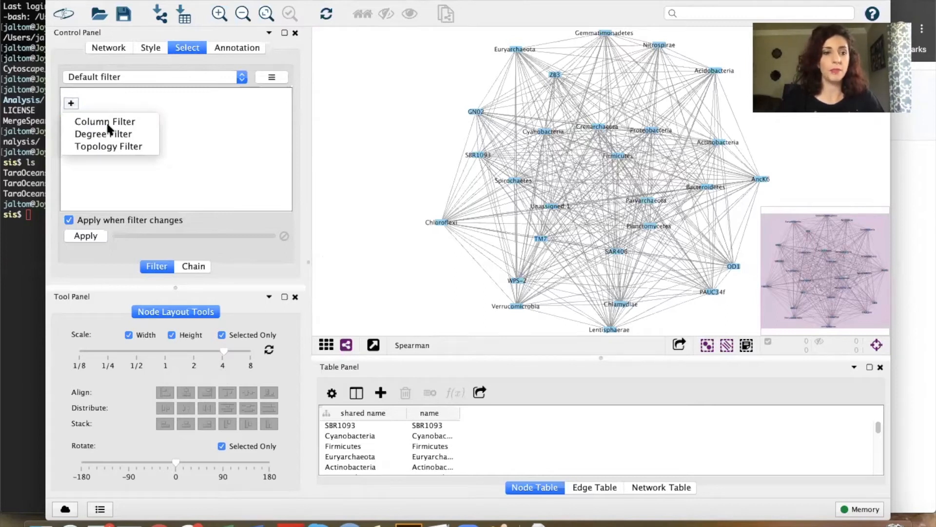
pyautogui.click(111, 122)
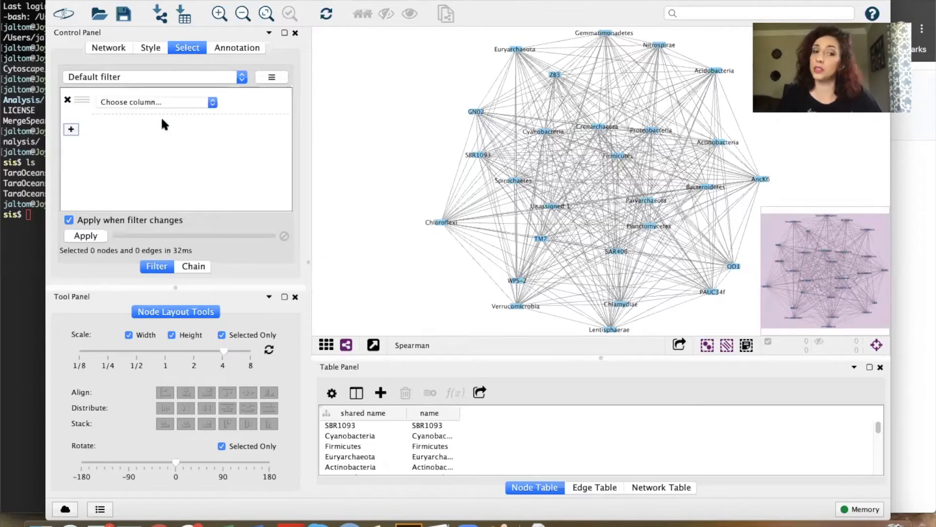
pyautogui.click(183, 100)
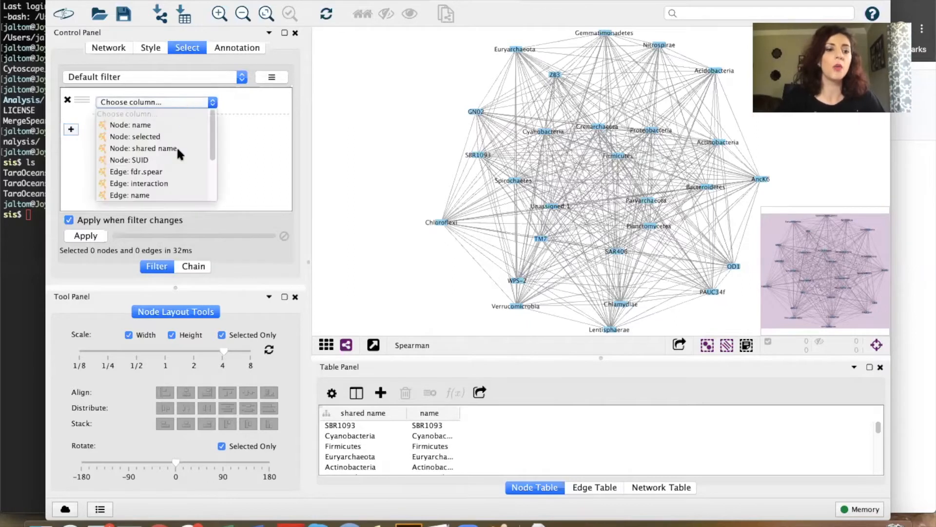
pyautogui.scroll(-3, 177, 145)
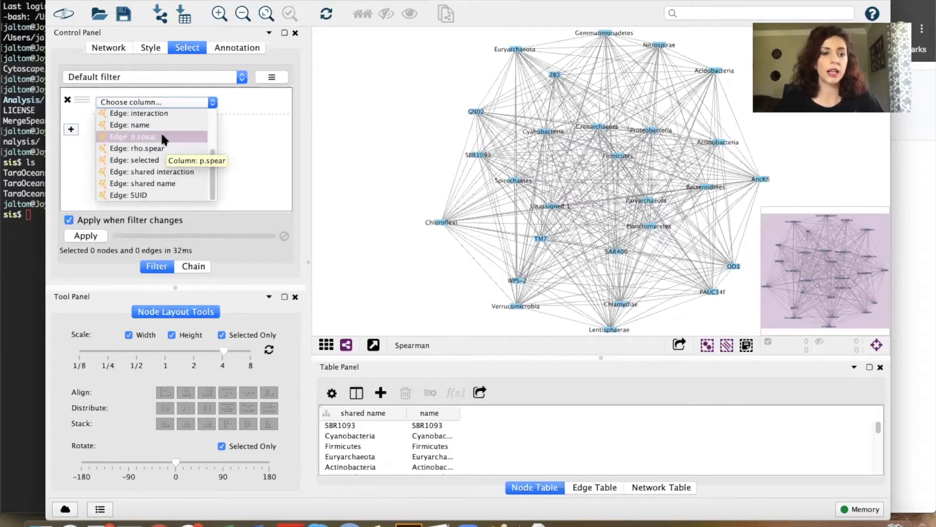
pyautogui.click(161, 137)
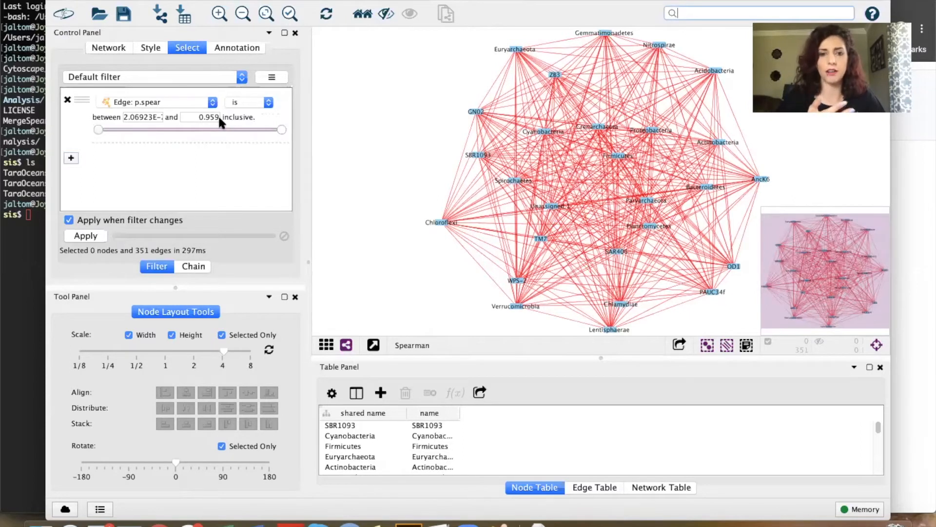
# Step: Set the p.spear filter range to between 0 and 0.05 inclusive and apply it to select the matching edges
pyautogui.click(124, 117)
pyautogui.moveTo(135, 117); pyautogui.dragTo(173, 119)
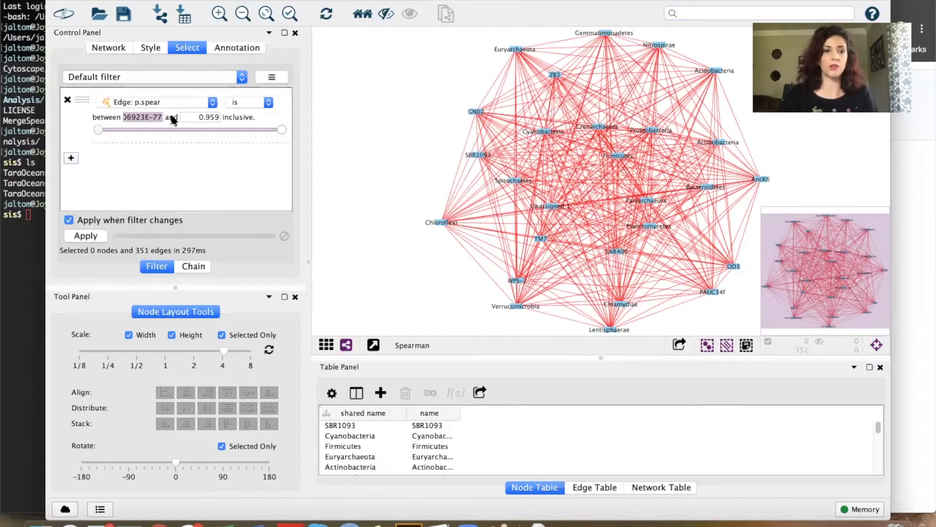
pyautogui.write('0')
pyautogui.moveTo(192, 117); pyautogui.dragTo(224, 113)
pyautogui.write('0.05')
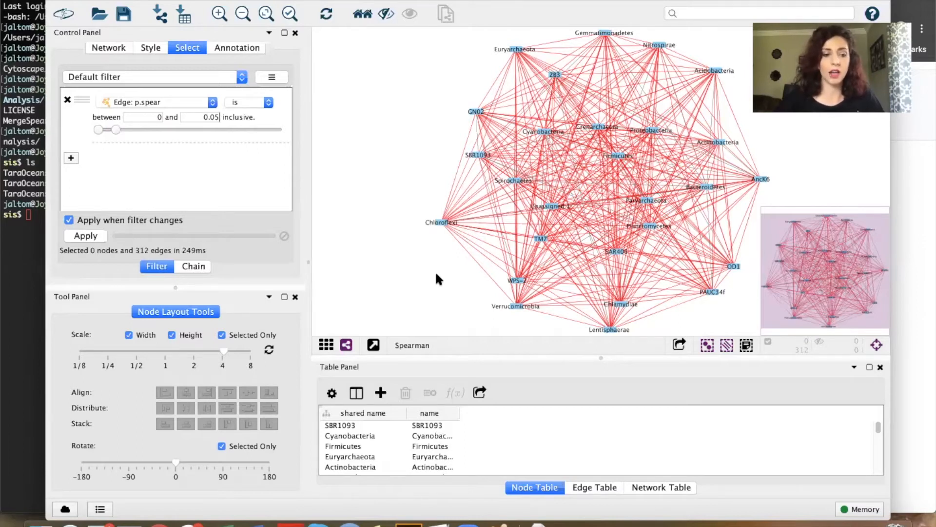
pyautogui.click(85, 236)
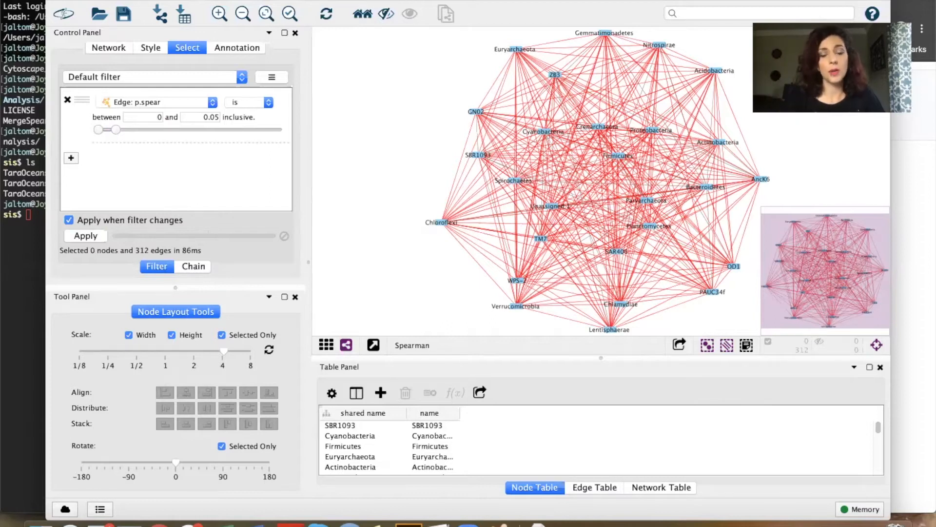
# Step: Select the nodes connected by the selected edges and create a new network from the selected nodes and selected edges
pyautogui.click(199, 0)
pyautogui.moveTo(205, 4)
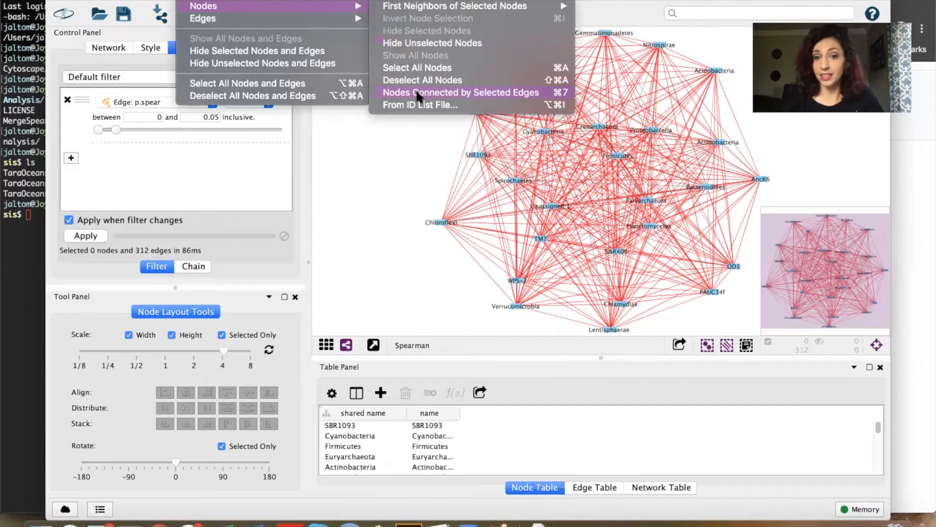
pyautogui.click(417, 92)
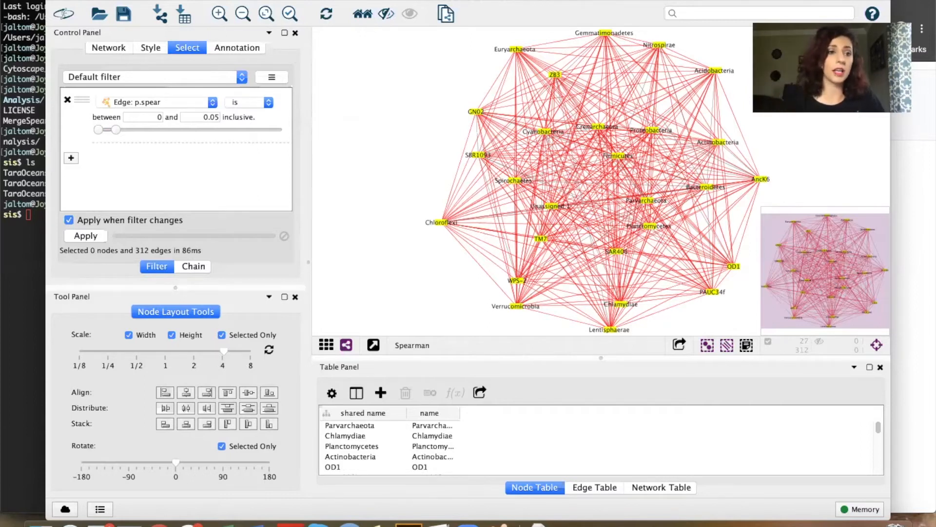
pyautogui.click(100, 0)
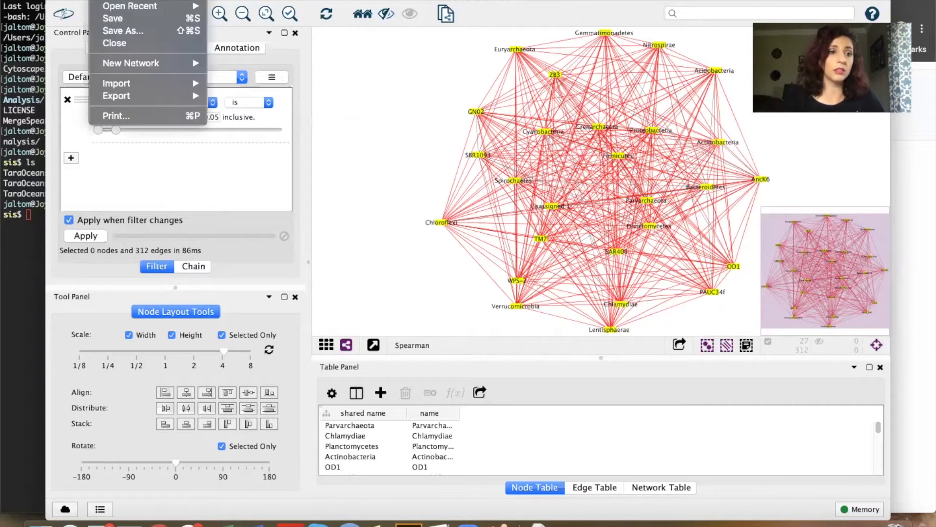
pyautogui.moveTo(134, 61)
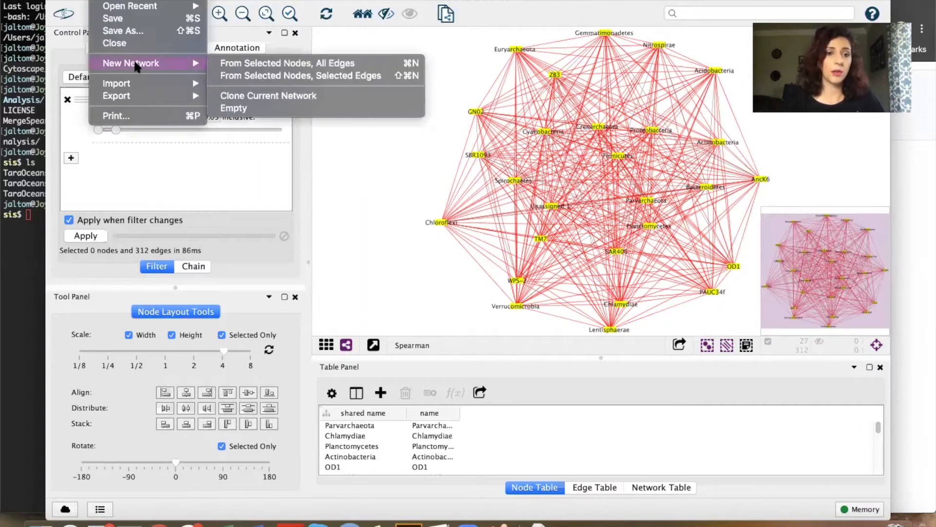
pyautogui.click(227, 74)
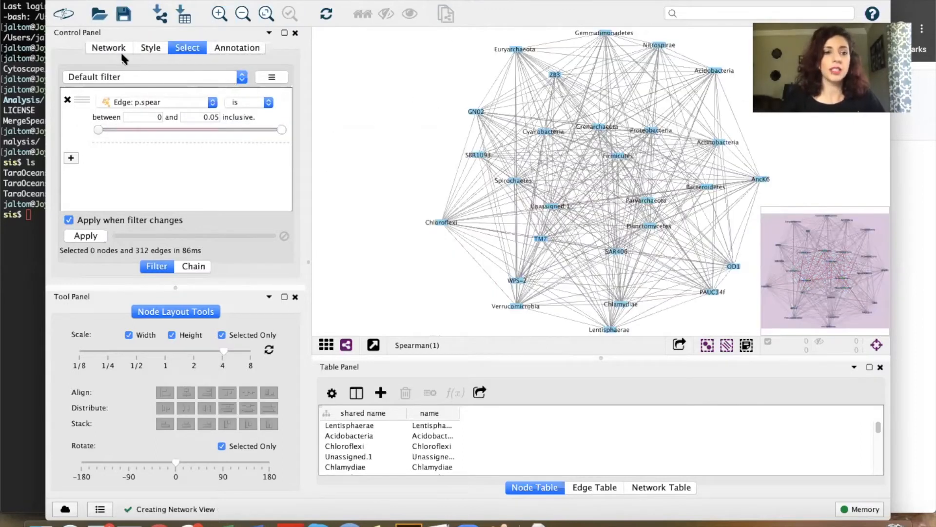
# Step: Rename the new Spearman(1) subnetwork to Spearman_p0.05
pyautogui.click(108, 47)
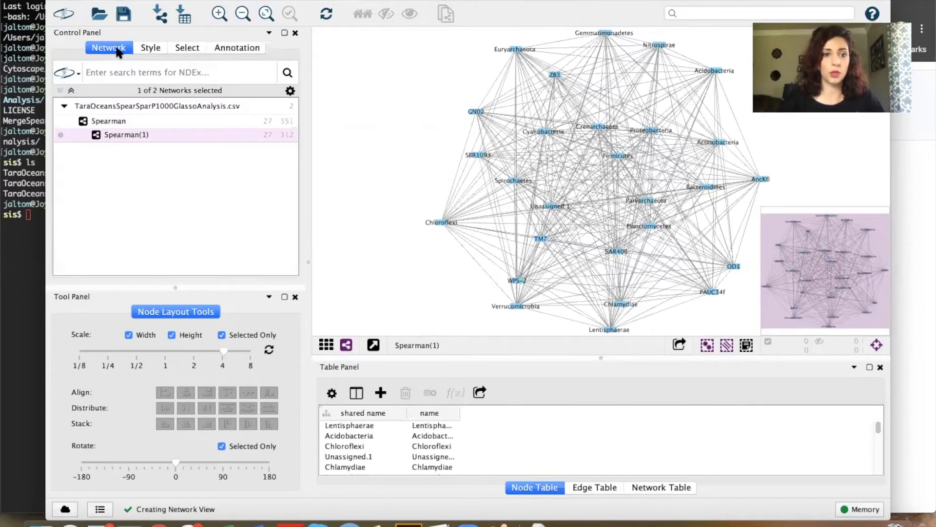
pyautogui.rightClick(137, 135)
pyautogui.click(168, 181)
pyautogui.press('Right')
pyautogui.press('BackSpace')
pyautogui.press('BackSpace')
pyautogui.press('BackSpace')
pyautogui.write('_p0.0')
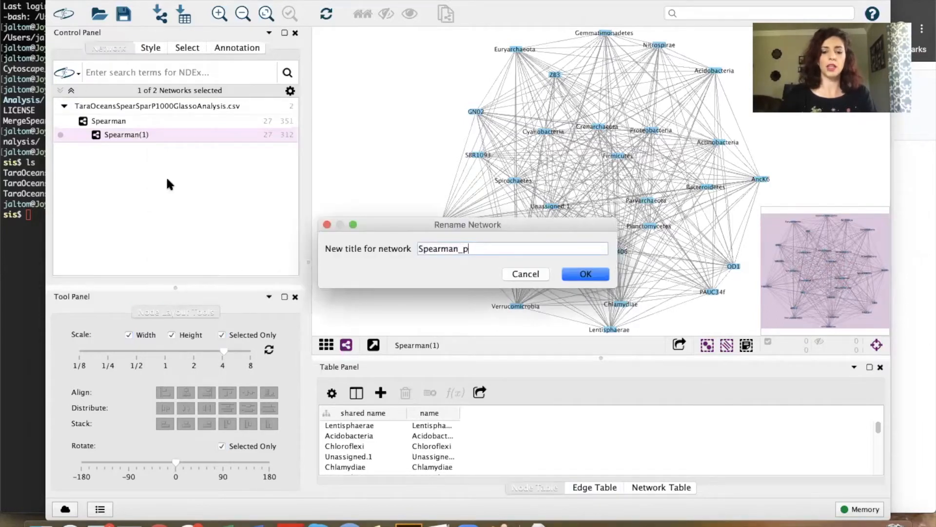
pyautogui.write('5')
pyautogui.press('Return')
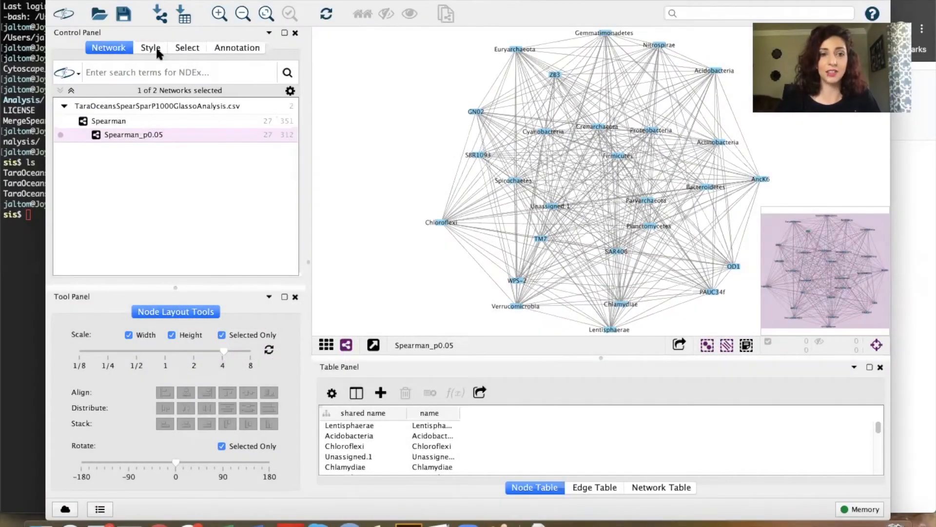
# Step: Map the edges' Stroke Color (Unselected) to the rho.spear column using a Continuous Mapping
pyautogui.click(155, 49)
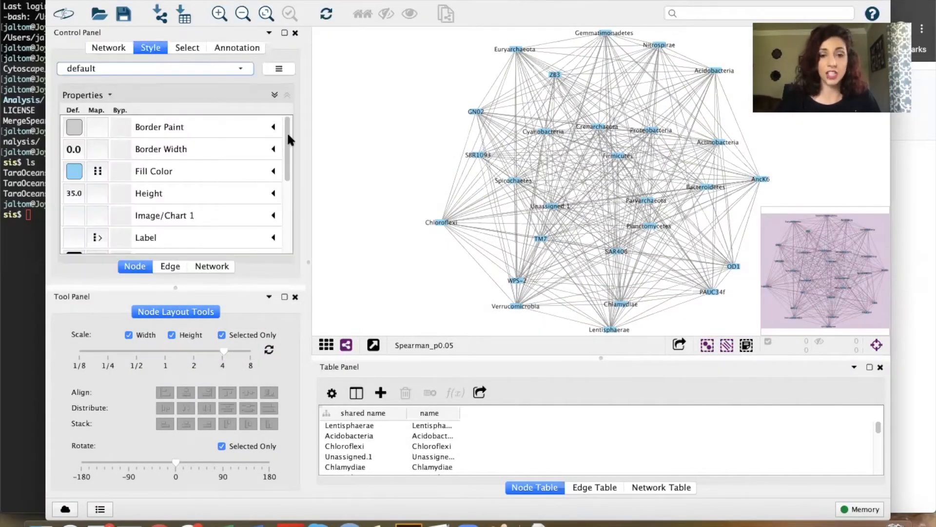
pyautogui.moveTo(288, 138); pyautogui.dragTo(287, 128)
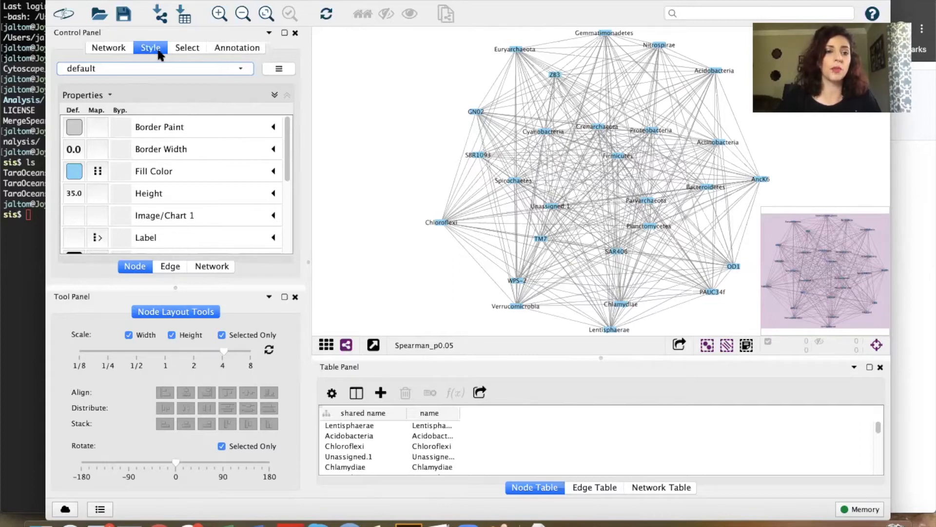
pyautogui.click(168, 266)
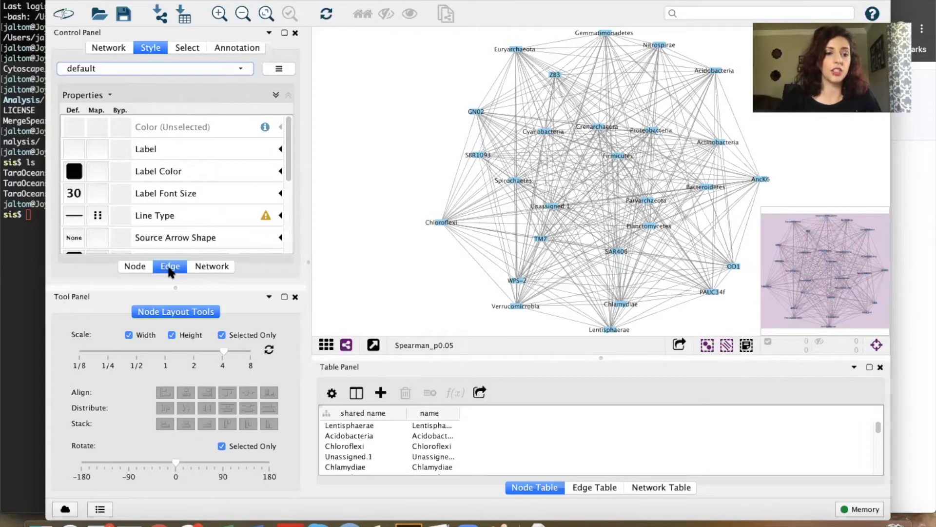
pyautogui.moveTo(289, 152); pyautogui.dragTo(290, 202)
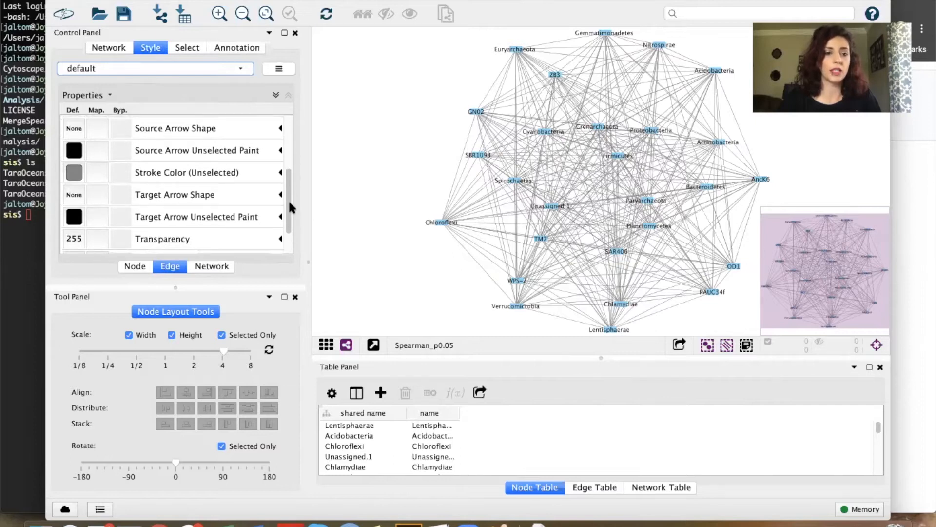
pyautogui.click(280, 175)
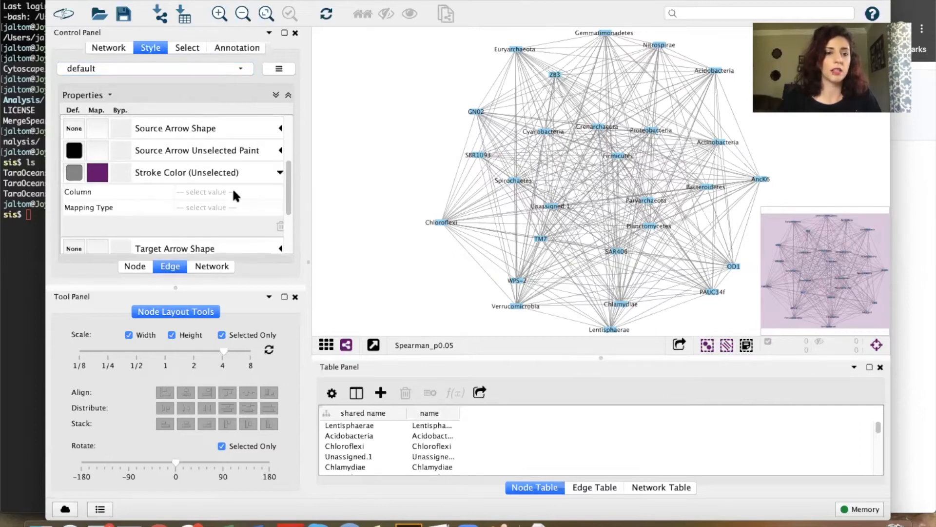
pyautogui.click(207, 190)
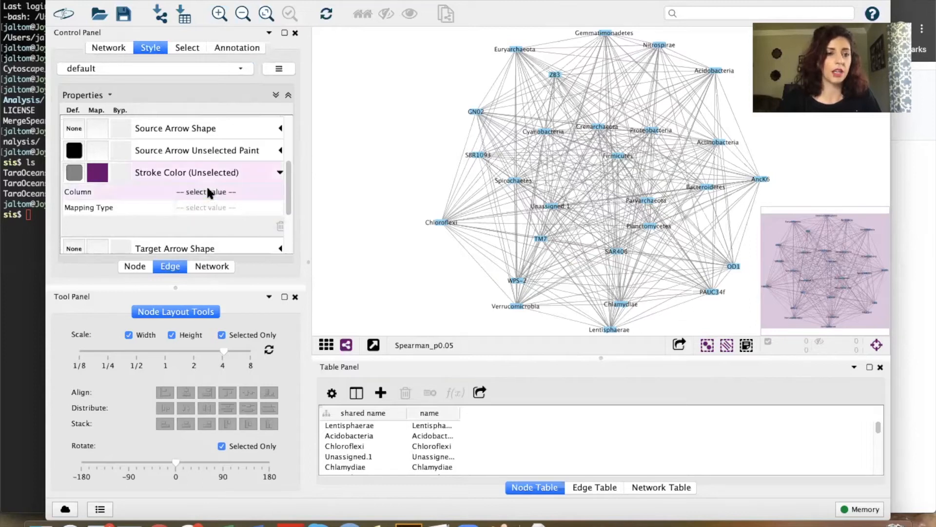
pyautogui.click(185, 187)
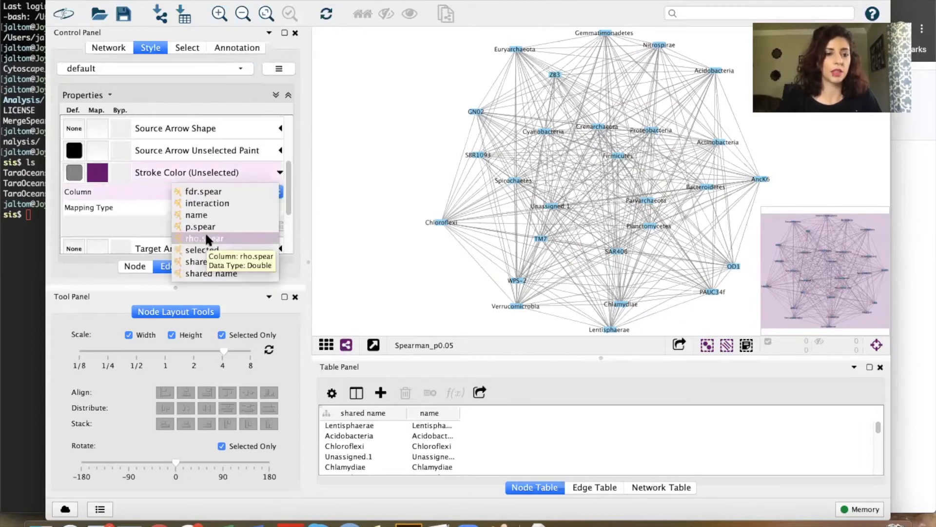
pyautogui.click(235, 238)
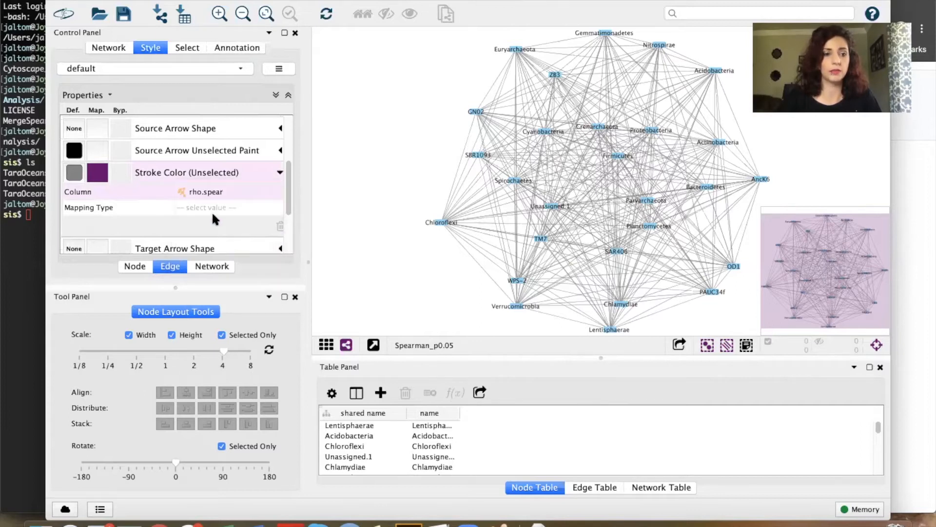
pyautogui.click(212, 210)
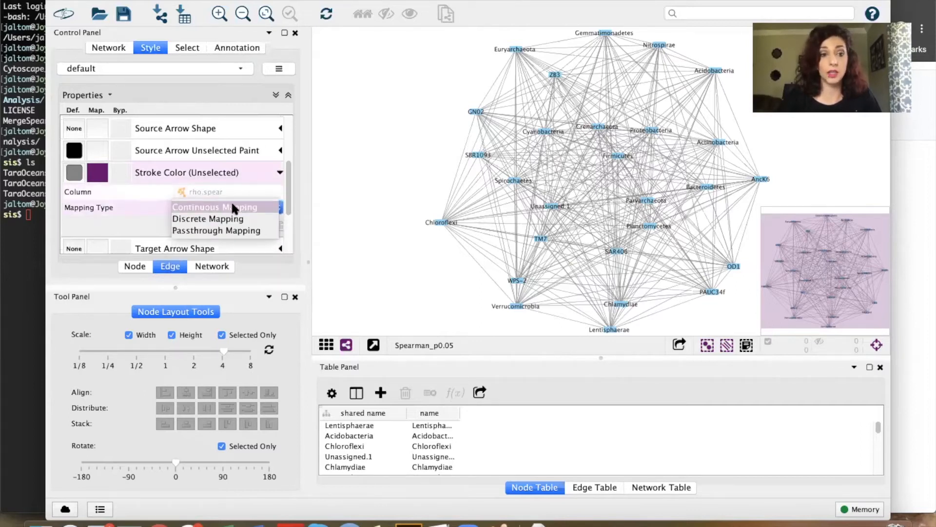
pyautogui.click(232, 206)
# Step: Open the continuous mapping editor for the edge stroke color and review its minimum and maximum value range
pyautogui.moveTo(287, 174); pyautogui.dragTo(289, 193)
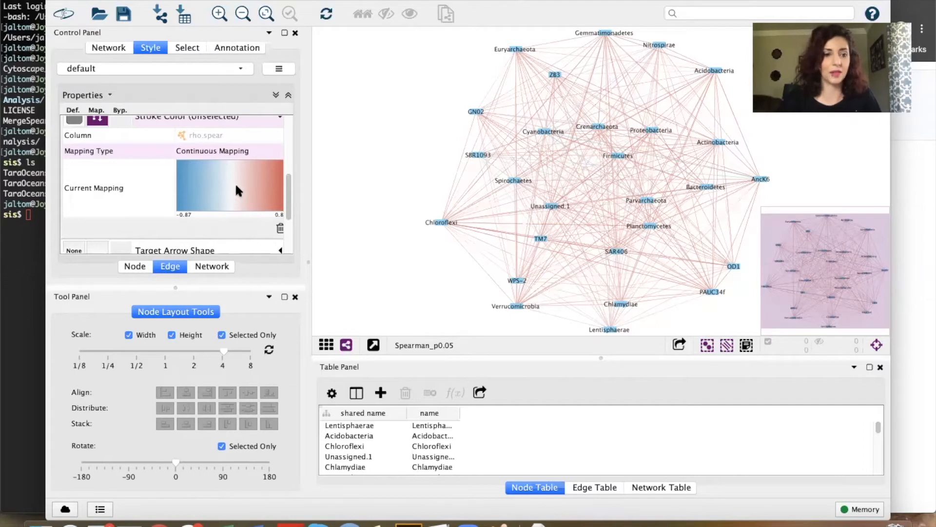
pyautogui.click(215, 180)
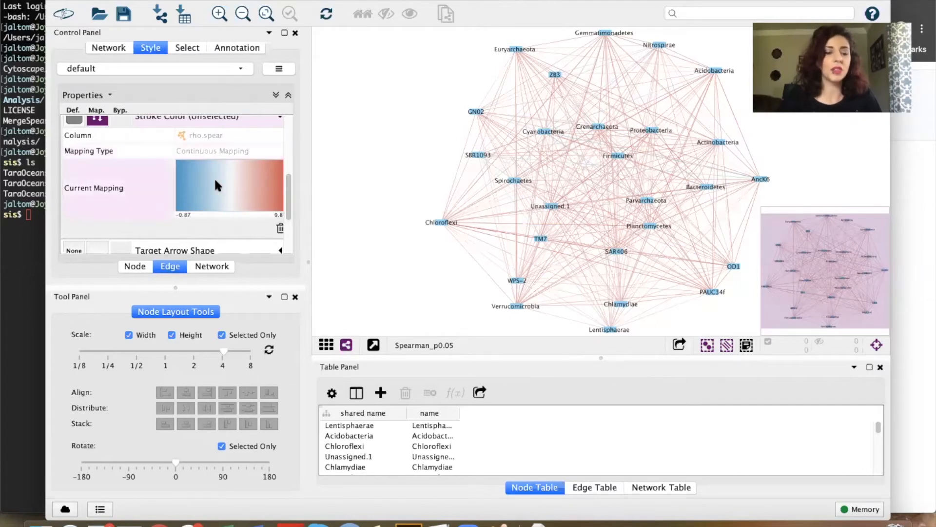
pyautogui.click(233, 181)
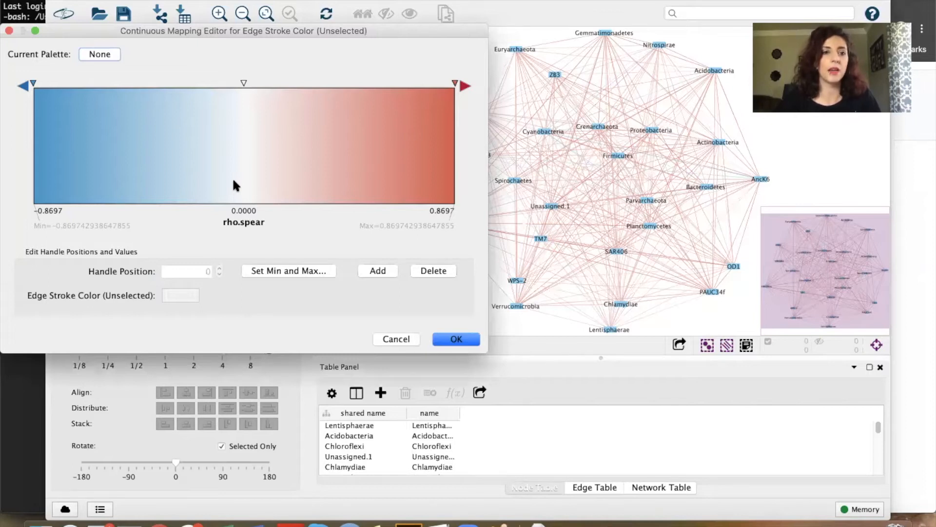
pyautogui.click(266, 272)
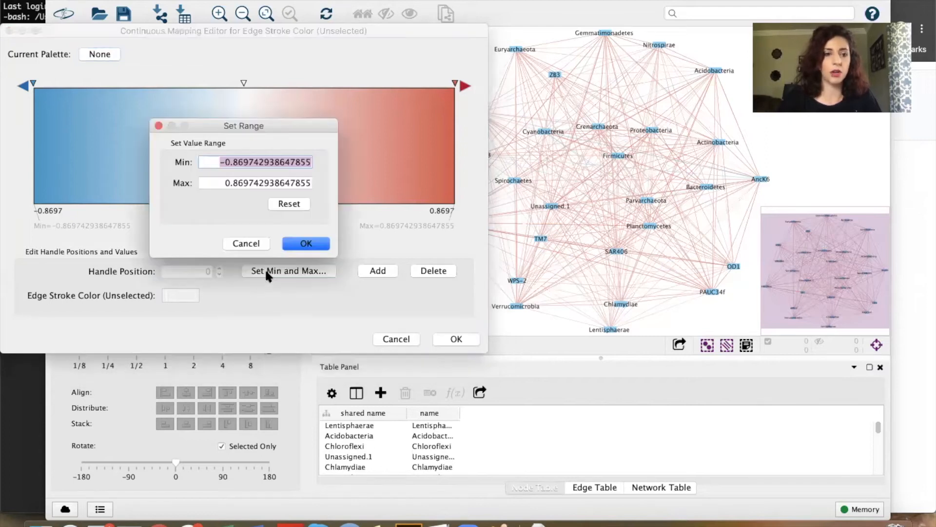
pyautogui.click(221, 183)
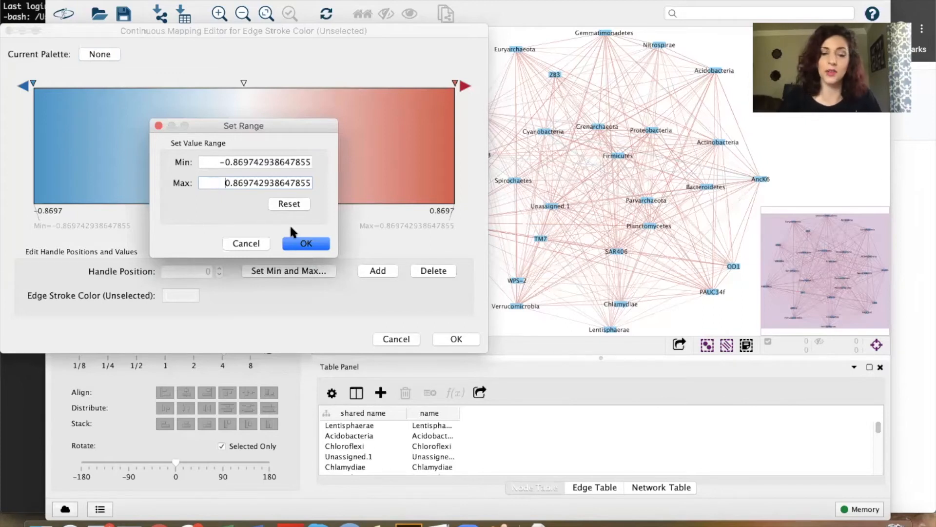
pyautogui.click(297, 244)
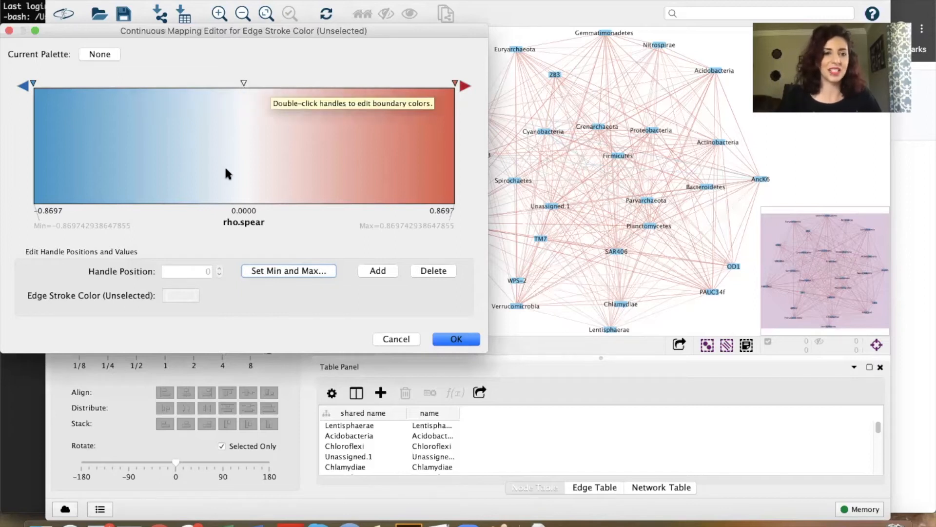
# Step: Try adding extra handles to the edge color gradient at 0.348 and 0.444, and delete both again
pyautogui.click(383, 271)
pyautogui.click(378, 265)
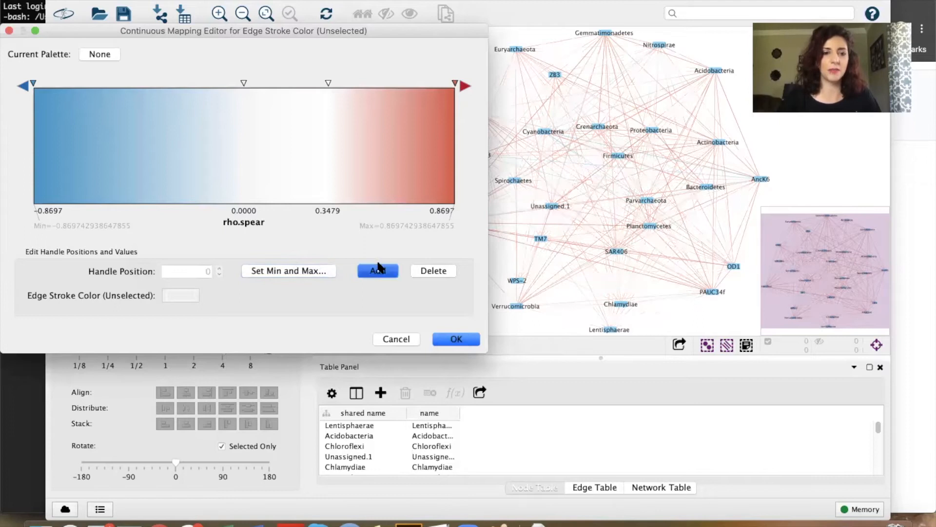
pyautogui.moveTo(325, 80); pyautogui.dragTo(349, 80)
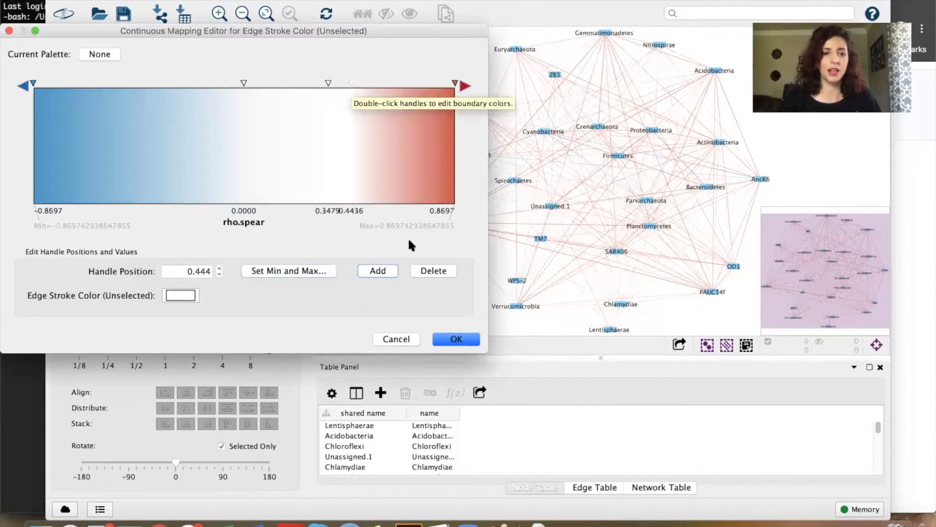
pyautogui.click(435, 271)
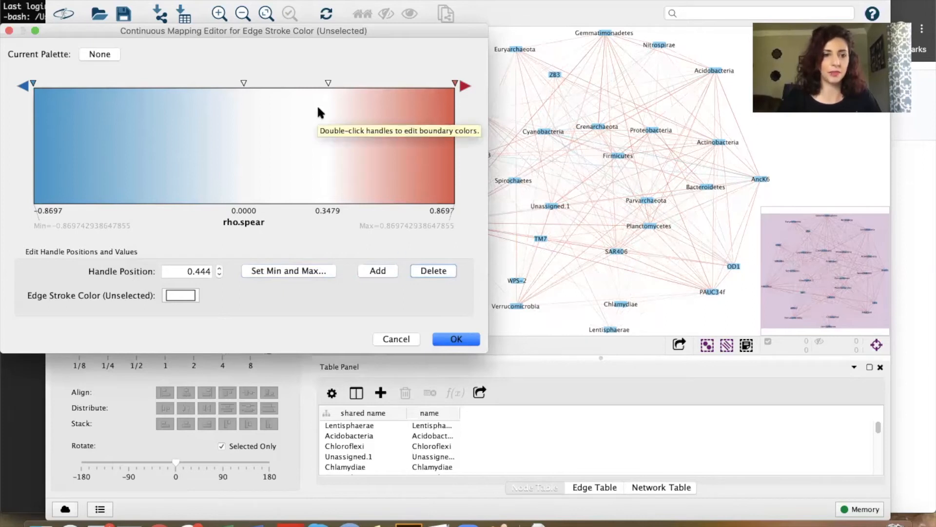
pyautogui.click(328, 83)
pyautogui.click(433, 271)
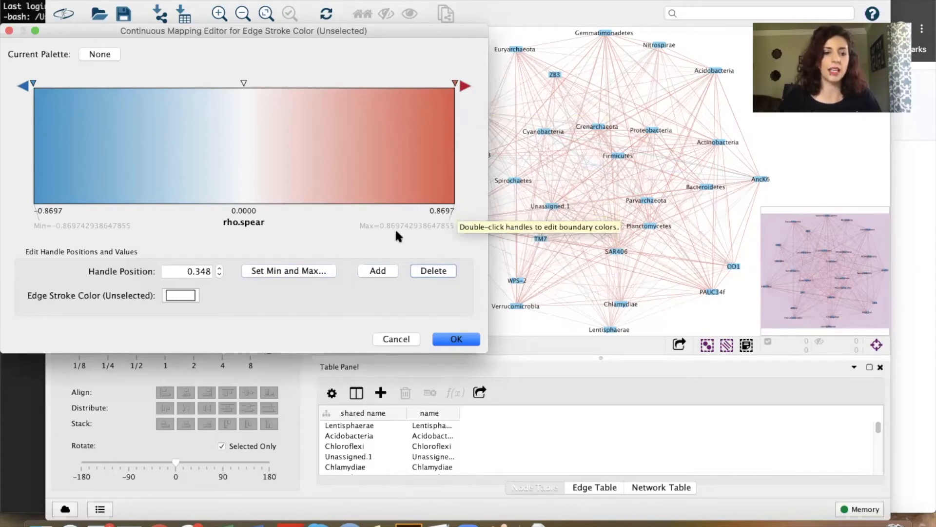
# Step: Check the colors assigned to the maximum, minimum and zero handles of the rho.spear gradient and accept the mapping
pyautogui.doubleClick(456, 84)
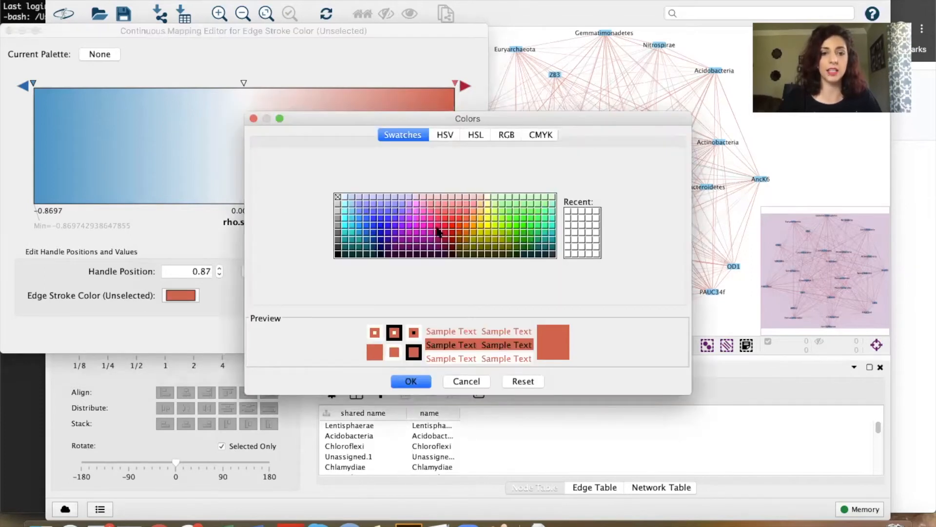
pyautogui.click(410, 382)
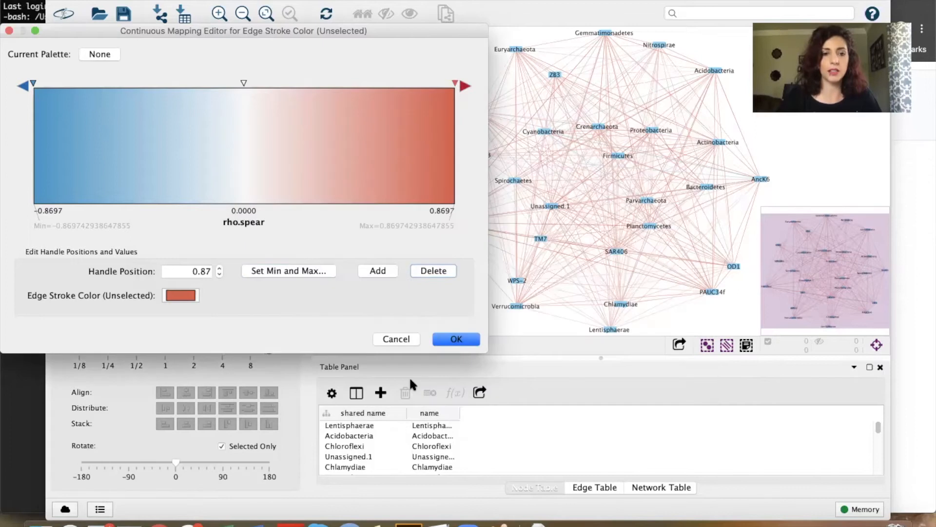
pyautogui.doubleClick(34, 84)
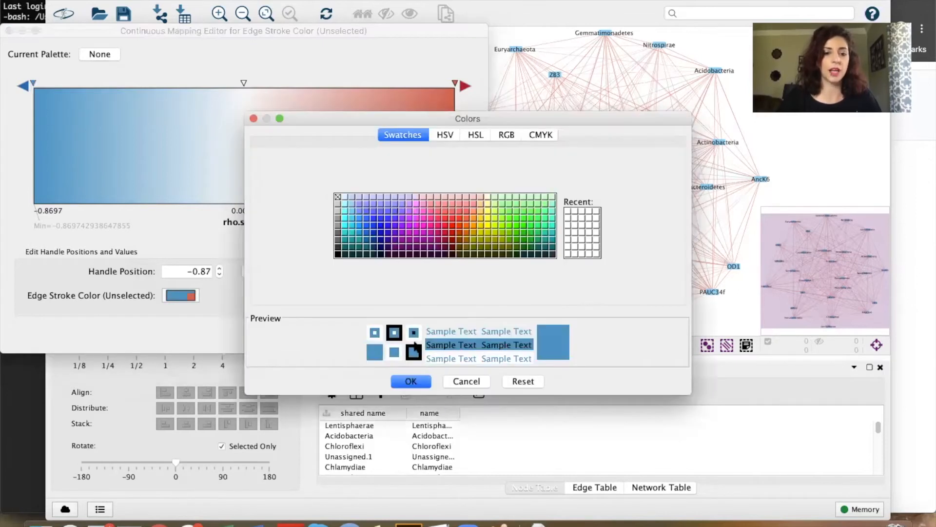
pyautogui.click(417, 381)
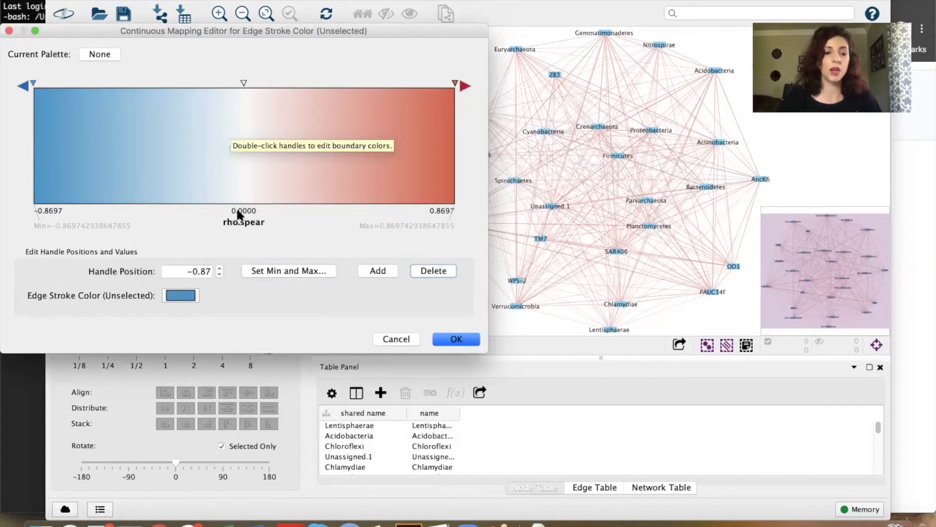
pyautogui.doubleClick(243, 83)
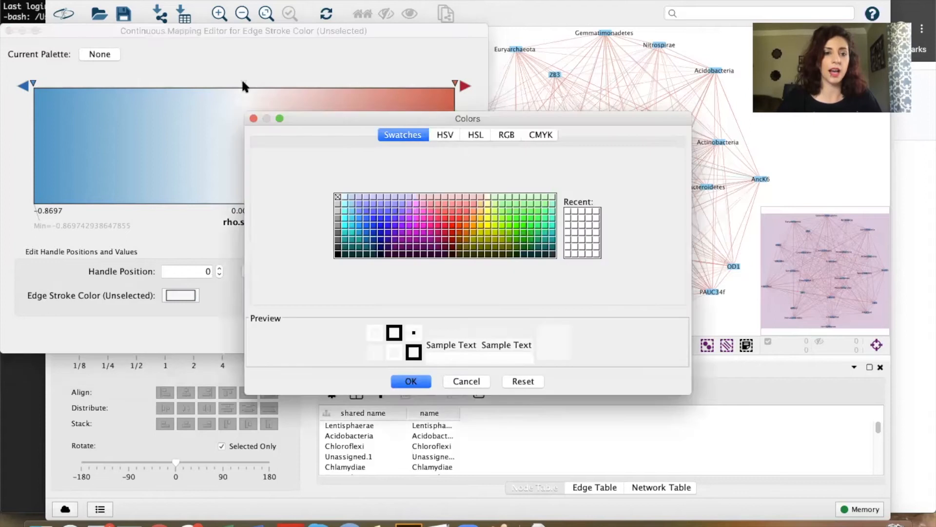
pyautogui.click(404, 381)
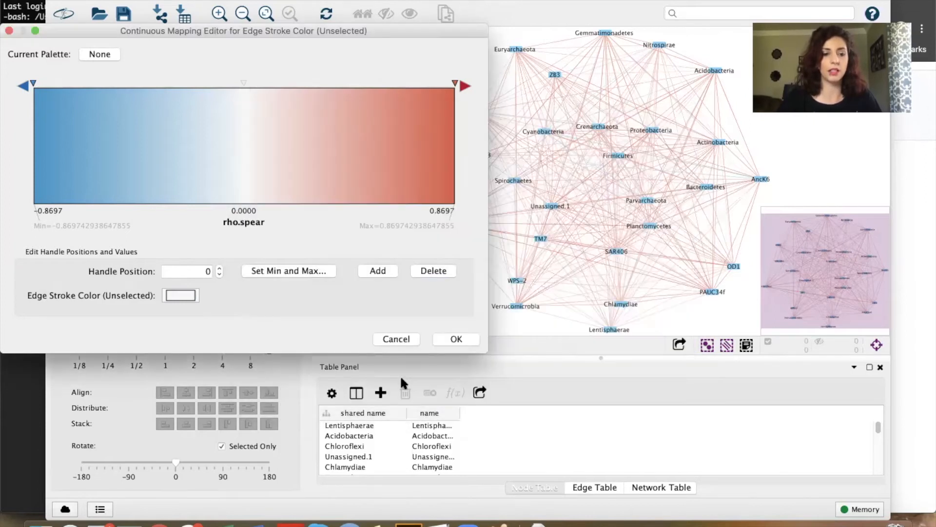
pyautogui.click(455, 340)
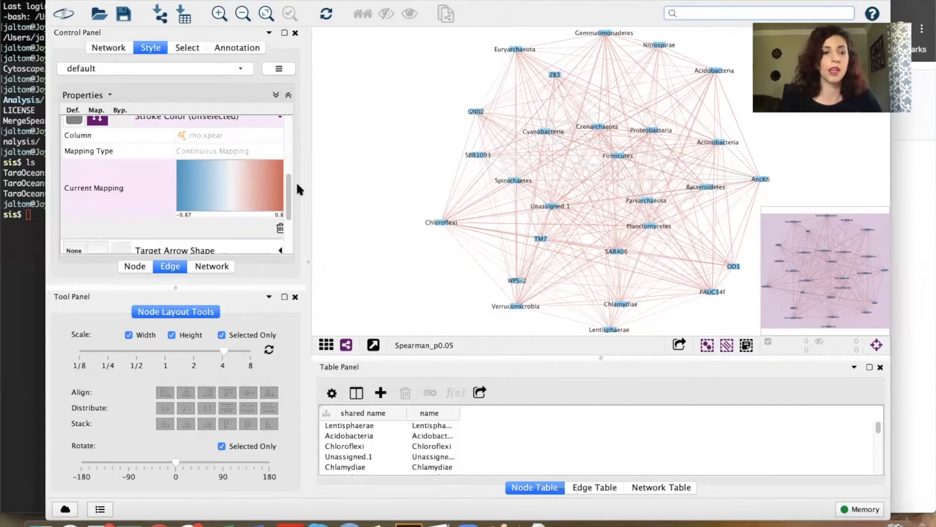
# Step: Set the mapping column of the edge Width property to rho.spear
pyautogui.scroll(4, 286, 177)
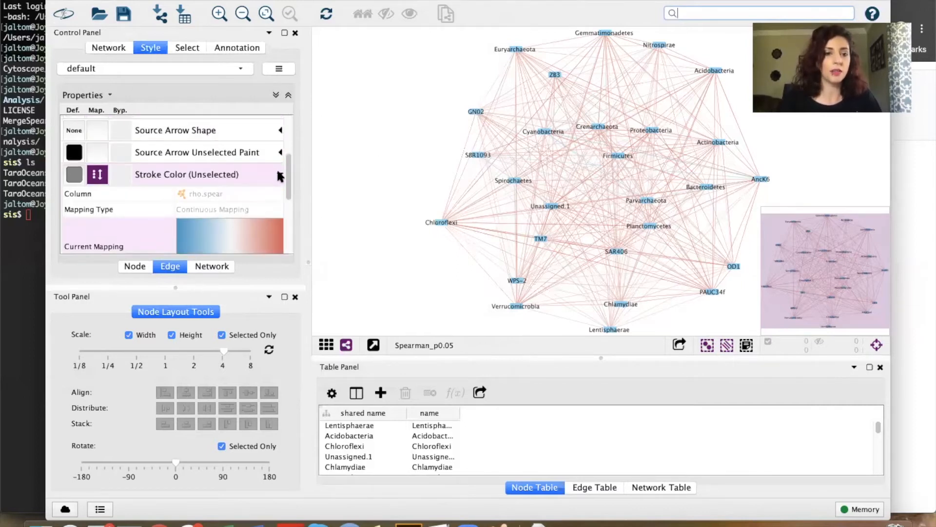
pyautogui.click(277, 172)
pyautogui.moveTo(288, 183); pyautogui.dragTo(288, 209)
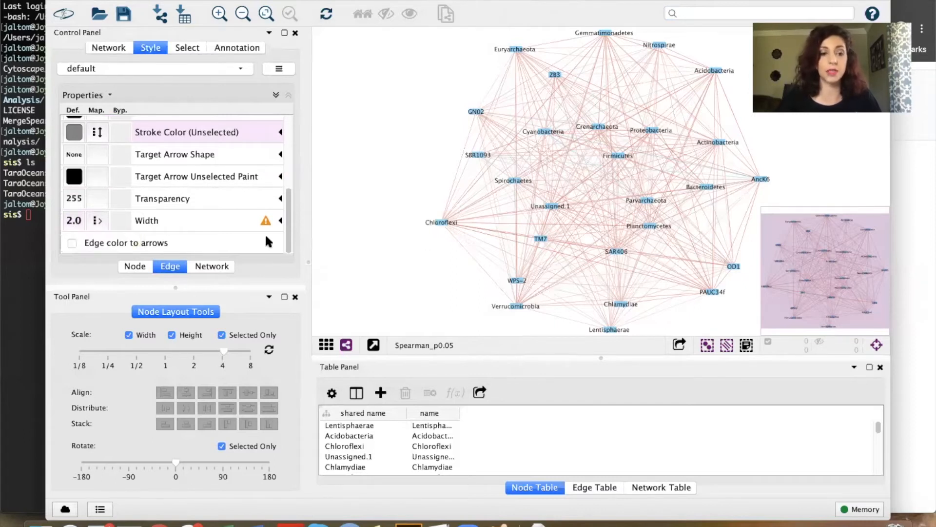
pyautogui.click(281, 221)
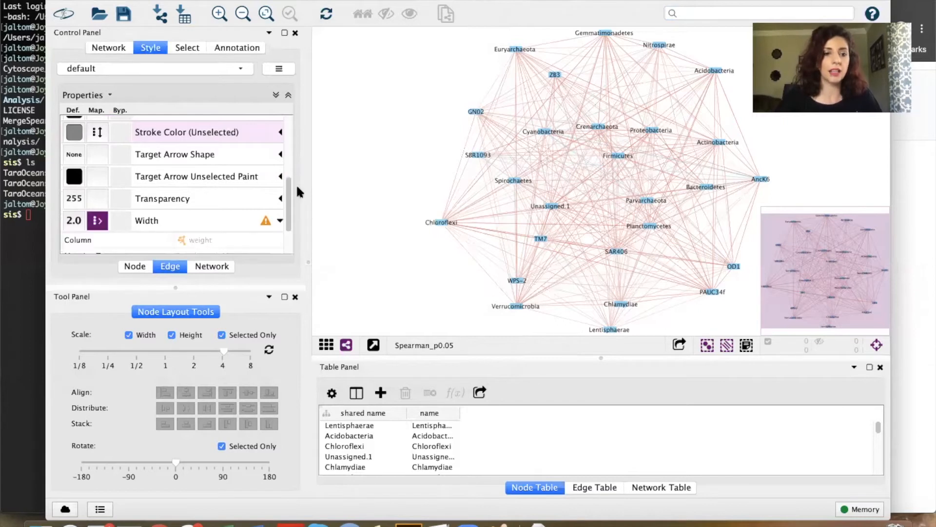
pyautogui.scroll(-3, 288, 210)
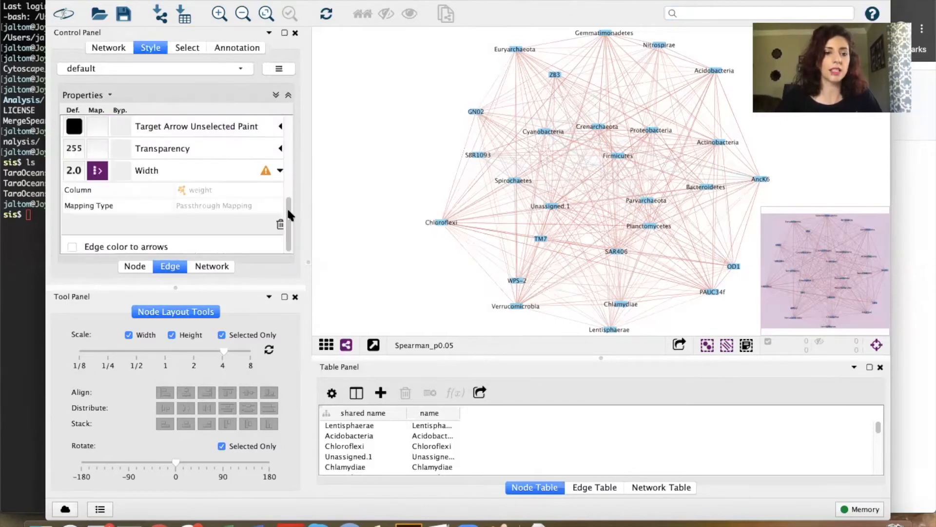
pyautogui.click(214, 181)
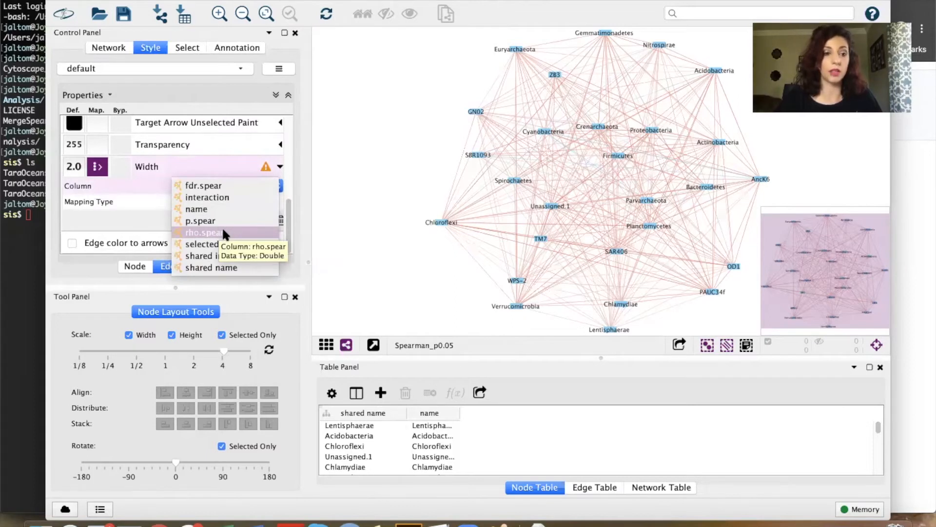
pyautogui.click(221, 232)
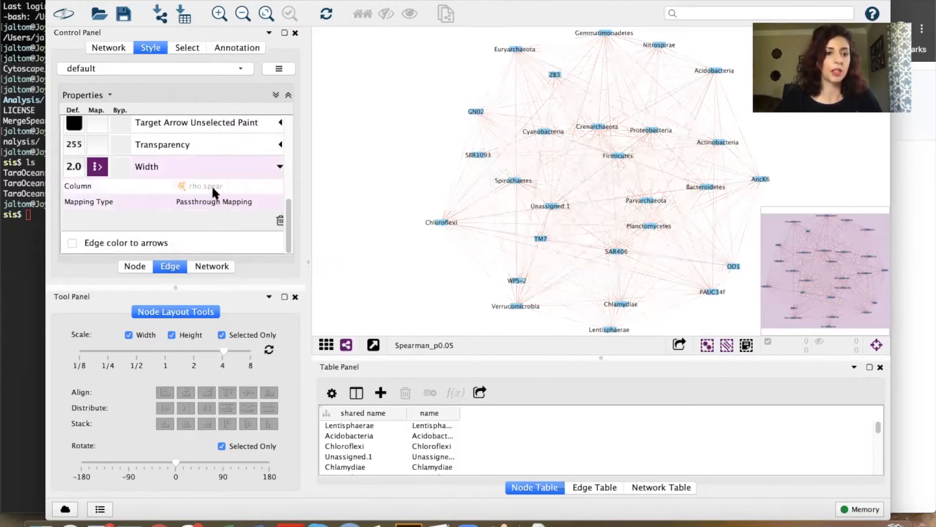
# Step: Set the edge Width mapping type to Continuous Mapping and open its mapping editor
pyautogui.click(213, 202)
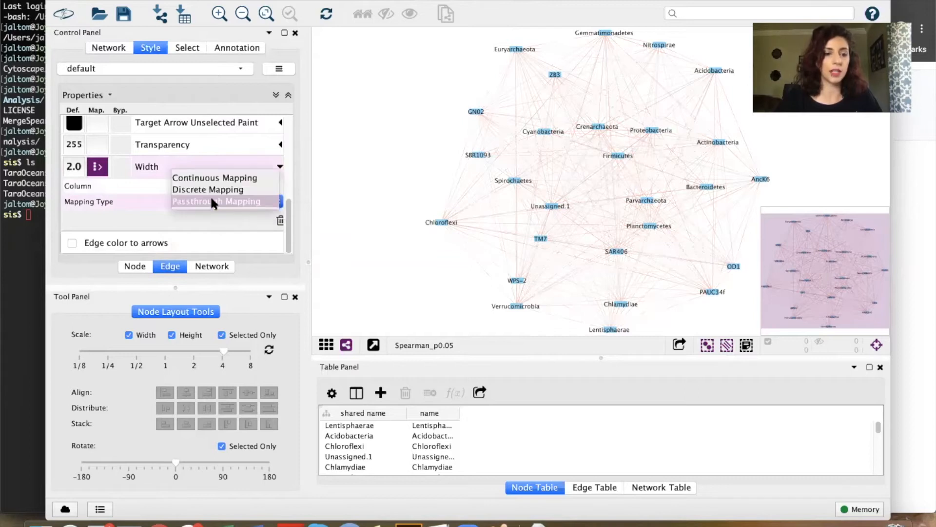
pyautogui.click(218, 177)
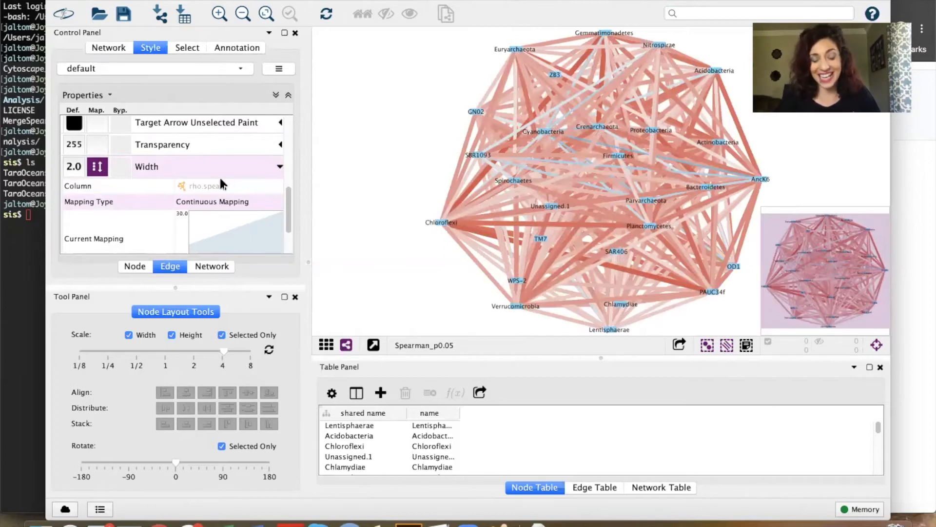
pyautogui.scroll(-3, 288, 219)
pyautogui.moveTo(287, 224); pyautogui.dragTo(287, 228)
pyautogui.click(243, 186)
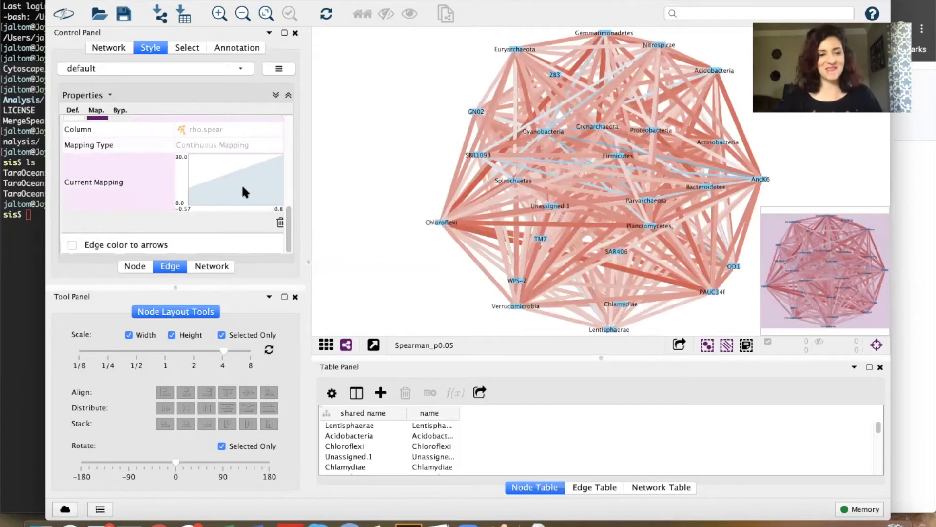
pyautogui.doubleClick(241, 184)
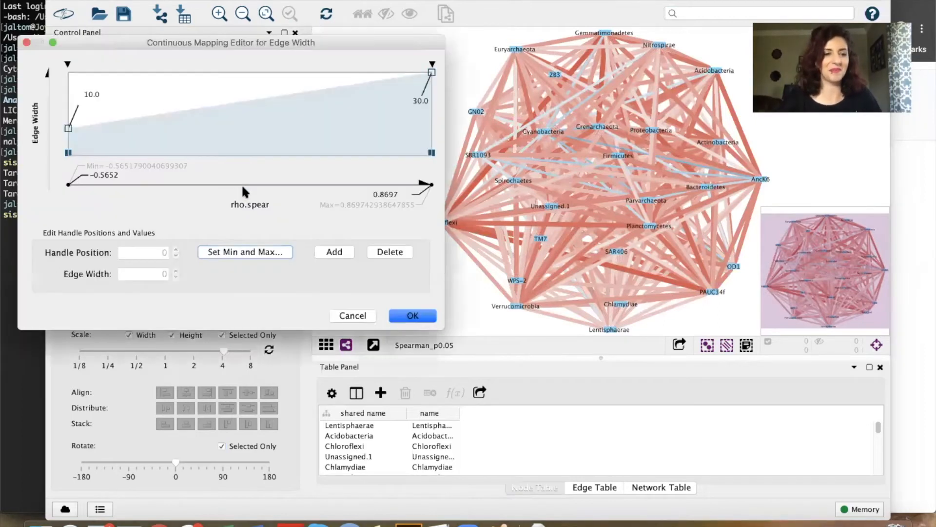
# Step: Reset the minimum and maximum value range of the edge width mapping and accept it
pyautogui.click(276, 250)
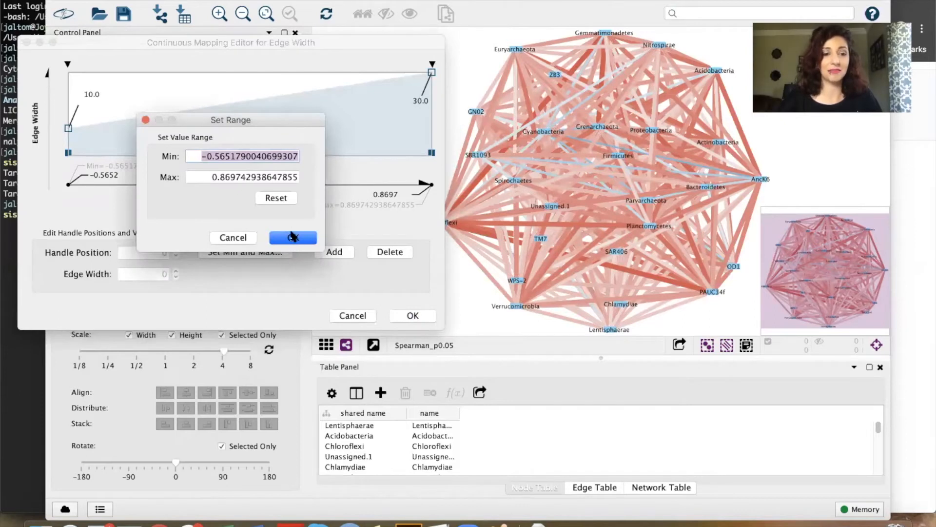
pyautogui.click(283, 201)
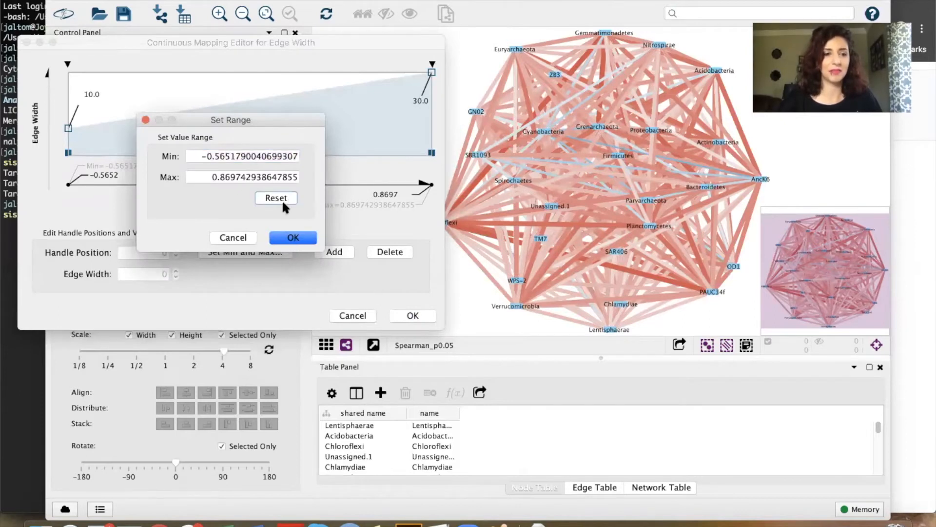
pyautogui.click(286, 237)
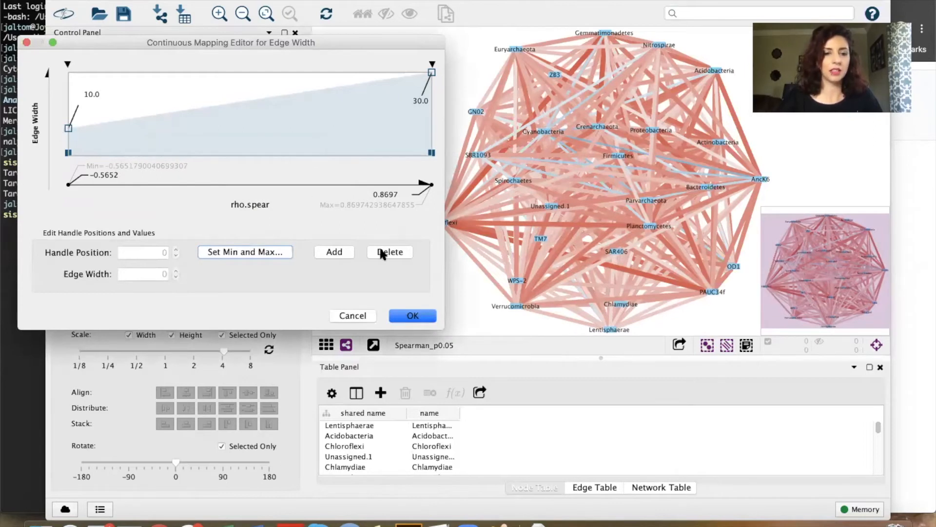
# Step: Add a middle handle to the edge width mapping and lower its width to about 1.13
pyautogui.click(335, 250)
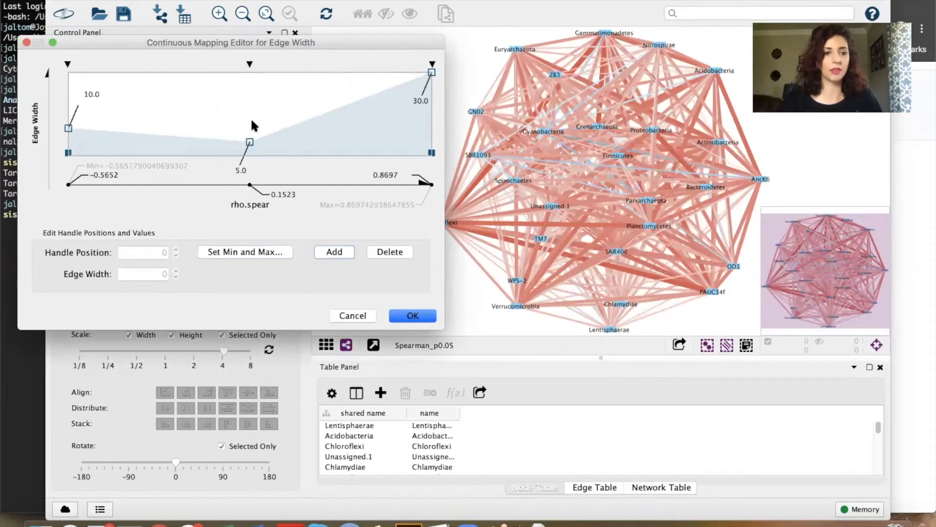
pyautogui.moveTo(249, 140); pyautogui.dragTo(248, 154)
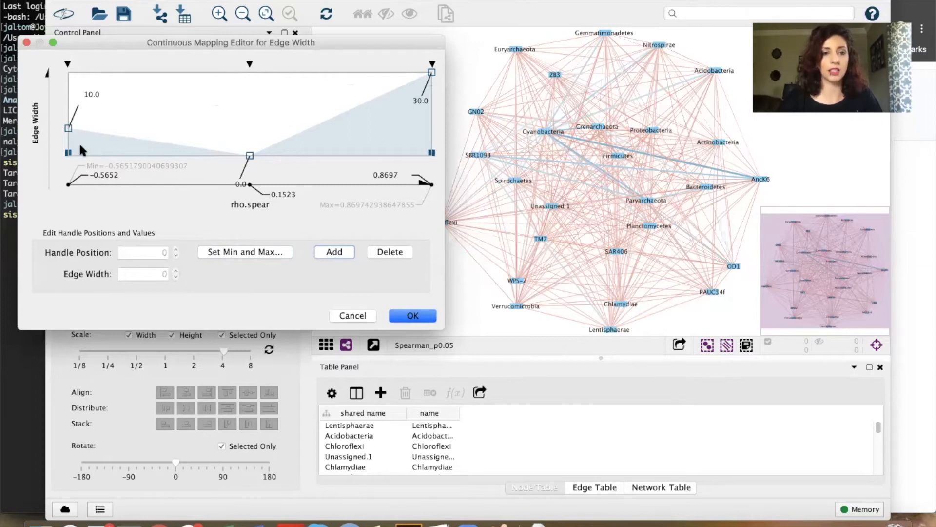
pyautogui.moveTo(250, 153)
pyautogui.mouseDown()
pyautogui.moveTo(249, 120)
pyautogui.moveTo(246, 160)
pyautogui.mouseUp()
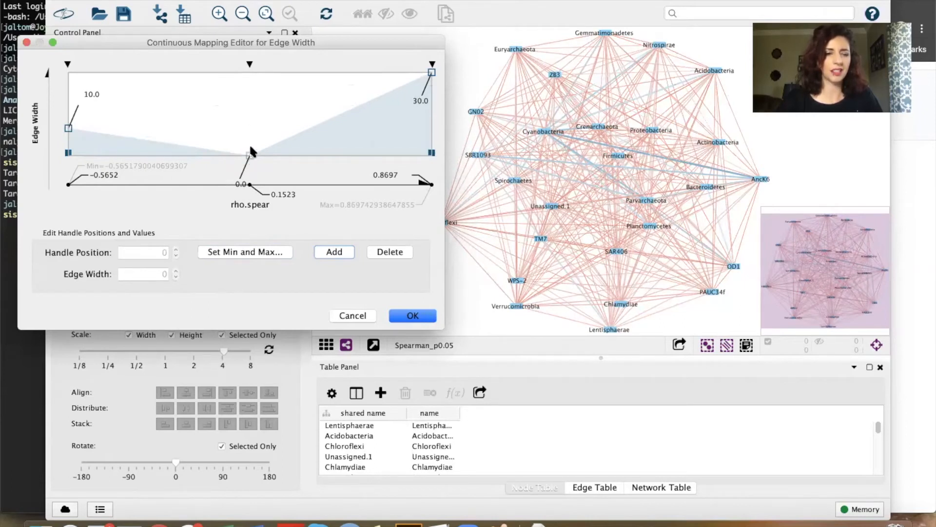
pyautogui.click(249, 151)
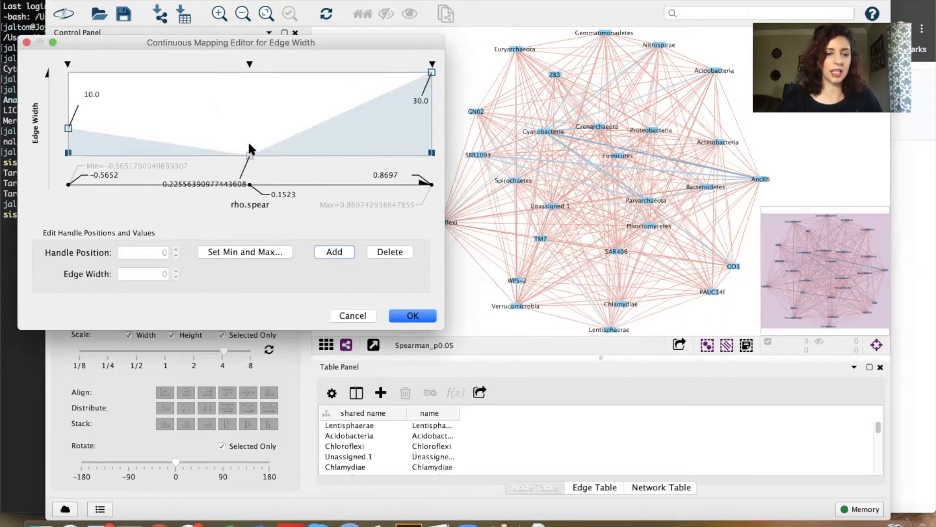
pyautogui.moveTo(249, 150); pyautogui.dragTo(249, 143)
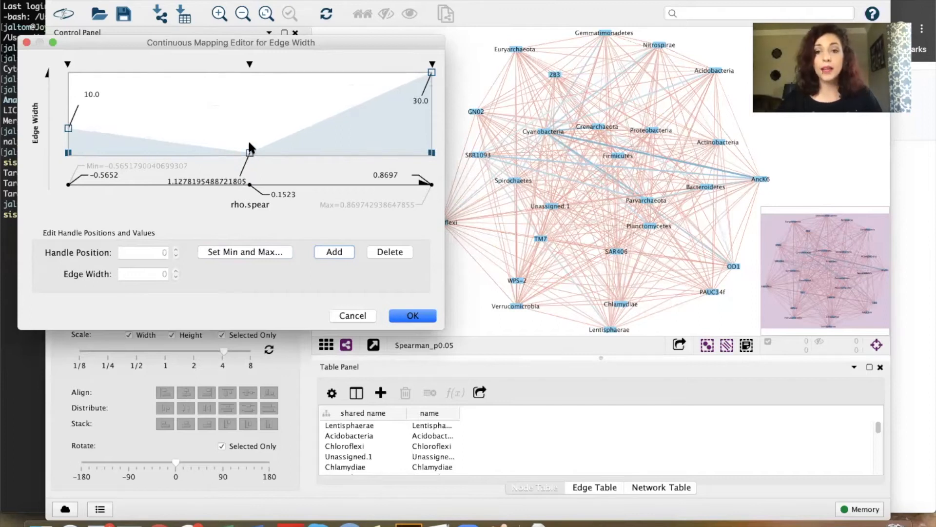
# Step: Lower the maximum handle's edge width to about 13.3, raise the minimum handle to nearly the same width, and accept the mapping
pyautogui.moveTo(431, 73); pyautogui.dragTo(432, 113)
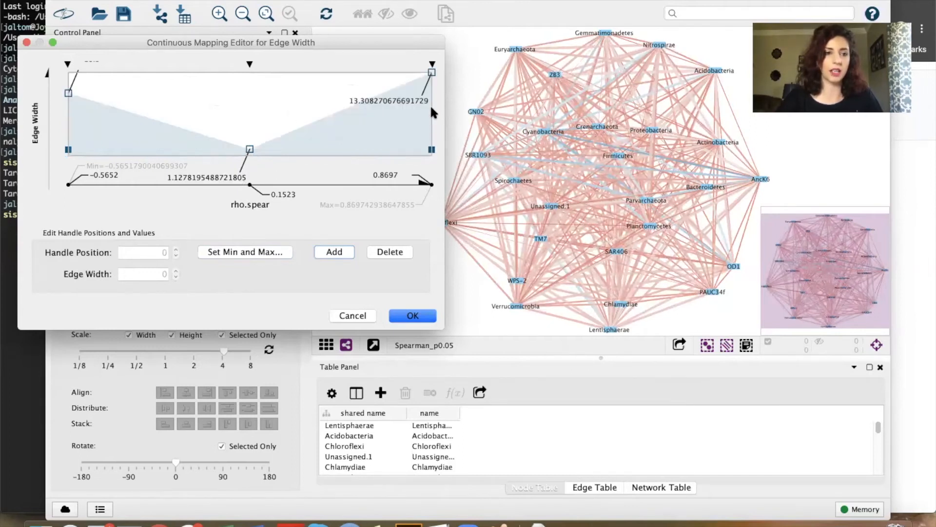
pyautogui.moveTo(70, 89)
pyautogui.mouseDown()
pyautogui.moveTo(69, 104)
pyautogui.moveTo(69, 77)
pyautogui.mouseUp()
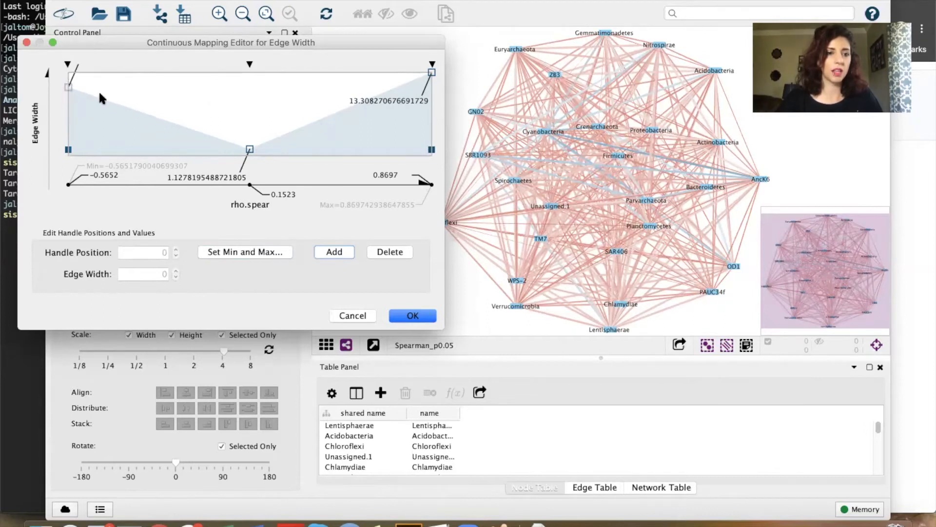
pyautogui.moveTo(98, 36); pyautogui.dragTo(92, 0)
pyautogui.moveTo(68, 47); pyautogui.dragTo(68, 39)
pyautogui.click(410, 316)
pyautogui.moveTo(69, 39); pyautogui.dragTo(69, 24)
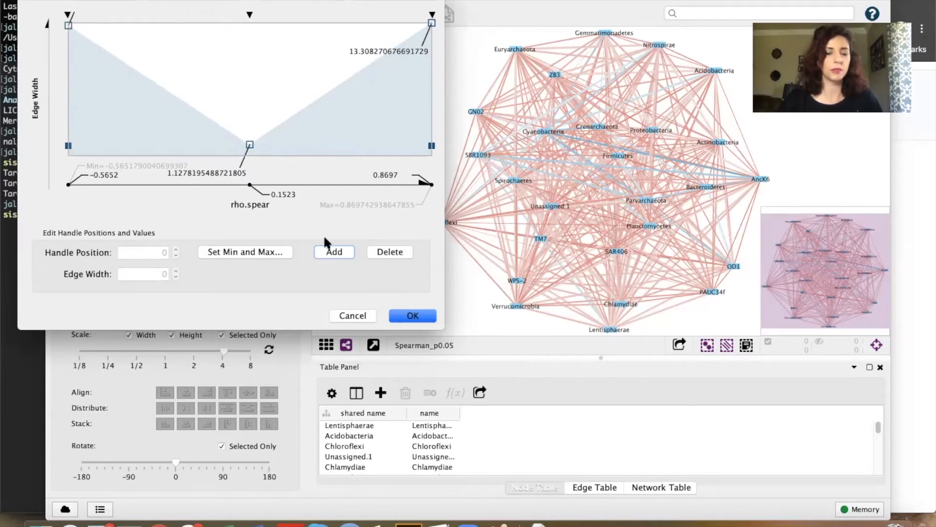
pyautogui.click(413, 317)
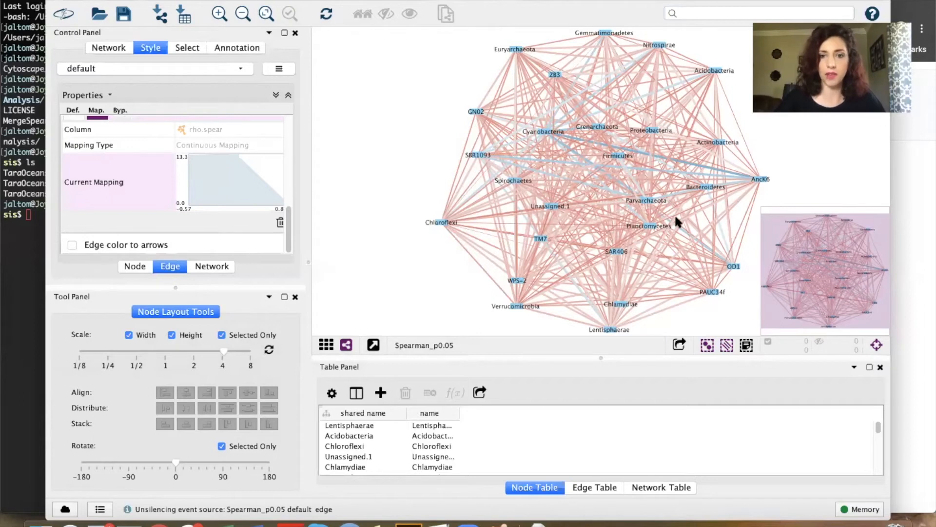
# Step: Examine the restyled Spearman_p0.05 network up close, including the thick edge between Cyanobacteria and AncK6
pyautogui.click(707, 166)
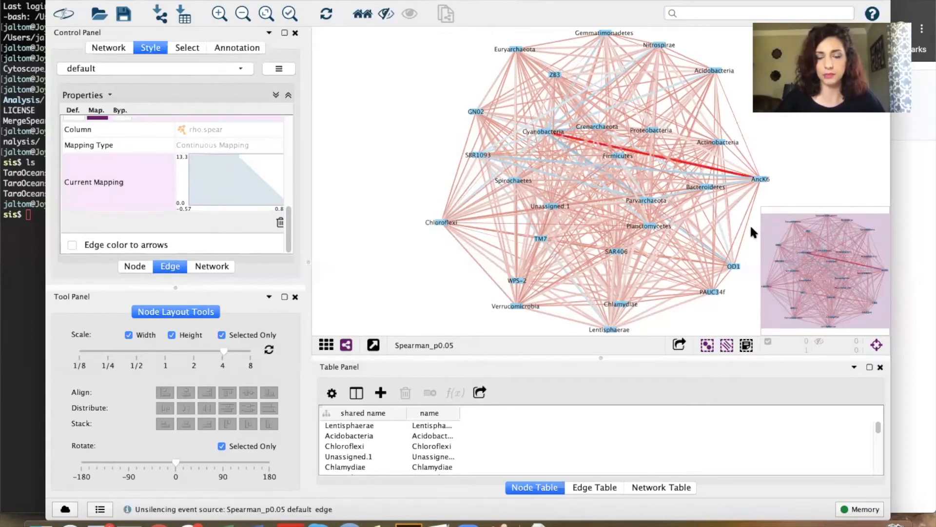
pyautogui.click(387, 159)
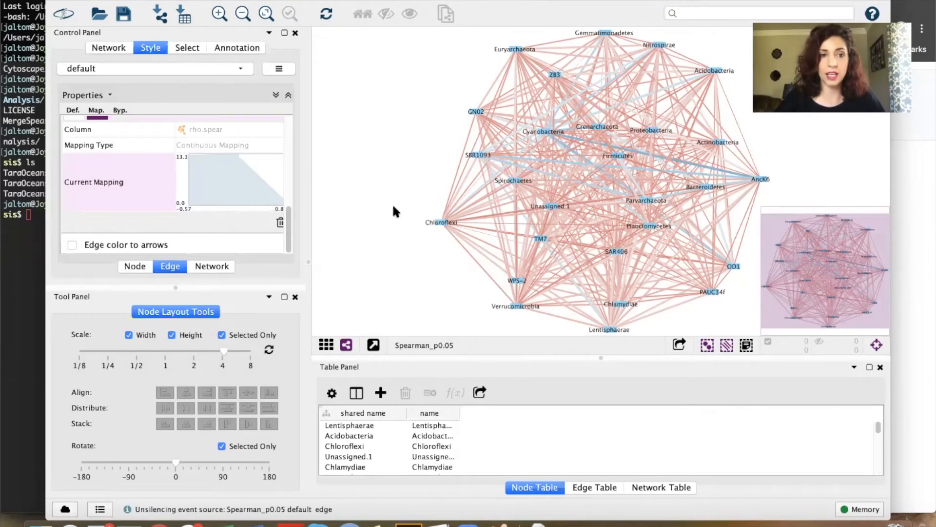
pyautogui.scroll(10, 393, 207)
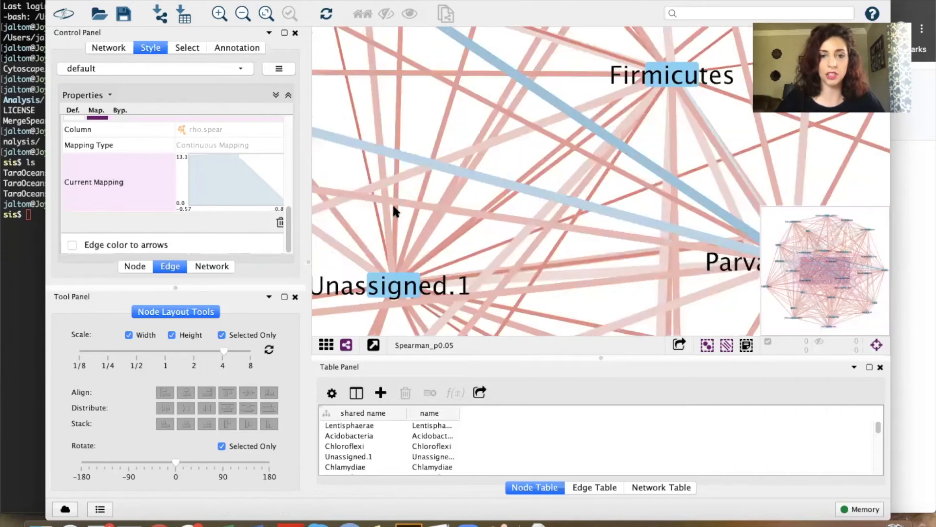
pyautogui.scroll(-10, 394, 209)
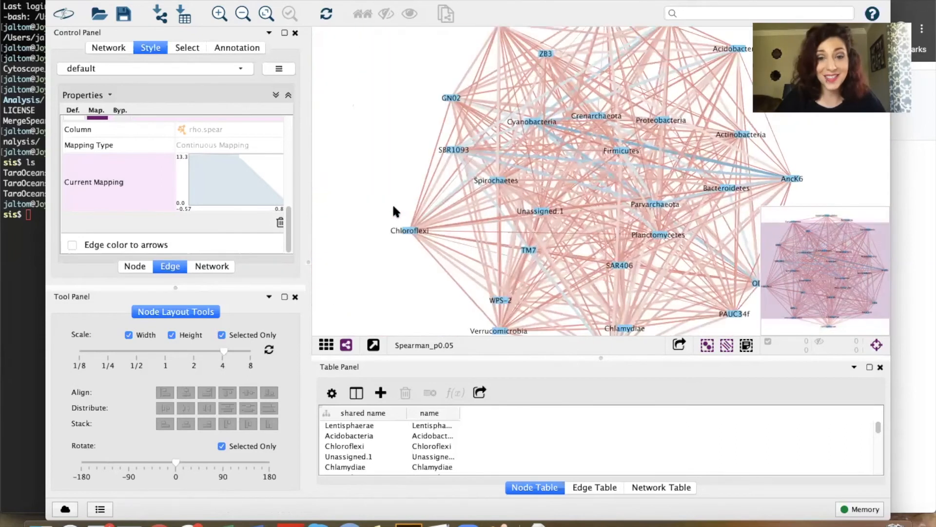
pyautogui.scroll(3, 393, 210)
pyautogui.click(219, 13)
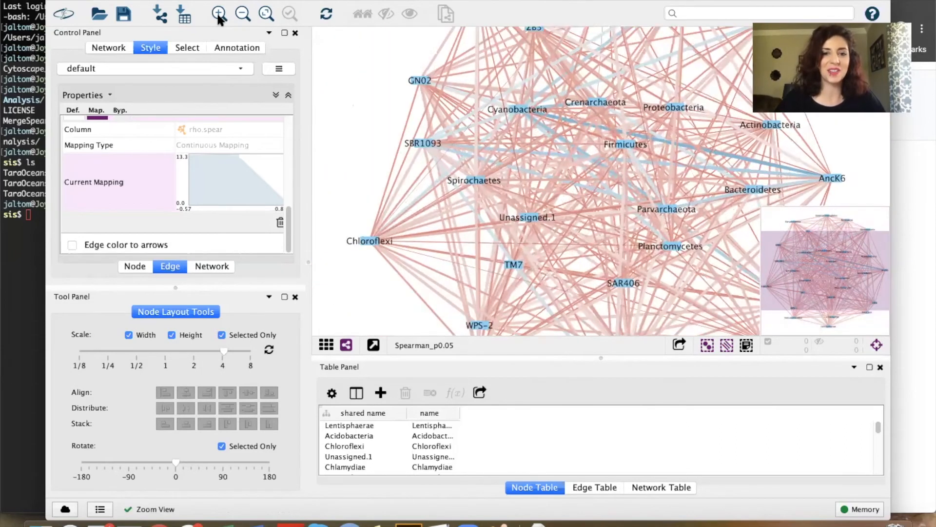
pyautogui.click(241, 14)
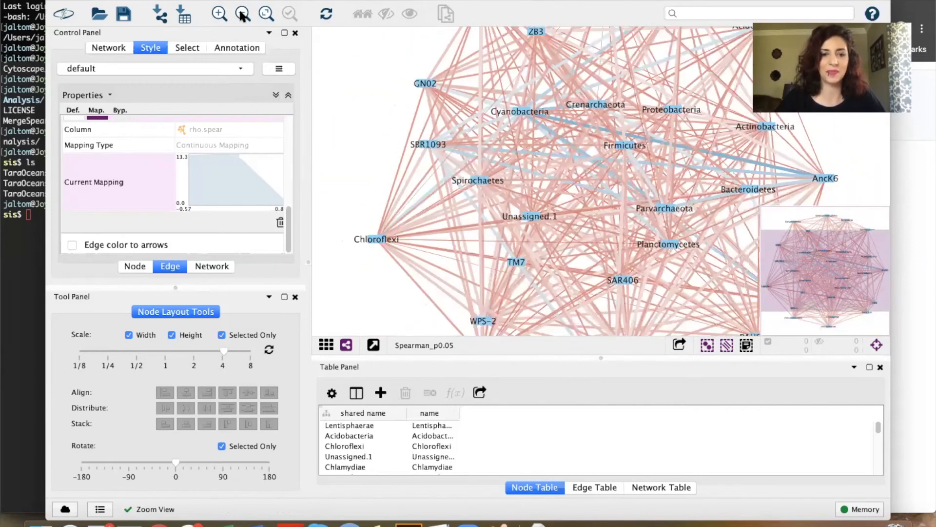
pyautogui.click(242, 13)
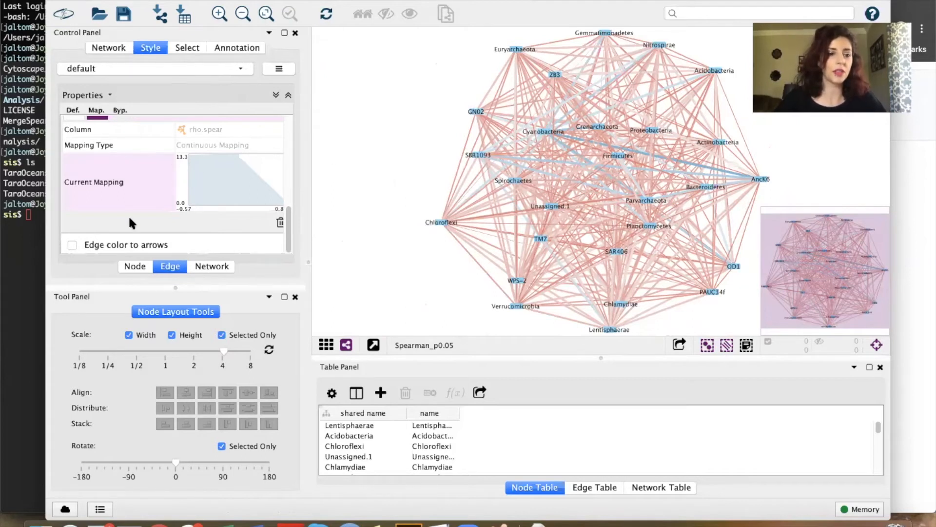
# Step: Open the Fill Color mapping settings in the node style properties
pyautogui.click(135, 268)
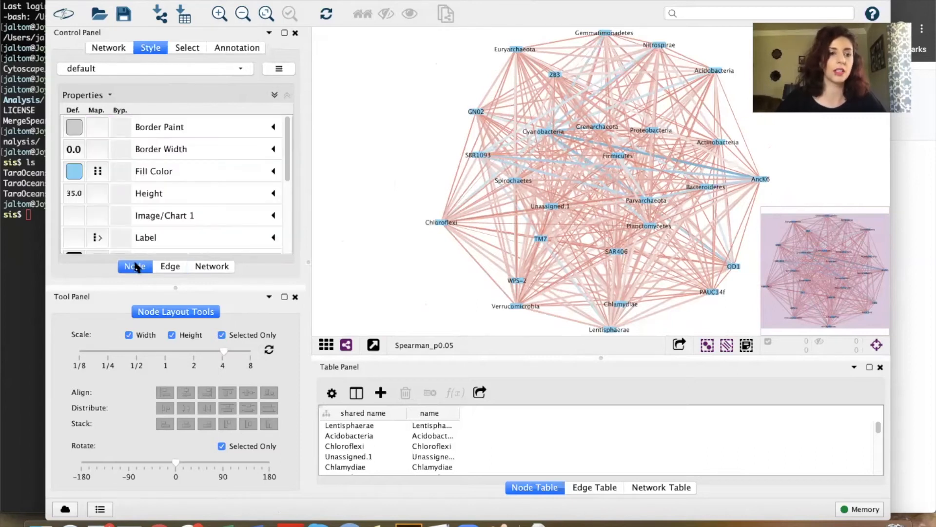
pyautogui.click(273, 171)
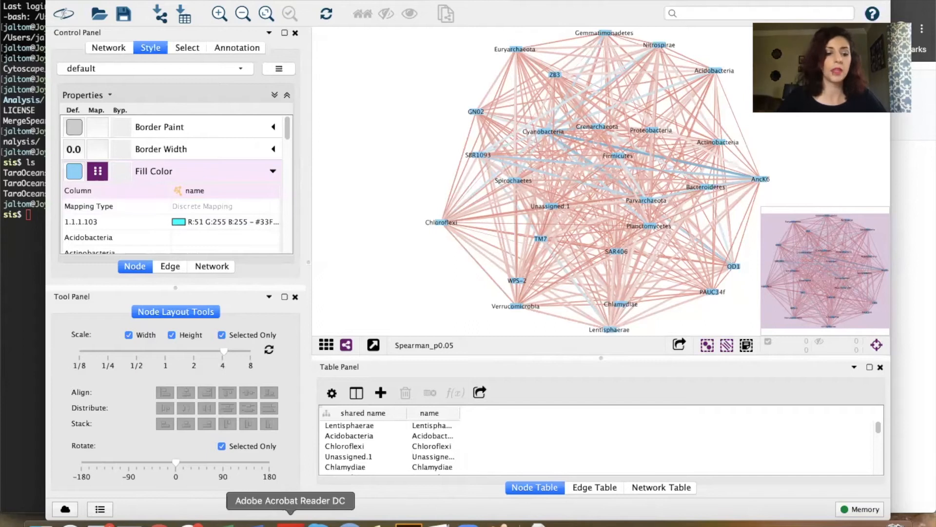
# Step: Switch to the kindom_phylum workbook in Excel and review its phylum and kingdom columns
pyautogui.rightClick(232, 523)
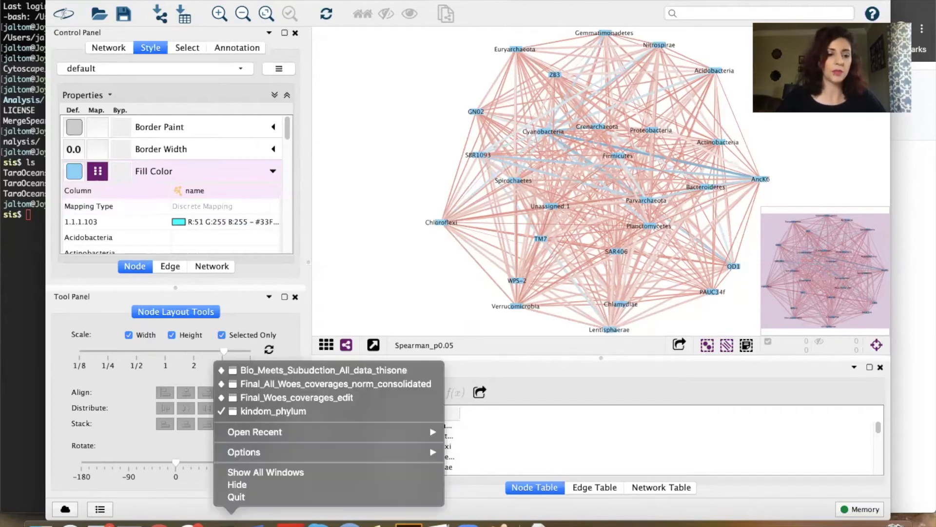
pyautogui.click(261, 410)
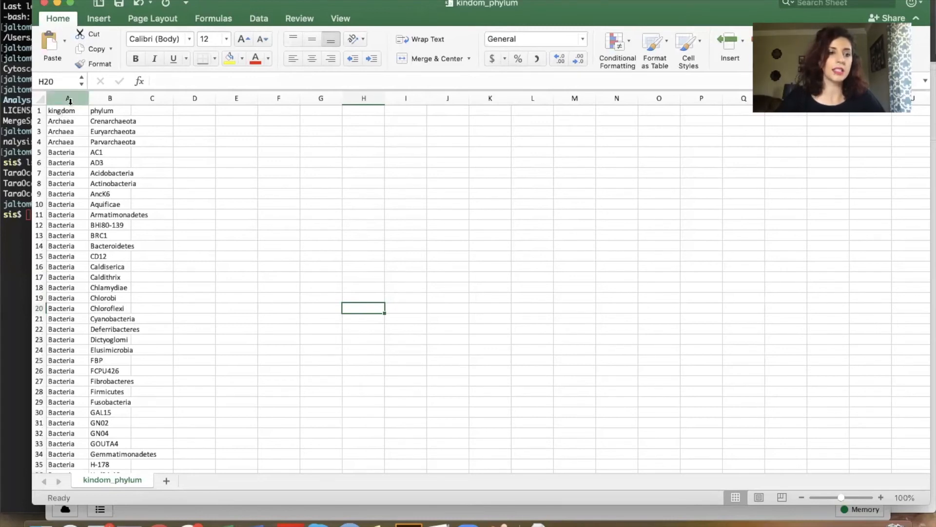
pyautogui.click(98, 101)
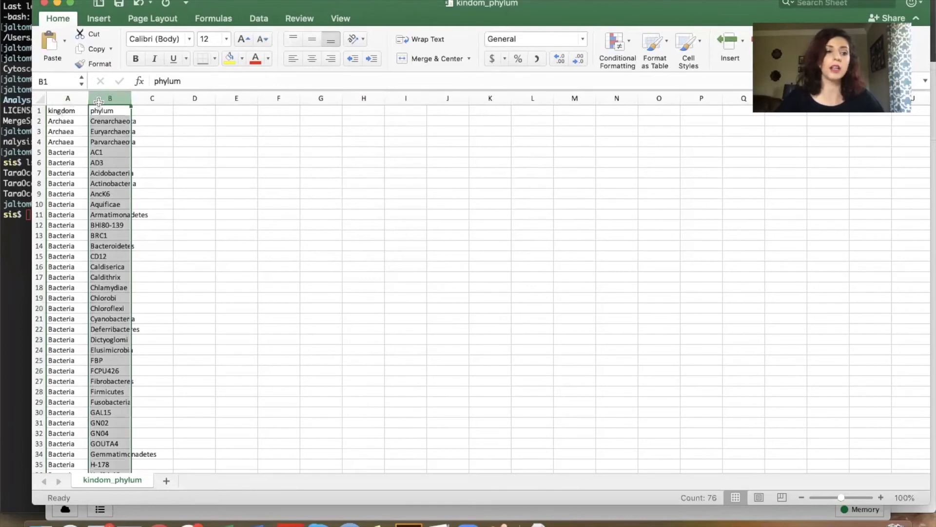
pyautogui.click(62, 101)
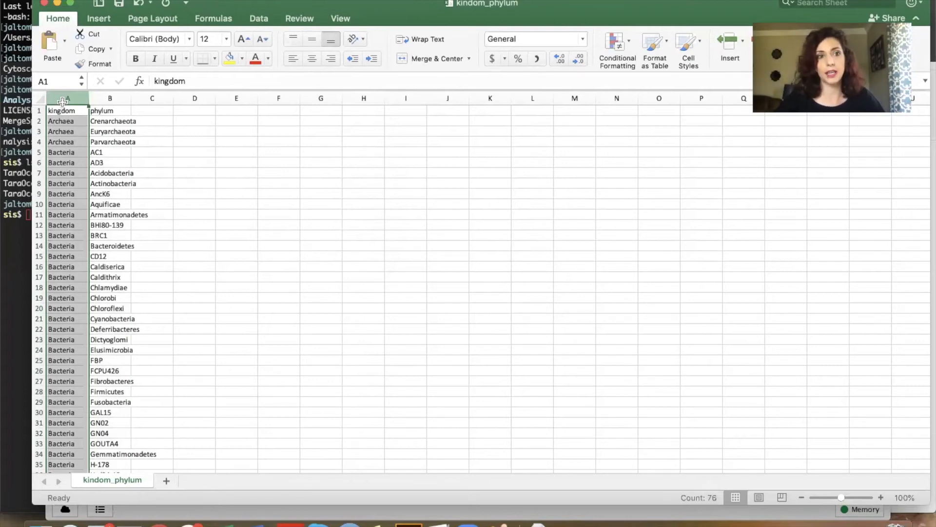
# Step: Switch back to Cytoscape and open the kindom_phylum file from the Analysis folder for import as table columns
pyautogui.click(497, 522)
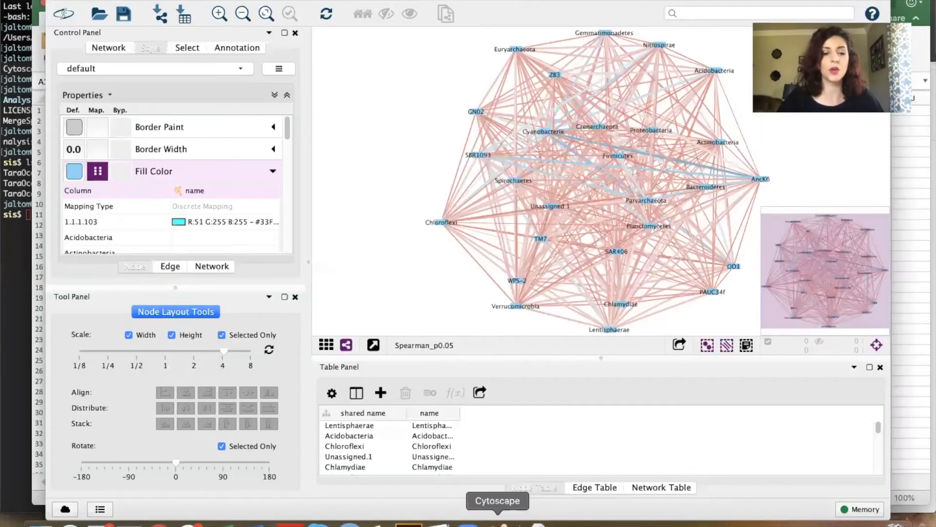
pyautogui.click(121, 47)
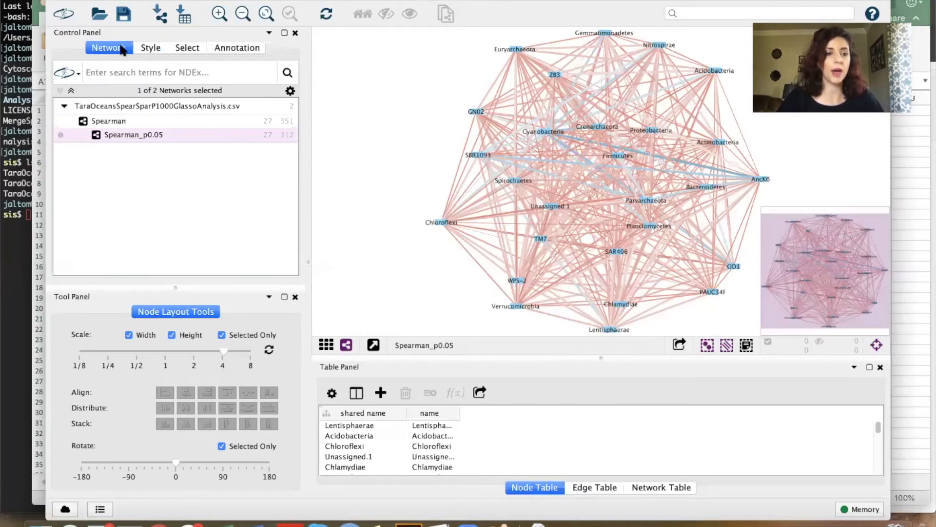
pyautogui.click(183, 20)
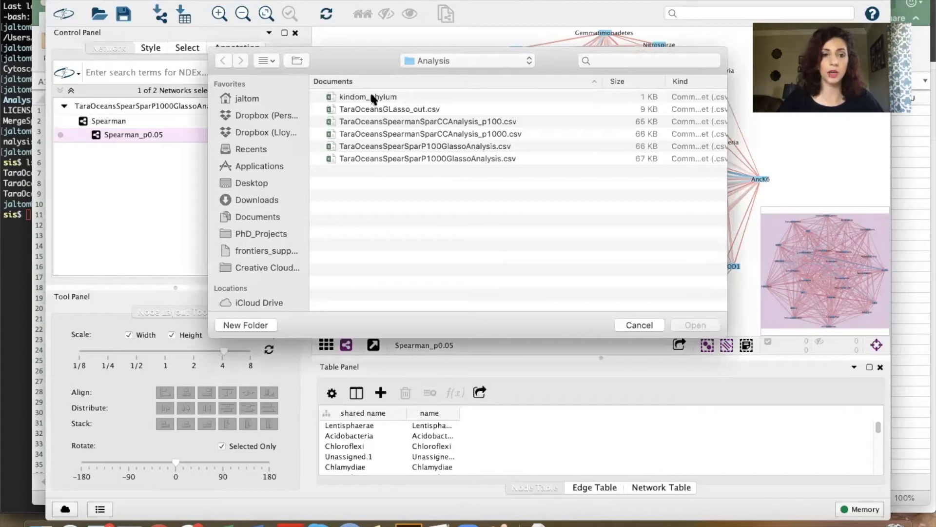
pyautogui.click(384, 97)
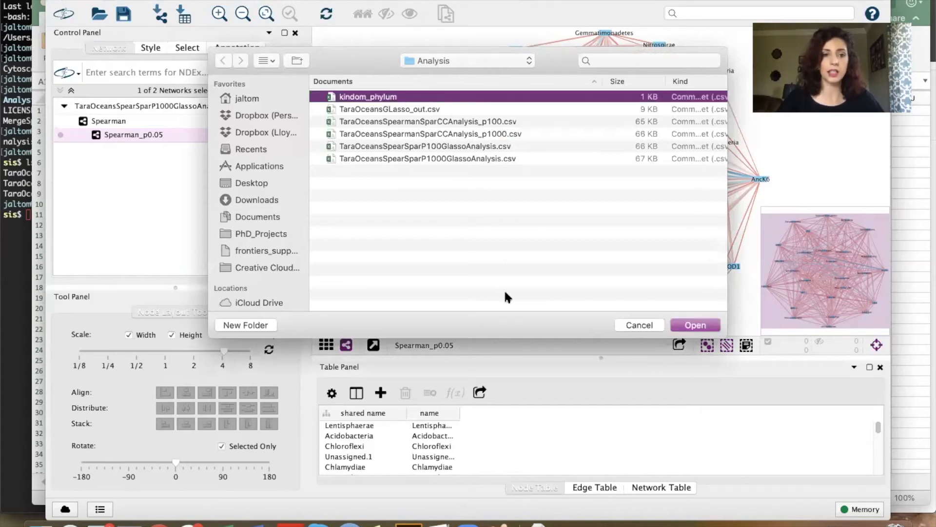
pyautogui.click(696, 325)
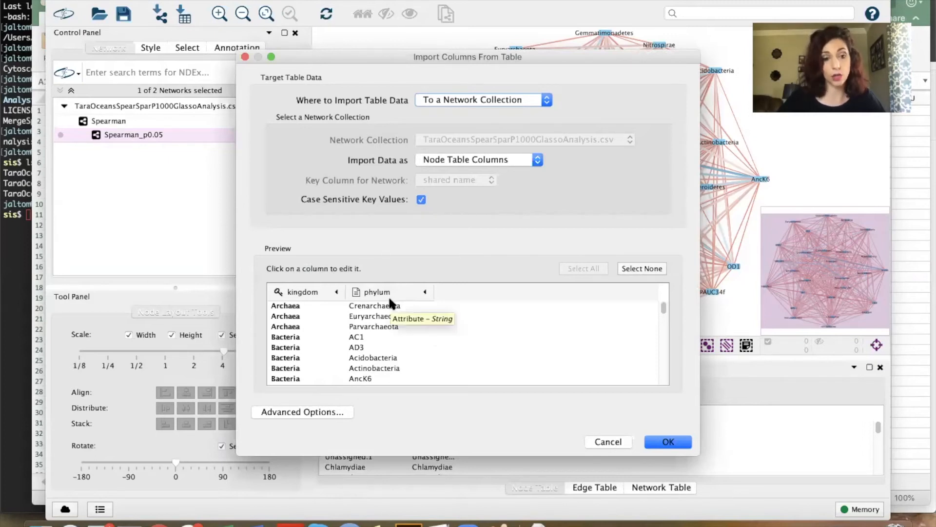
# Step: Import the kingdom data into the node table with phylum as the key column, and review the kingdom values
pyautogui.click(425, 292)
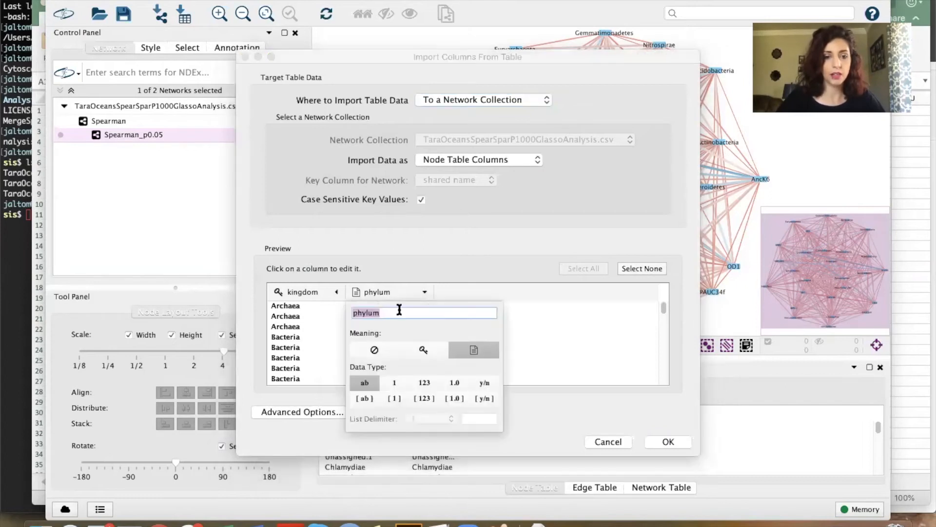
pyautogui.click(423, 349)
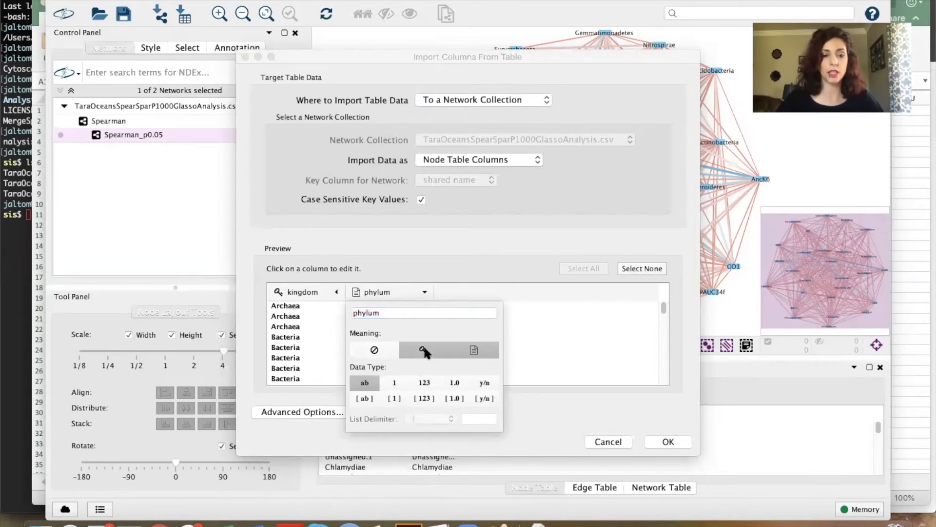
pyautogui.click(331, 314)
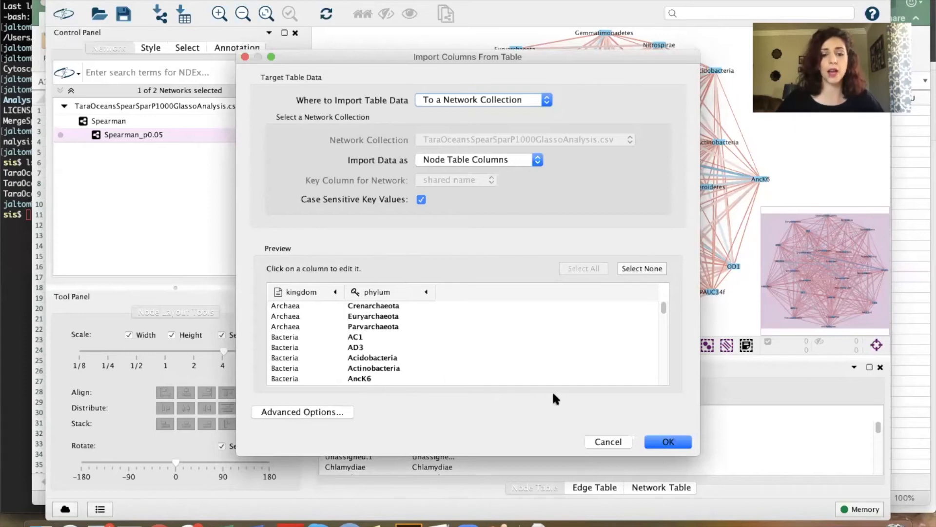
pyautogui.click(669, 442)
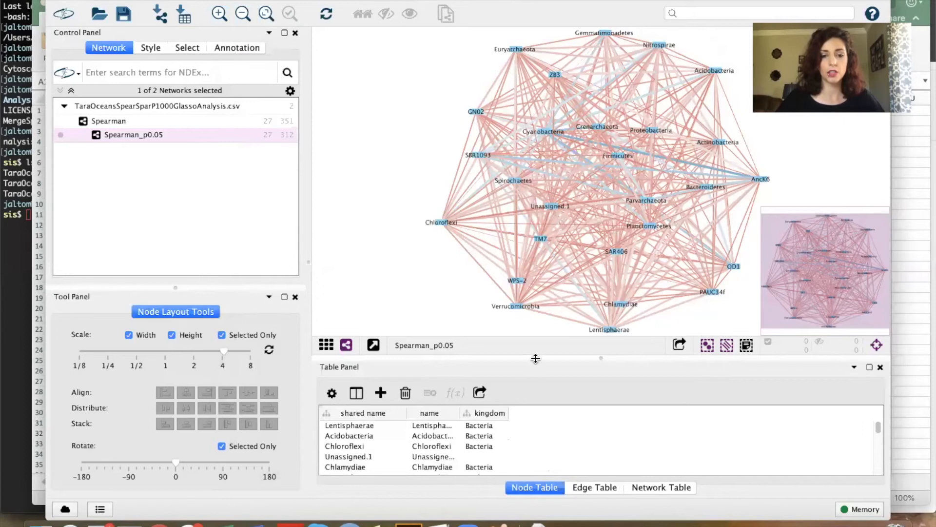
pyautogui.moveTo(535, 359); pyautogui.dragTo(535, 270)
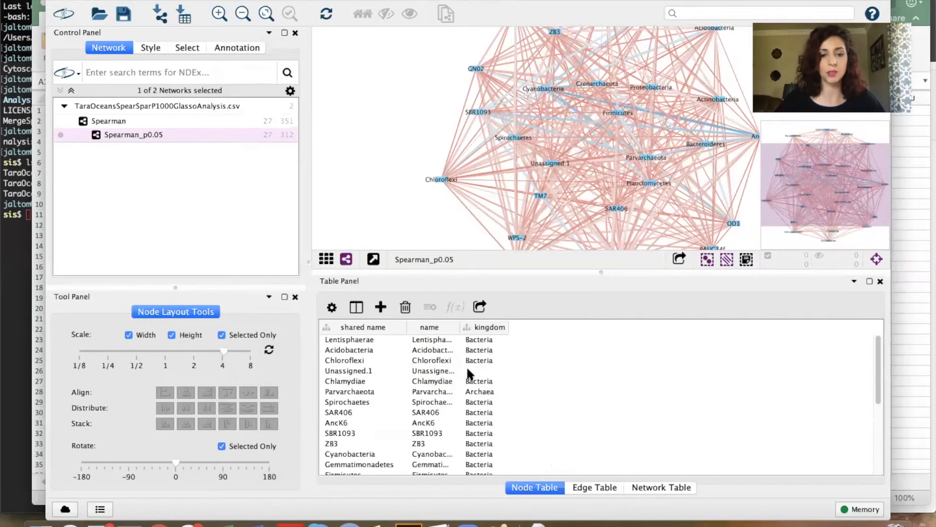
pyautogui.moveTo(497, 272); pyautogui.dragTo(495, 364)
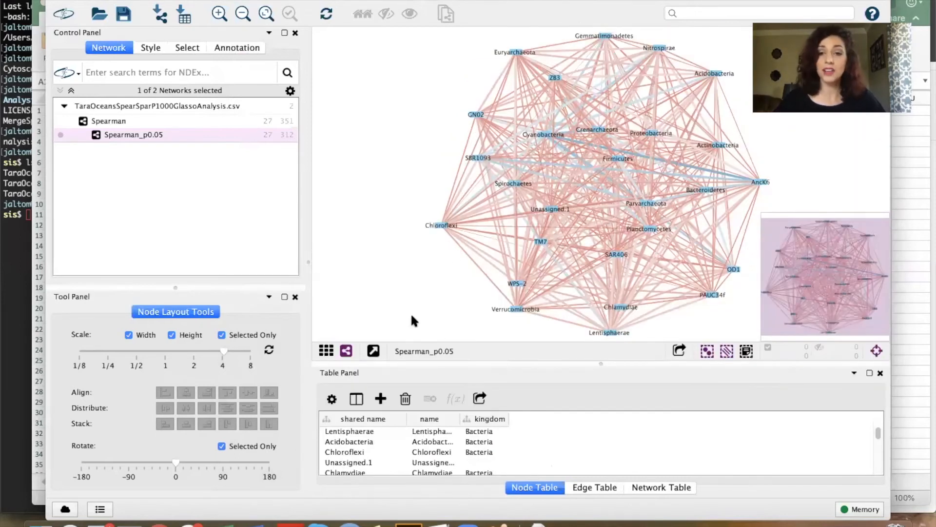
# Step: Map the node Fill Color to the kingdom column with Discrete Mapping
pyautogui.click(157, 48)
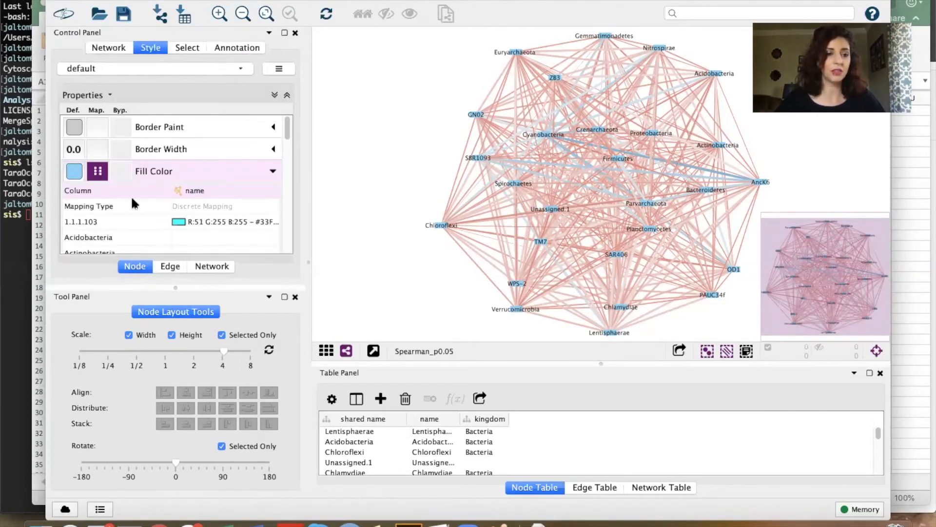
pyautogui.click(215, 190)
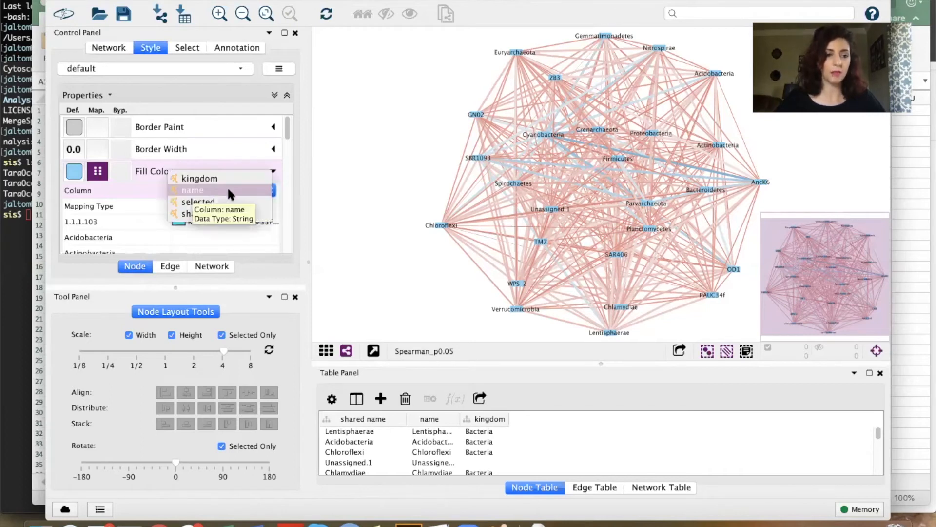
pyautogui.click(203, 178)
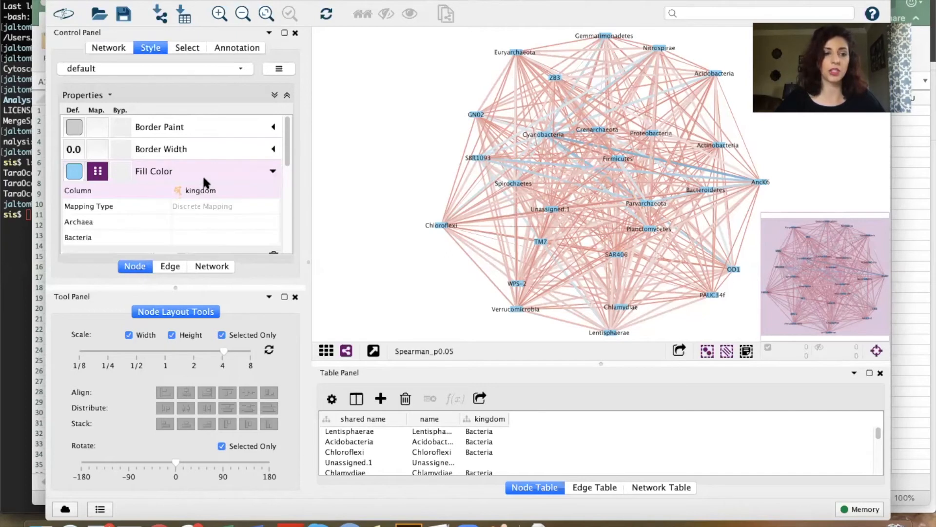
pyautogui.click(207, 207)
pyautogui.click(206, 205)
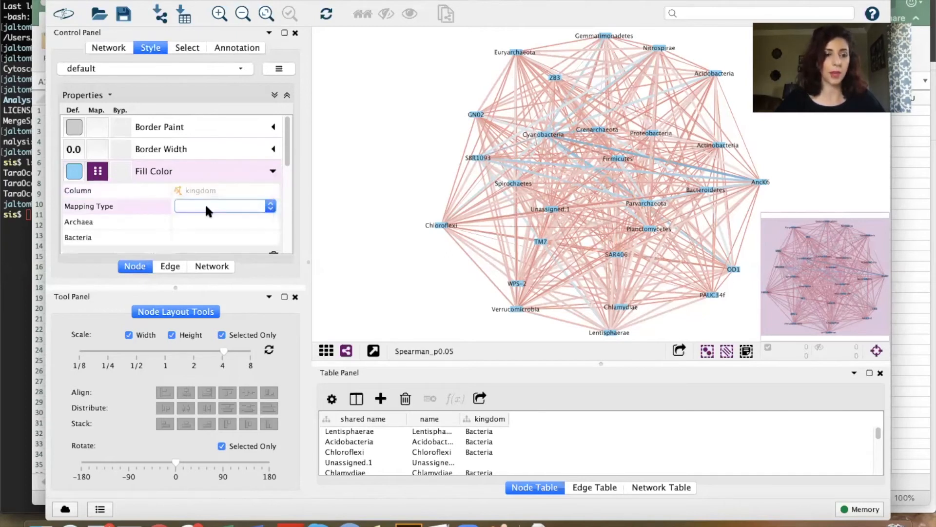
pyautogui.click(207, 205)
pyautogui.click(208, 205)
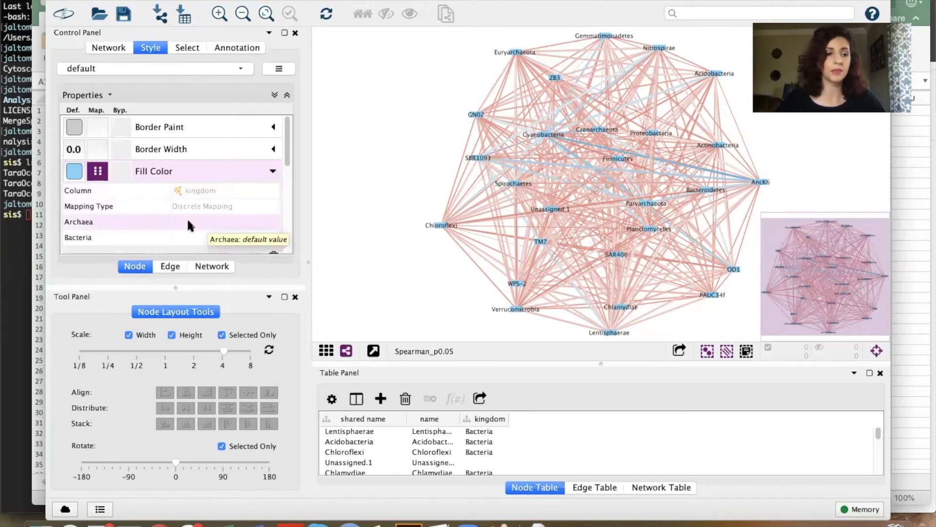
# Step: Set the fill color of Archaea nodes to teal, R:0 G:204 B:204 (#00CCCC)
pyautogui.click(215, 222)
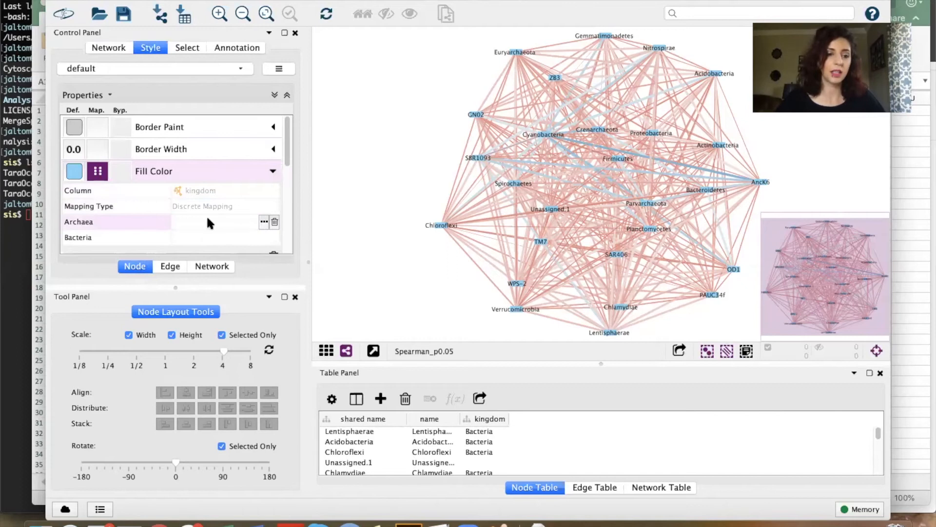
pyautogui.click(263, 221)
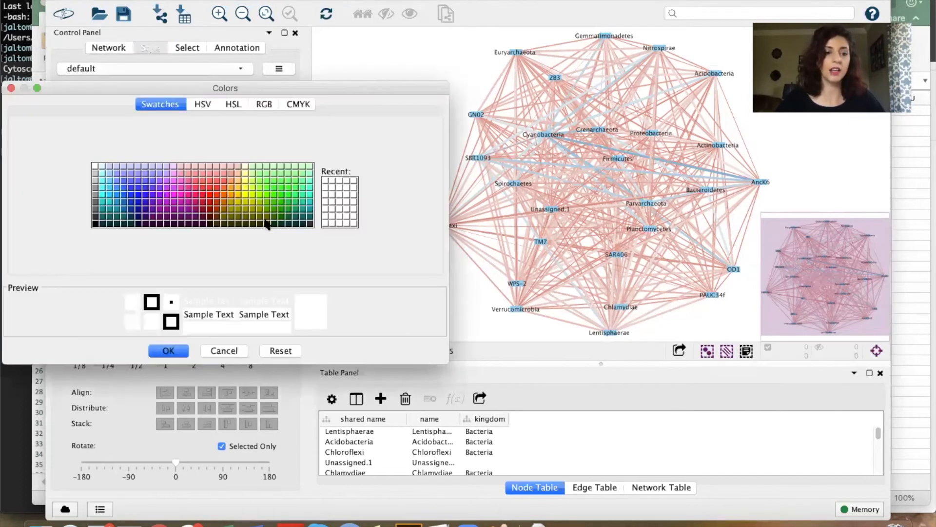
pyautogui.click(153, 181)
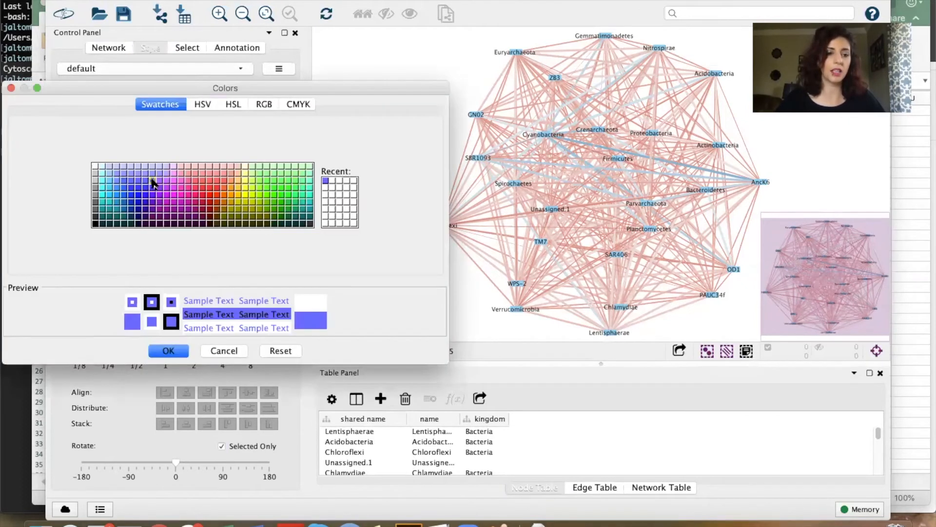
pyautogui.click(109, 201)
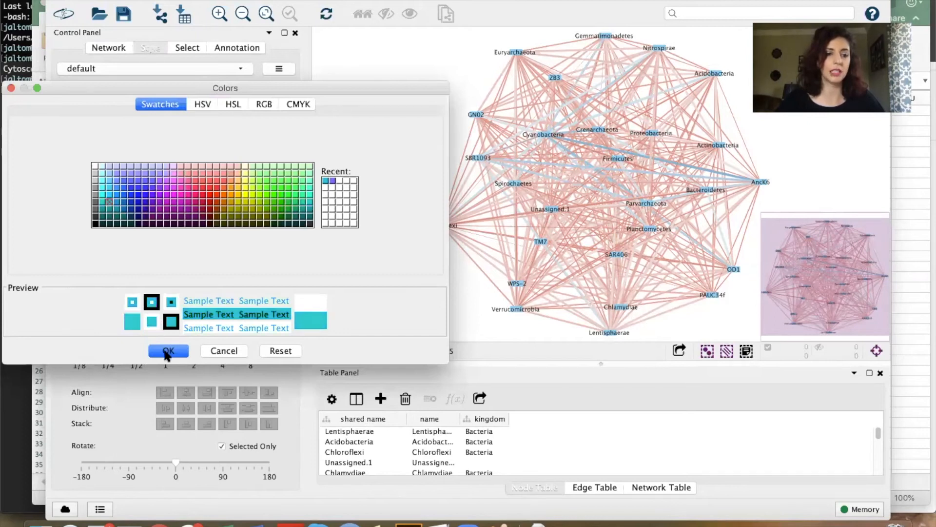
pyautogui.click(168, 351)
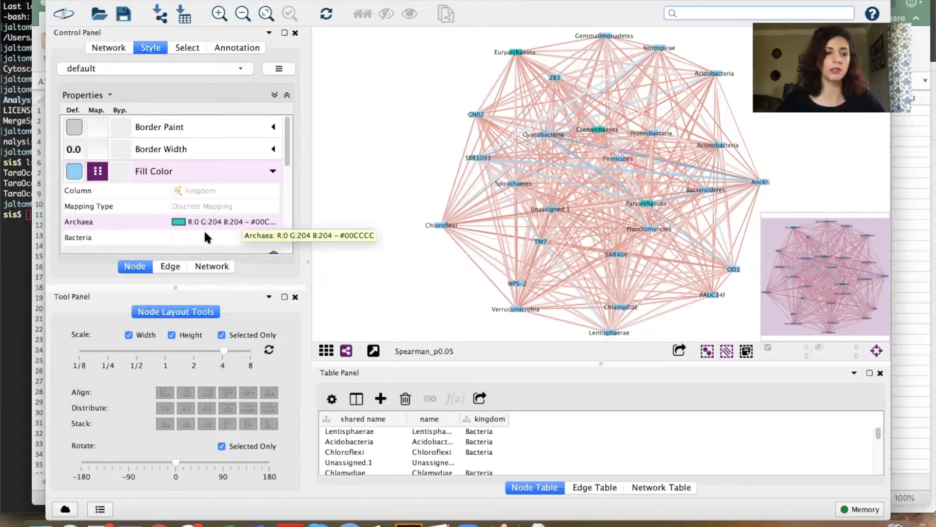
# Step: Set the fill color of Bacteria nodes to yellow, R:255 G:204 B:51
pyautogui.click(220, 237)
pyautogui.click(258, 236)
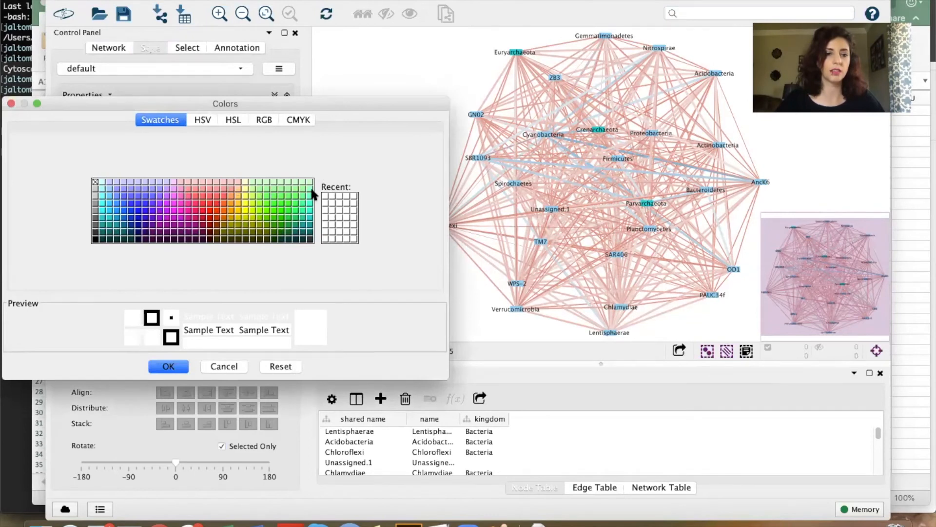
pyautogui.click(239, 203)
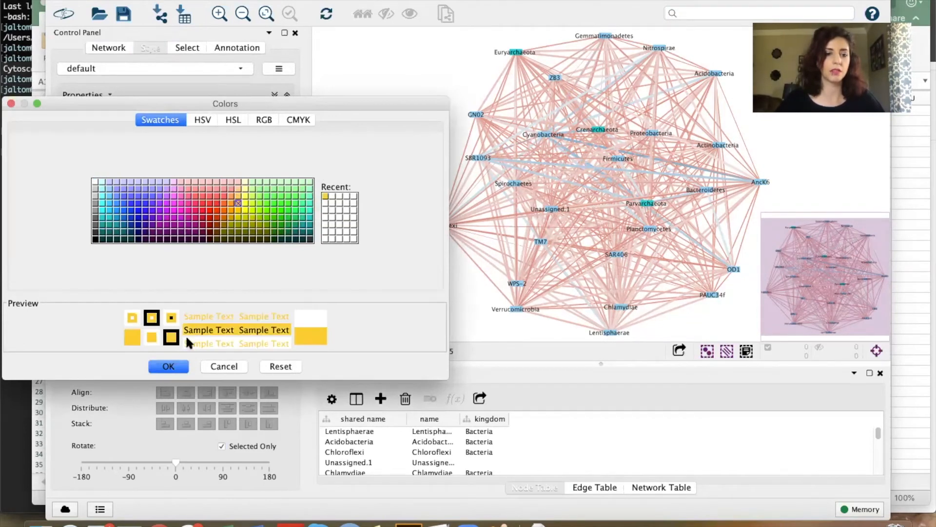
pyautogui.click(168, 366)
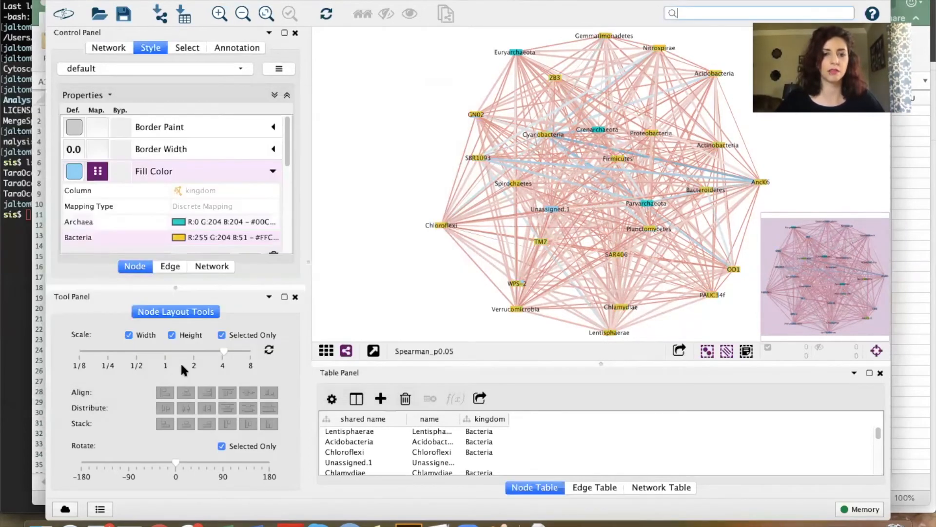
# Step: Change the Bacteria fill color to magenta, R:255 G:0 B:204, and examine the Unassigned.1 node up close
pyautogui.click(204, 237)
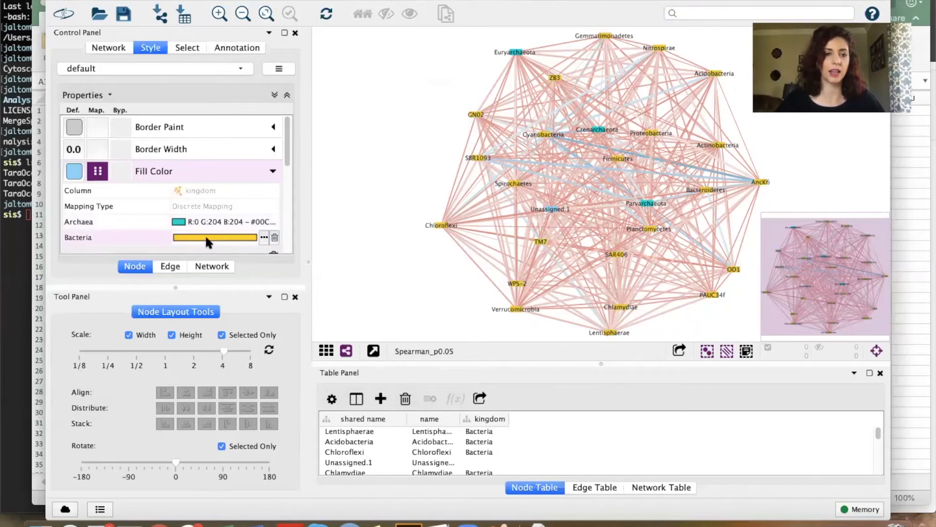
pyautogui.click(263, 238)
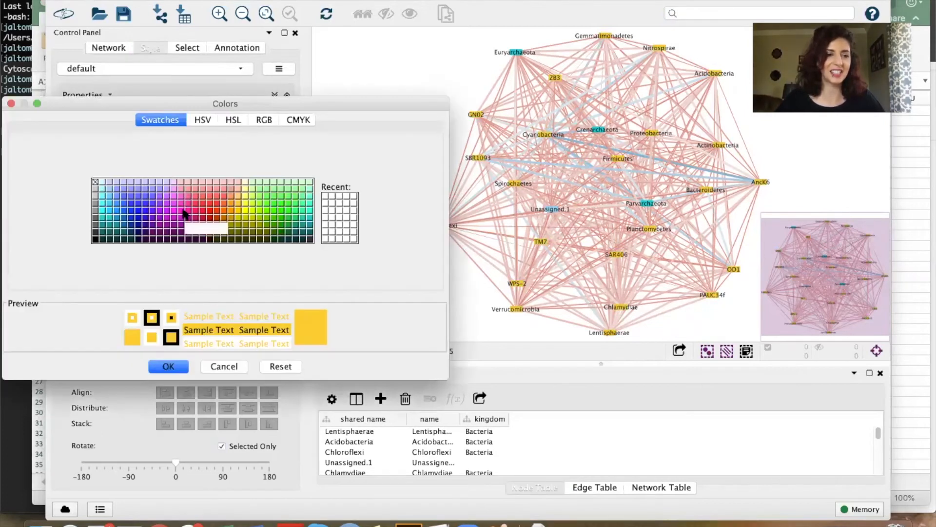
pyautogui.click(182, 213)
pyautogui.click(181, 366)
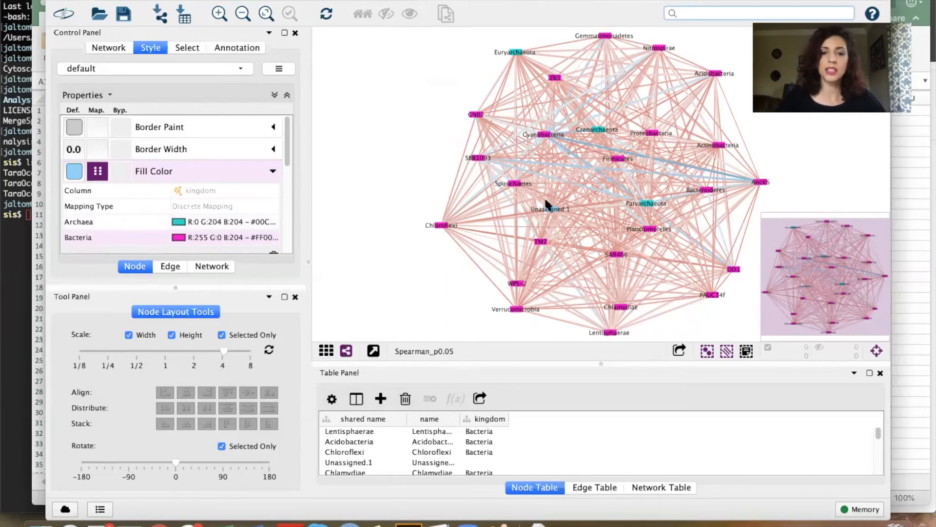
pyautogui.scroll(10, 538, 208)
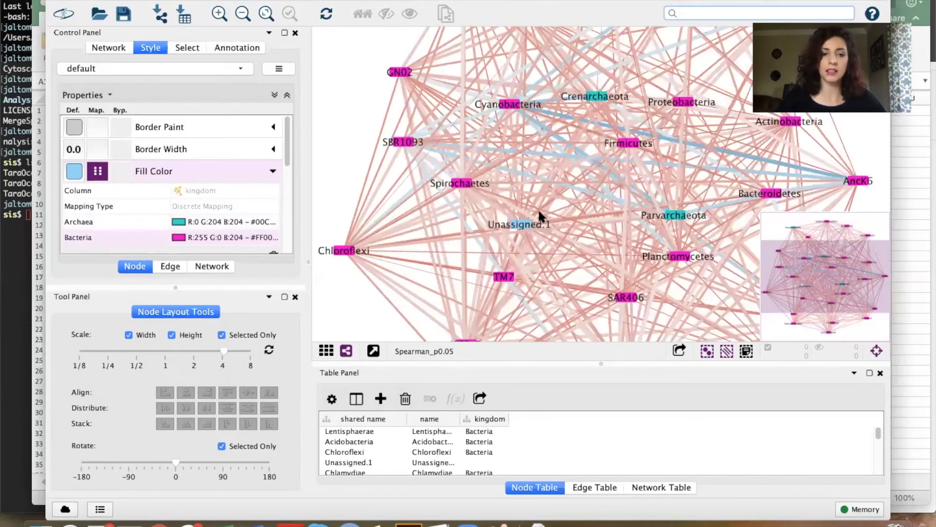
pyautogui.moveTo(565, 182); pyautogui.dragTo(626, 121)
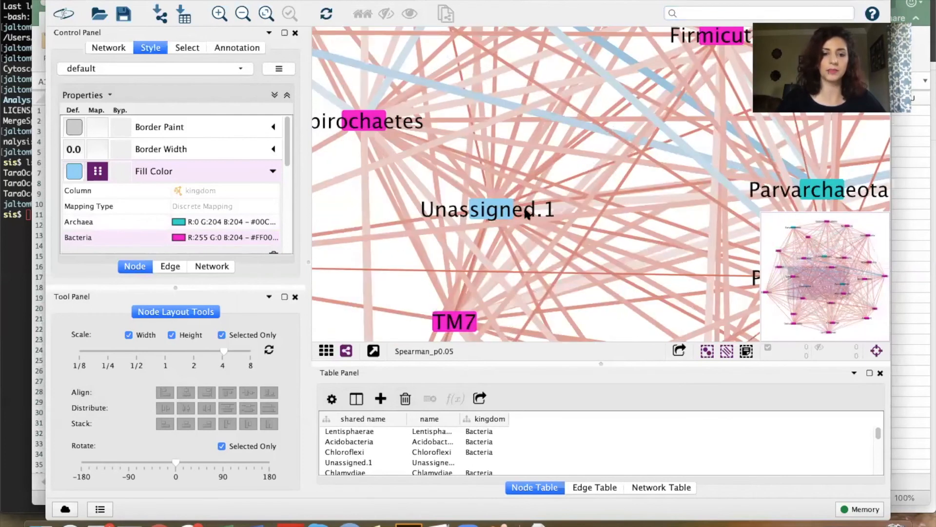
pyautogui.scroll(-10, 566, 169)
pyautogui.scroll(3, 565, 168)
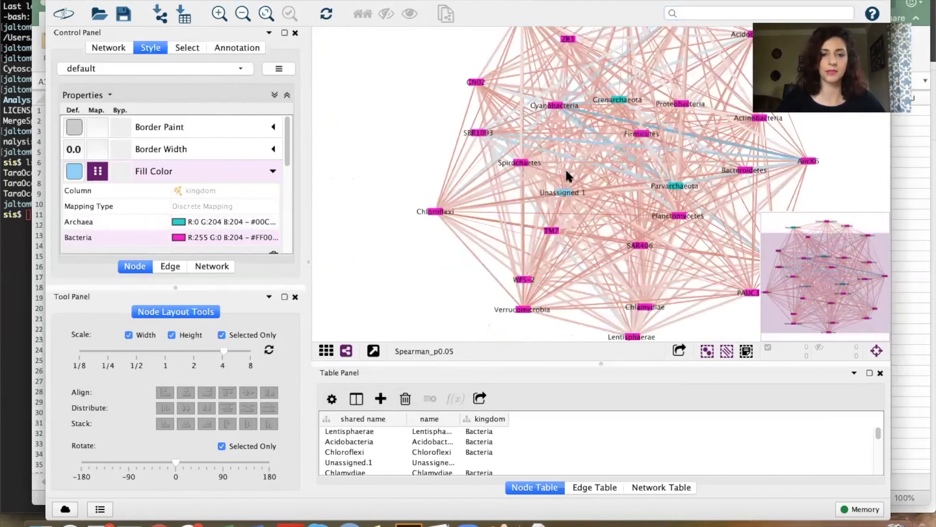
pyautogui.scroll(-5, 408, 168)
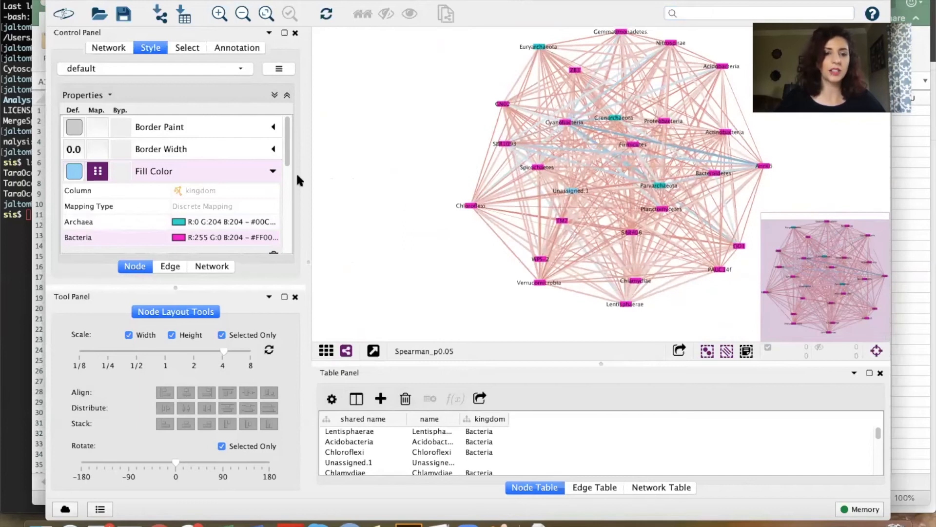
# Step: Collapse the Fill Color settings and choose kingdom as the column for the node Border Paint mapping
pyautogui.click(274, 172)
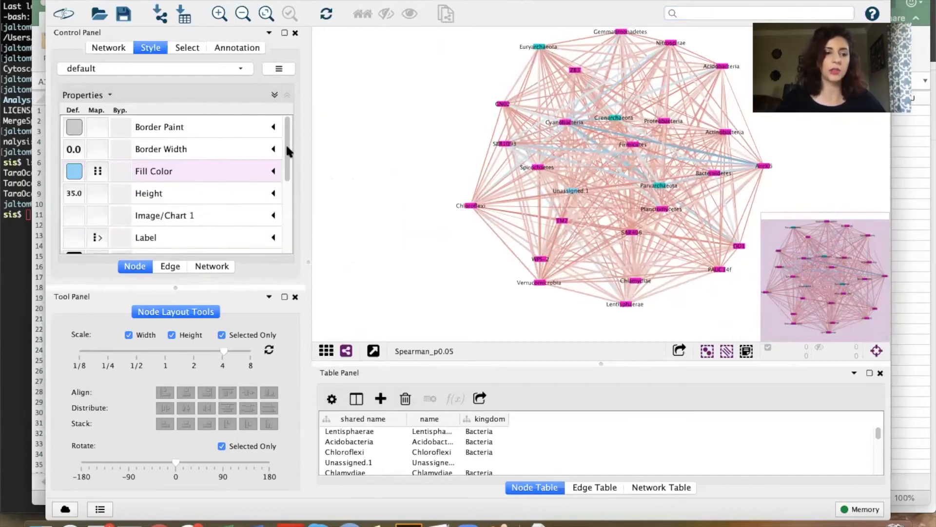
pyautogui.scroll(-3, 286, 143)
pyautogui.scroll(2, 287, 146)
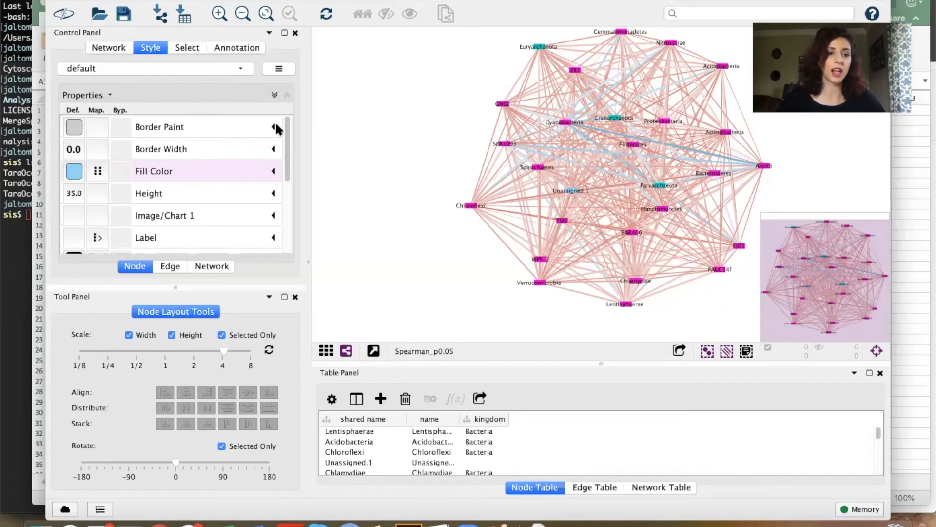
pyautogui.click(274, 127)
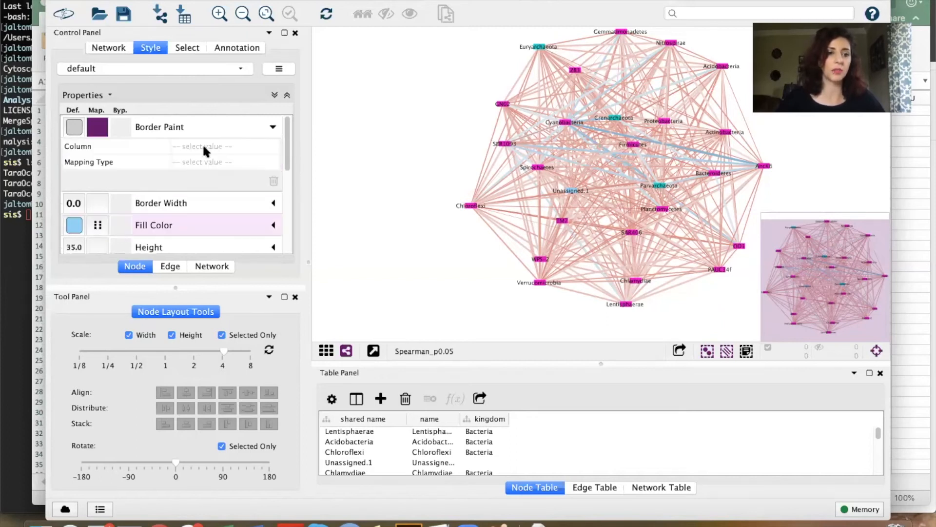
pyautogui.click(203, 147)
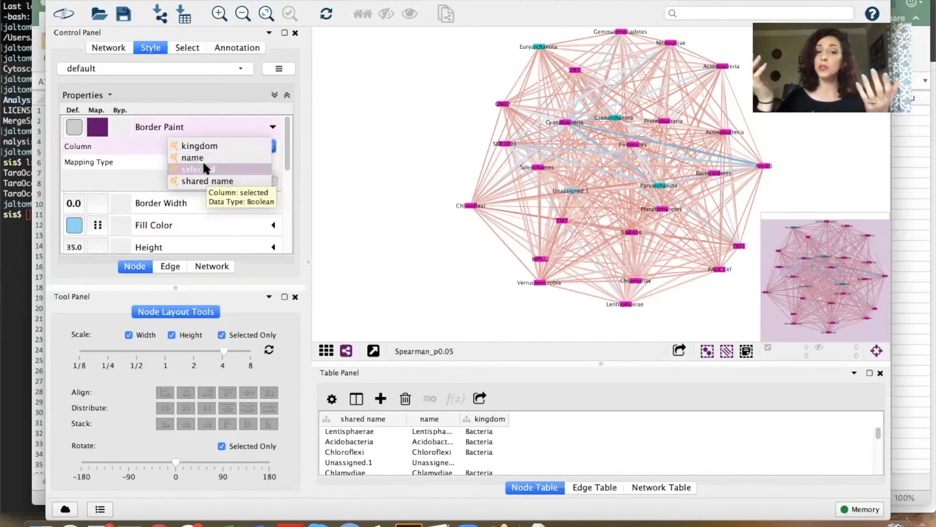
pyautogui.click(283, 129)
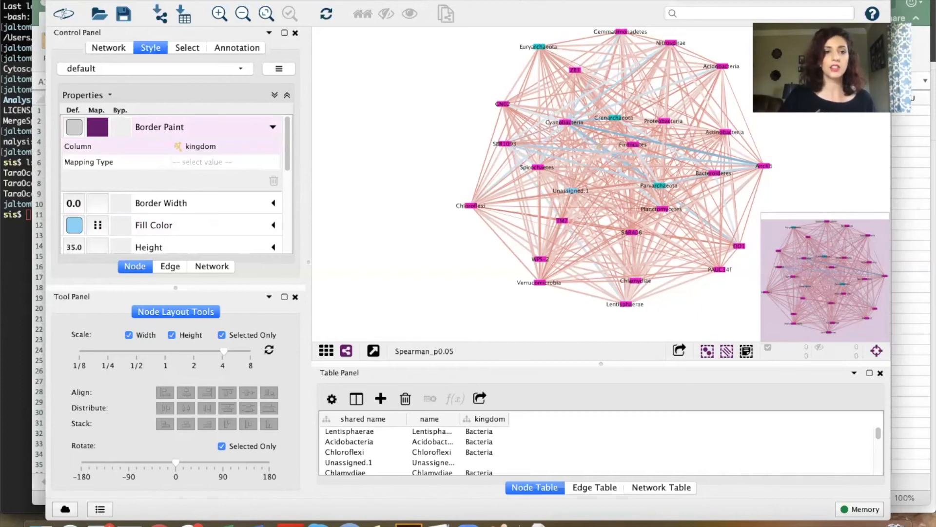
# Step: Run NetworkAnalyzer on the Spearman_p0.05 network, treating it as undirected
pyautogui.click(302, 0)
pyautogui.moveTo(307, 0)
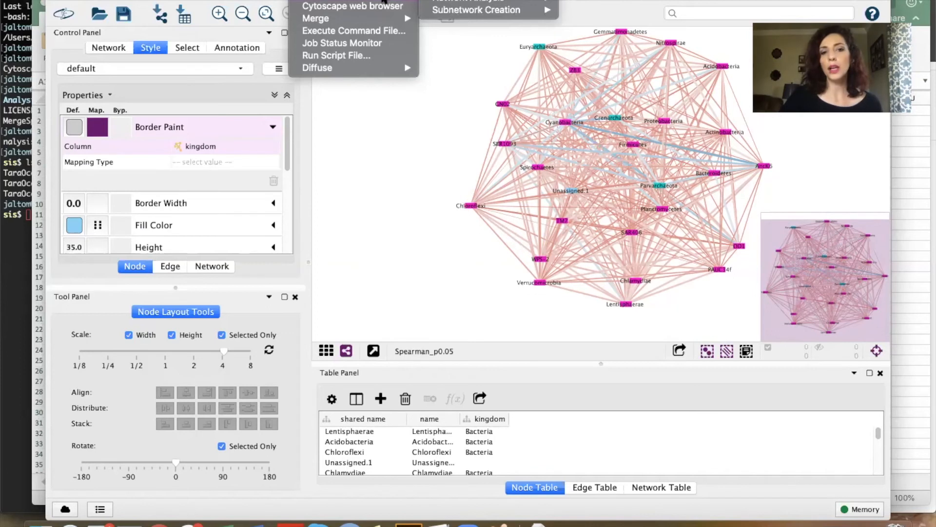
pyautogui.moveTo(450, 2)
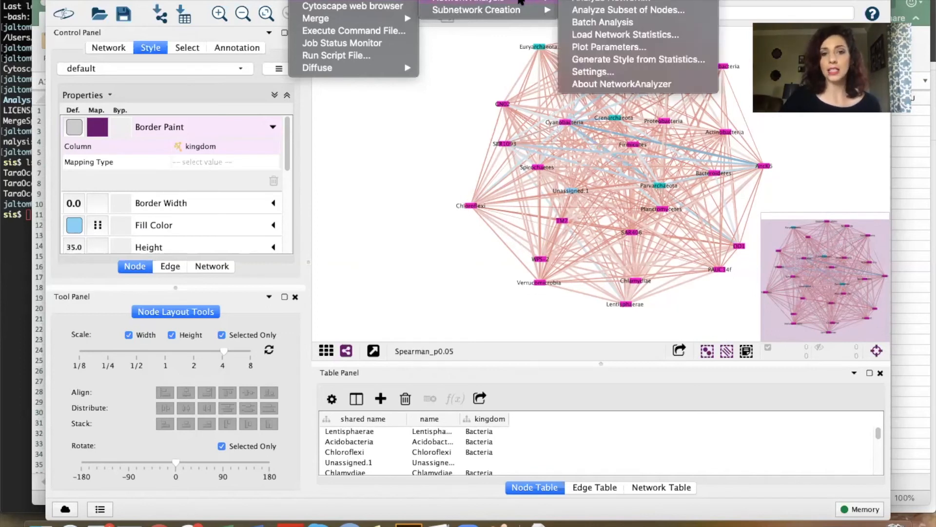
pyautogui.click(569, 1)
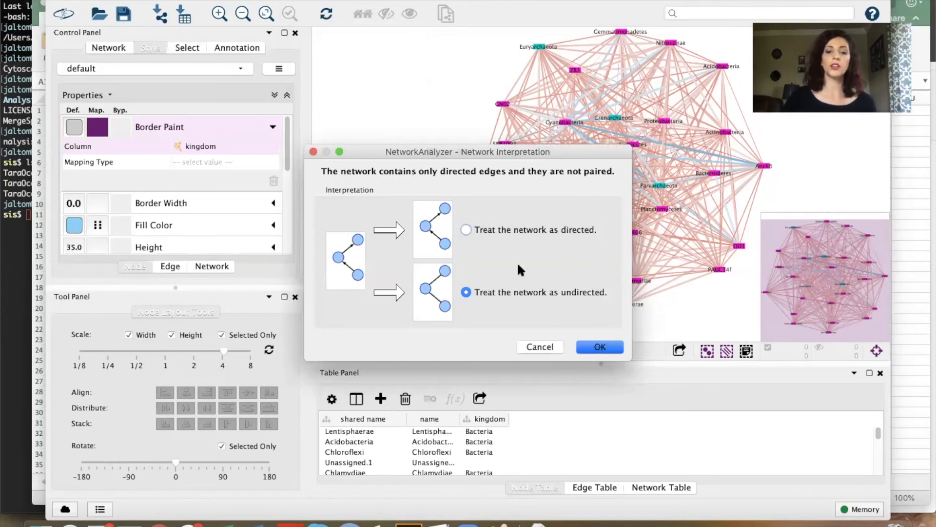
pyautogui.click(598, 347)
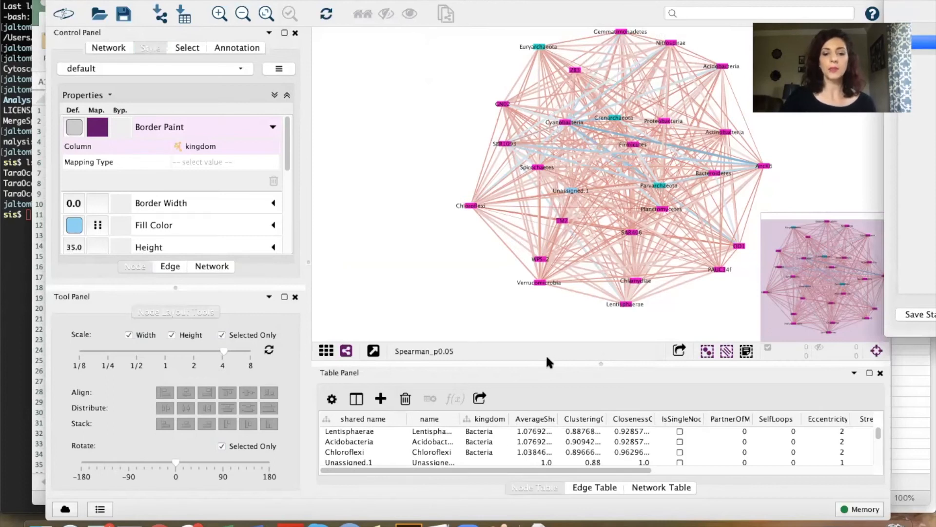
# Step: Enlarge the node table to examine the computed network statistics columns, then restore the network view's height
pyautogui.moveTo(548, 362); pyautogui.dragTo(548, 228)
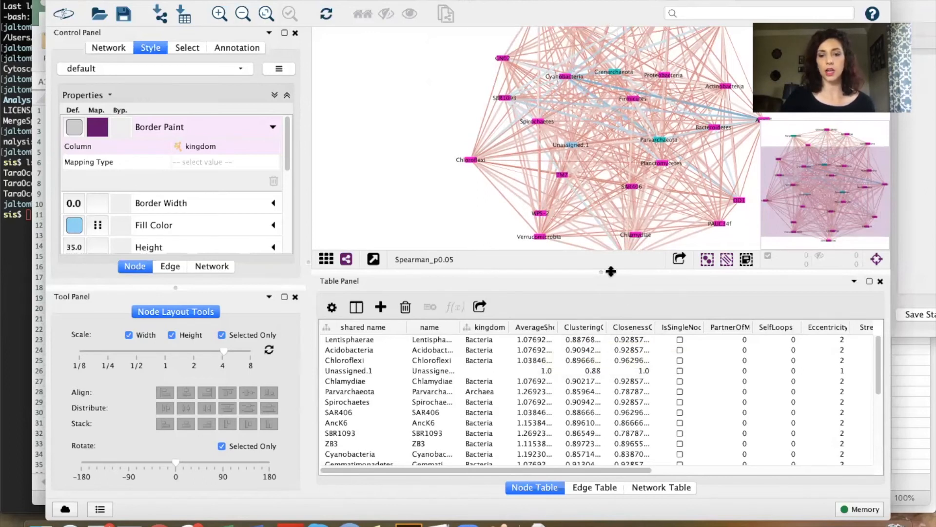
pyautogui.moveTo(616, 471); pyautogui.dragTo(790, 468)
pyautogui.moveTo(644, 467); pyautogui.dragTo(546, 471)
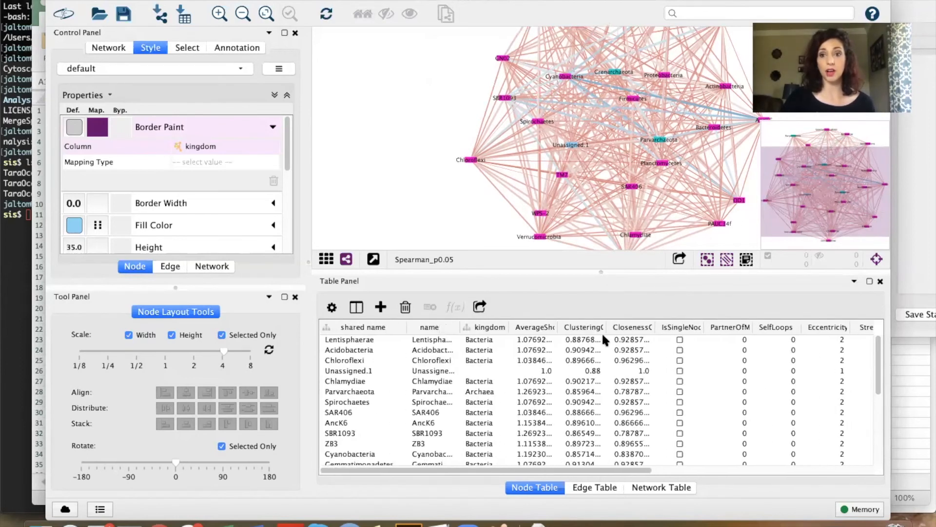
pyautogui.moveTo(602, 272); pyautogui.dragTo(580, 361)
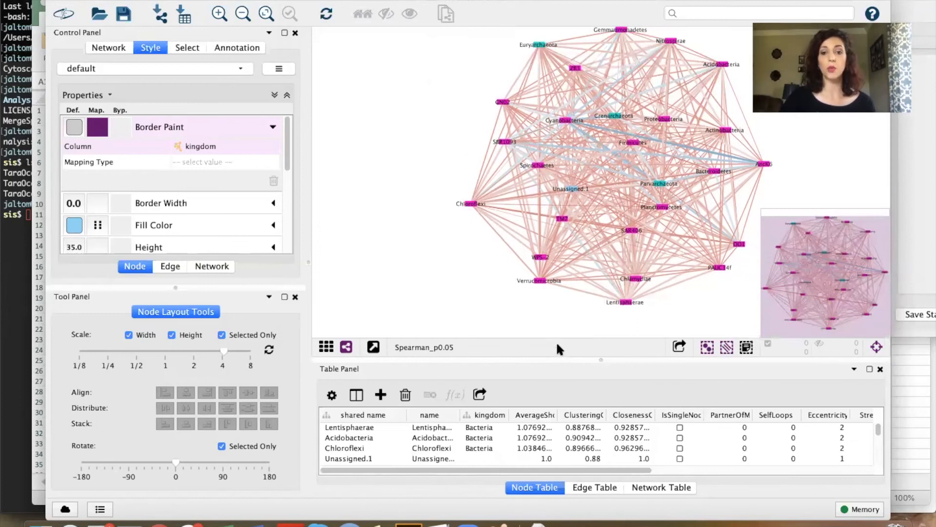
pyautogui.moveTo(469, 259); pyautogui.dragTo(459, 278)
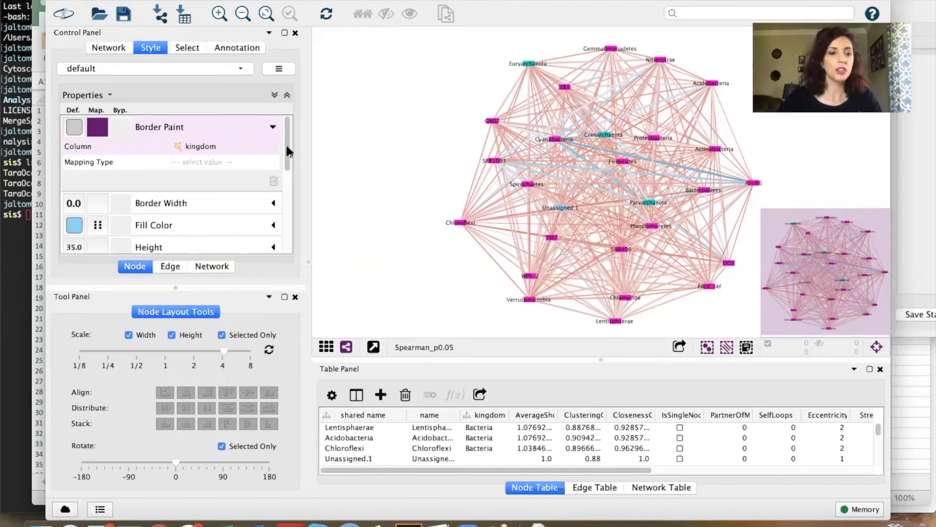
# Step: Lock node width and height together in the node style so that the Size property is enabled
pyautogui.scroll(-3, 286, 162)
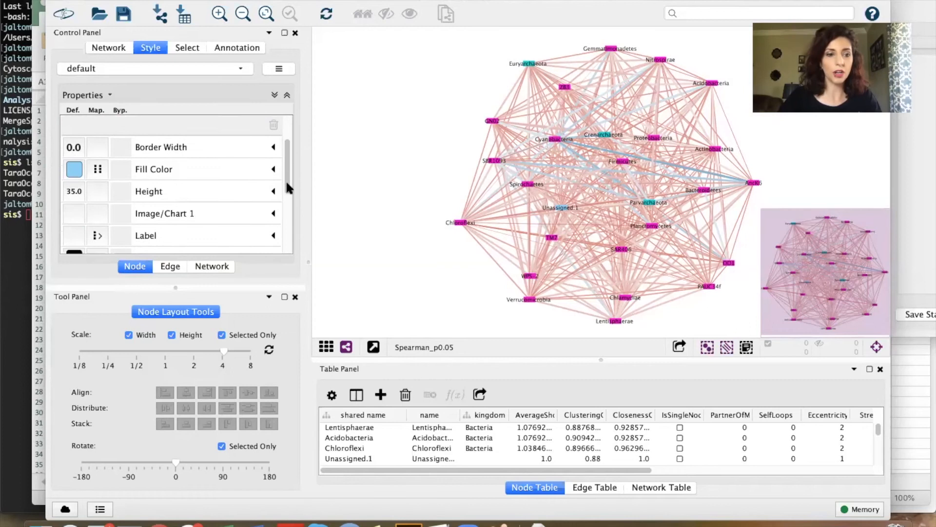
pyautogui.scroll(-5, 287, 185)
pyautogui.scroll(-1, 288, 224)
pyautogui.scroll(-3, 287, 230)
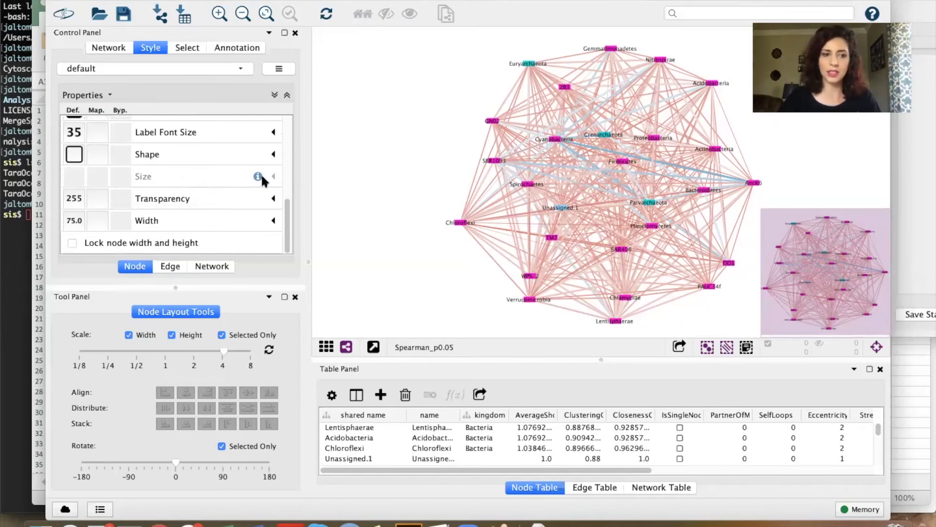
pyautogui.moveTo(262, 177)
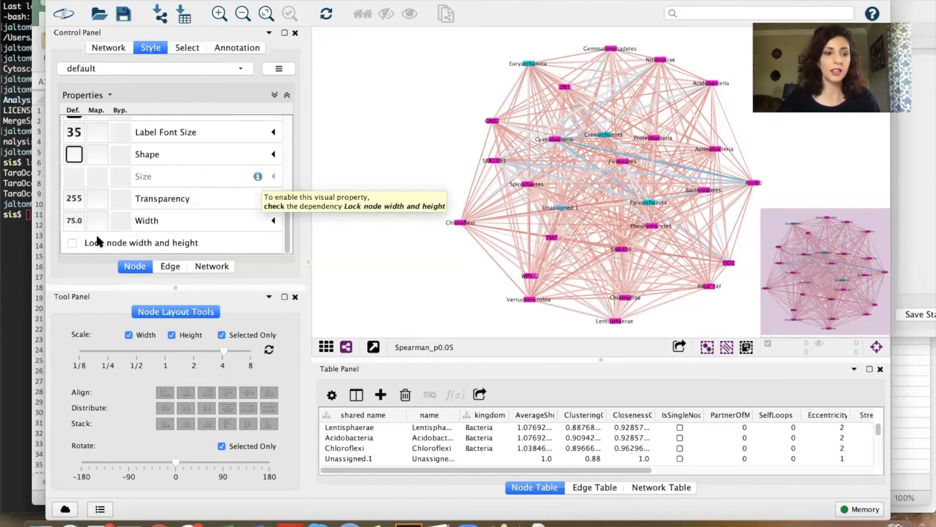
pyautogui.click(71, 243)
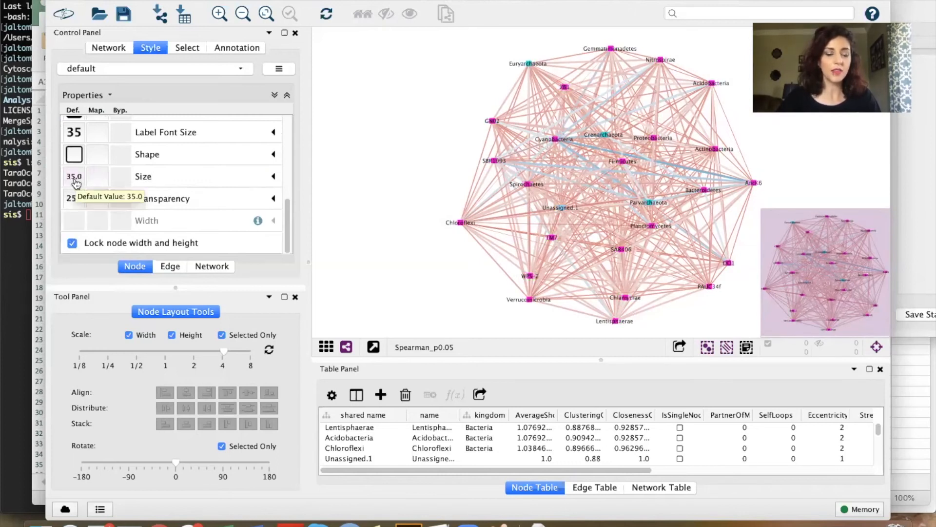
# Step: Map node Size to the Degree column using Continuous Mapping
pyautogui.click(272, 178)
pyautogui.click(208, 194)
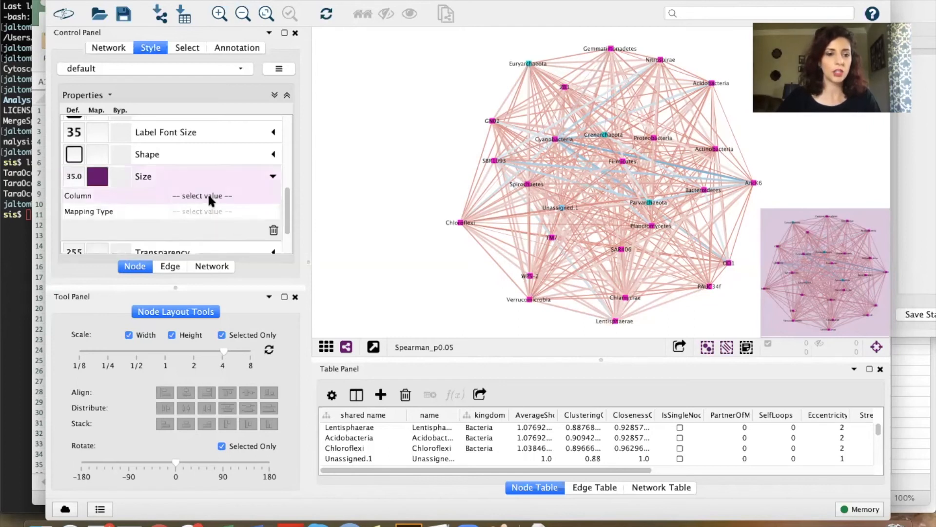
pyautogui.click(208, 193)
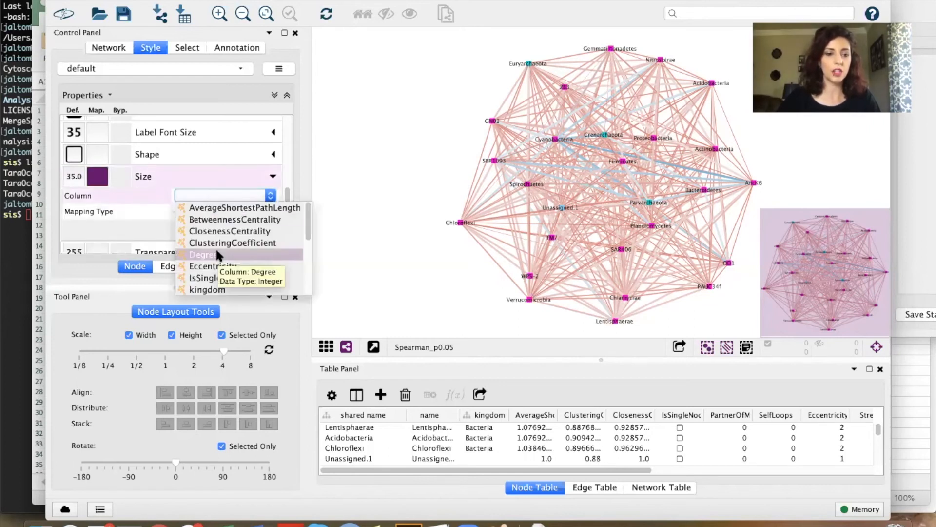
pyautogui.click(244, 252)
pyautogui.click(204, 211)
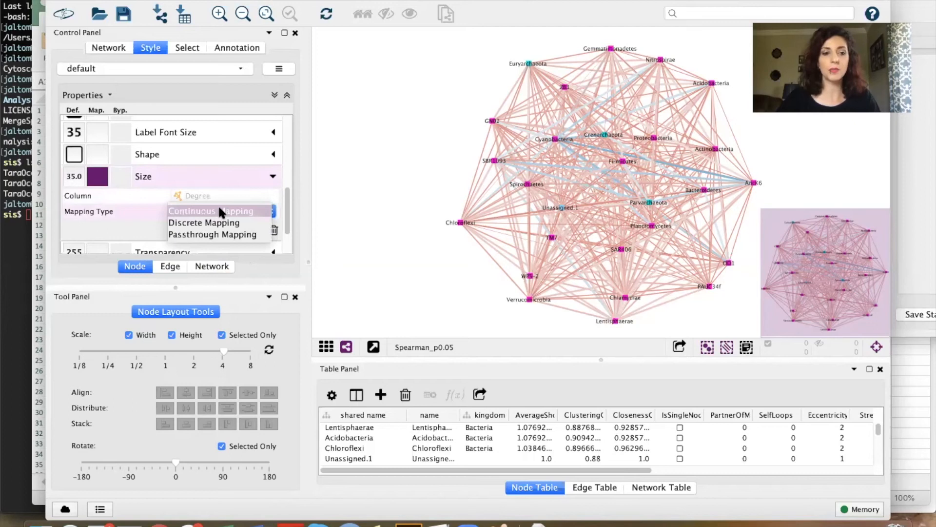
pyautogui.click(219, 209)
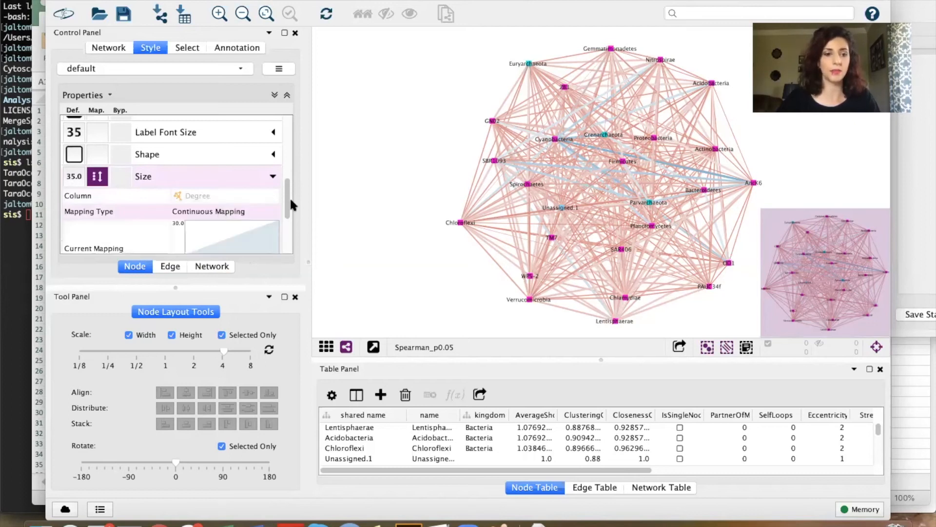
# Step: Set the continuous node size mapping to run from about 22.3 at degree 18 to about 216.4 at degree 26
pyautogui.scroll(-3, 285, 215)
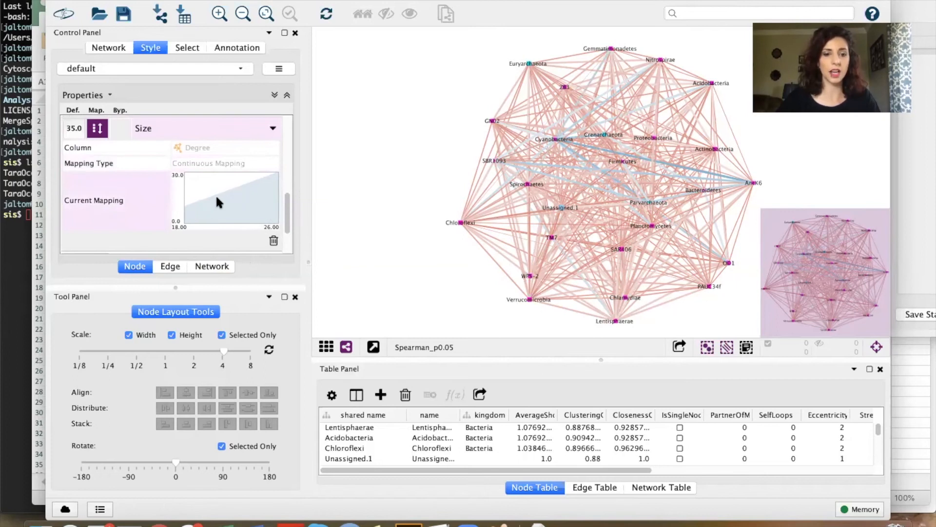
pyautogui.click(230, 193)
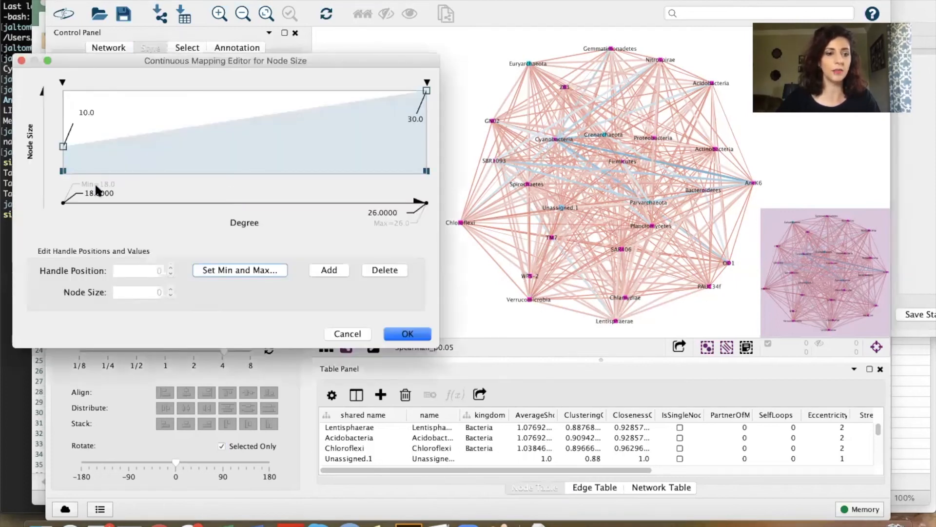
pyautogui.click(219, 268)
pyautogui.click(275, 215)
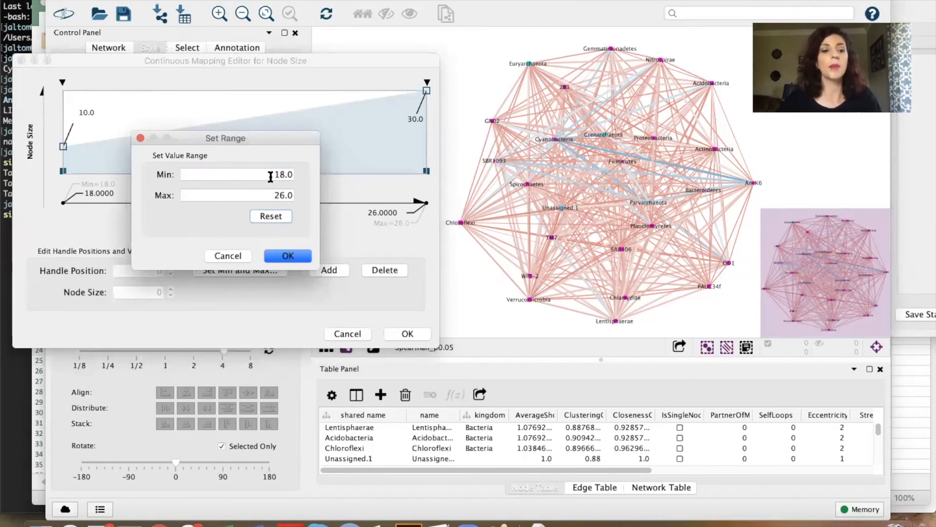
pyautogui.click(288, 256)
pyautogui.moveTo(62, 146); pyautogui.dragTo(62, 111)
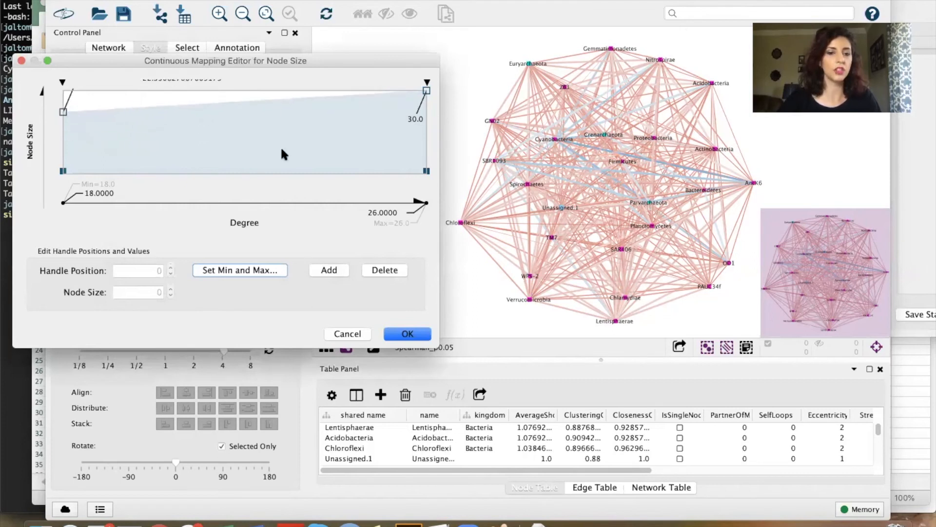
pyautogui.moveTo(427, 91); pyautogui.dragTo(426, 113)
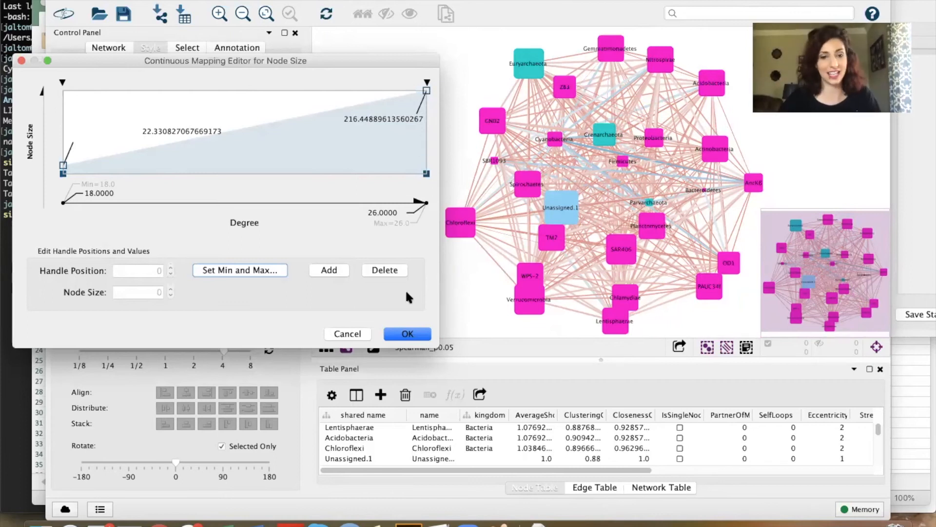
pyautogui.click(406, 333)
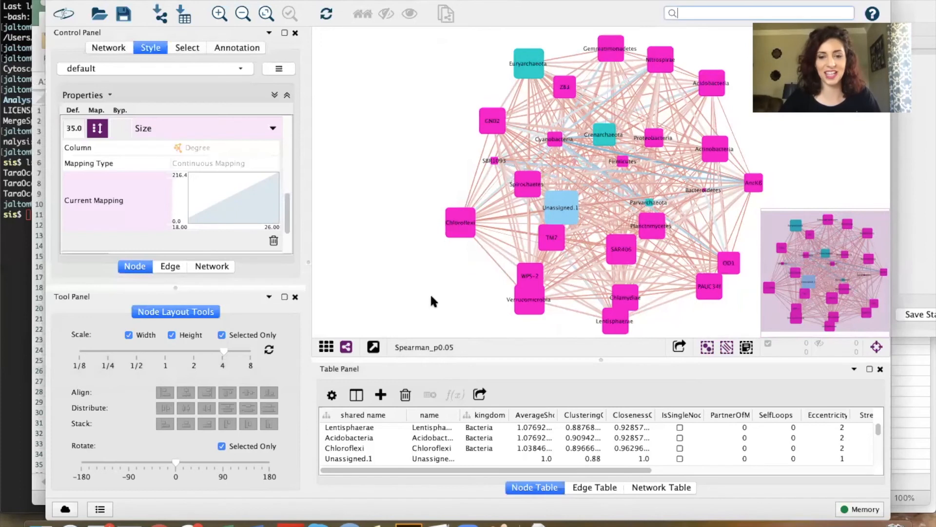
pyautogui.moveTo(467, 302); pyautogui.dragTo(451, 299)
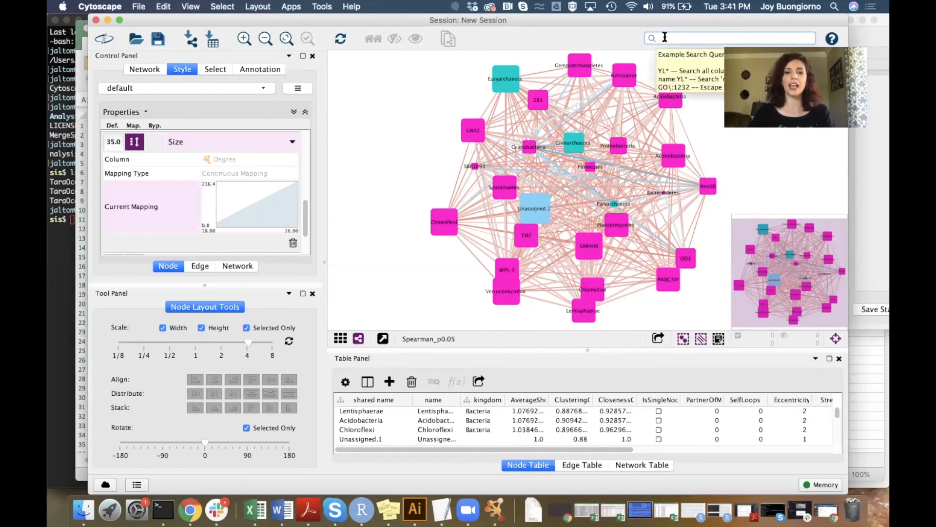
# Step: Search the network for Cyanobacteria and select that node's first neighbors (undirected)
pyautogui.write('yanobacteria')
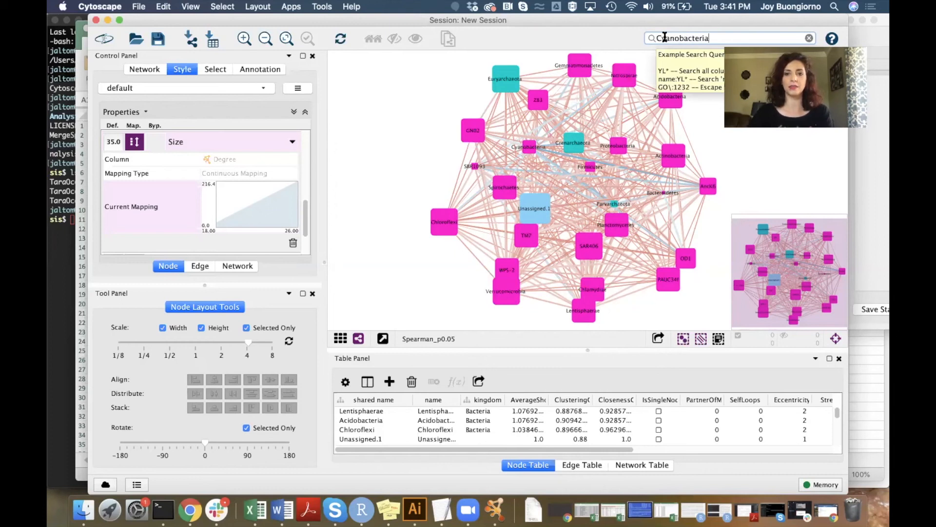
pyautogui.press('Return')
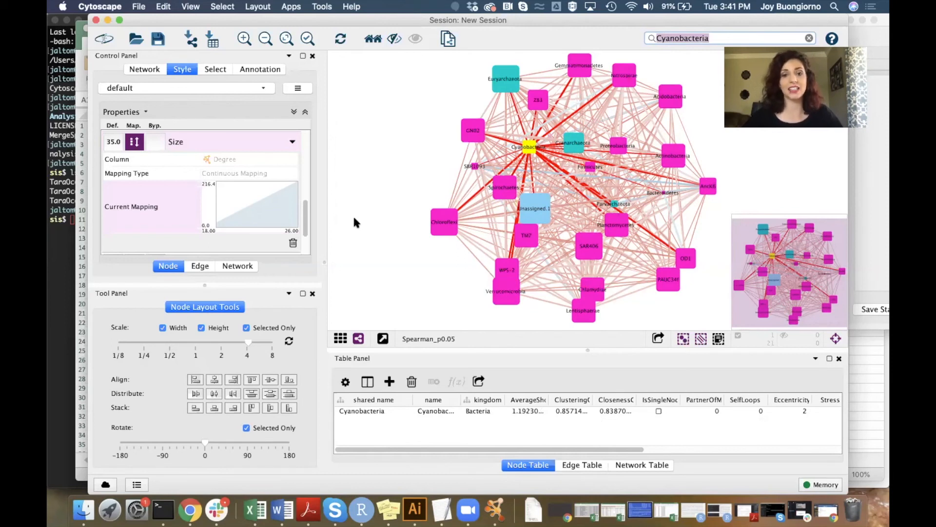
pyautogui.rightClick(527, 153)
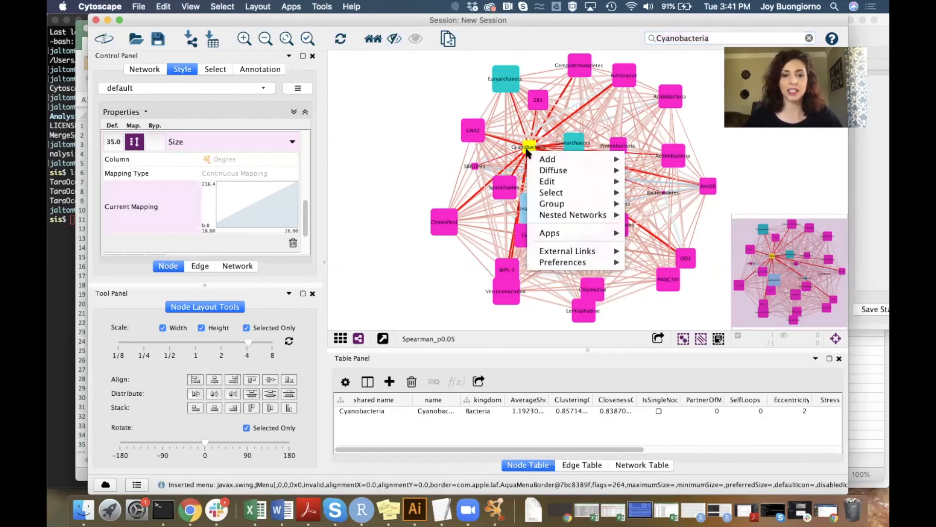
pyautogui.moveTo(556, 194)
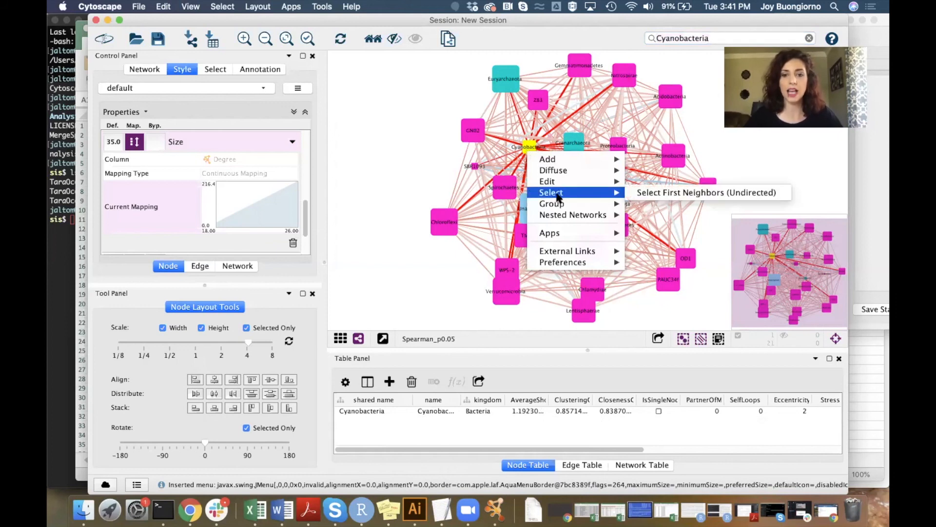
pyautogui.click(640, 193)
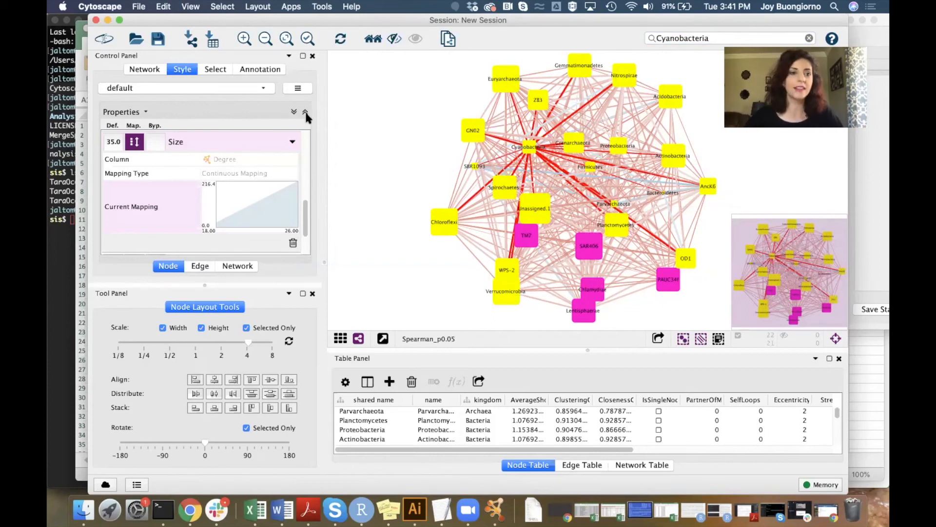
# Step: Create a new network from the selected nodes and selected edges
pyautogui.click(139, 6)
pyautogui.moveTo(170, 86)
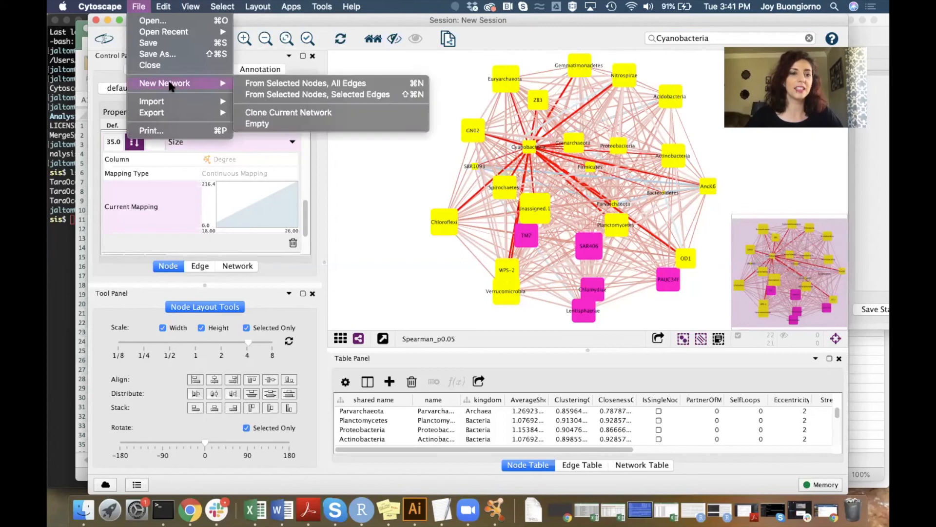
pyautogui.click(259, 93)
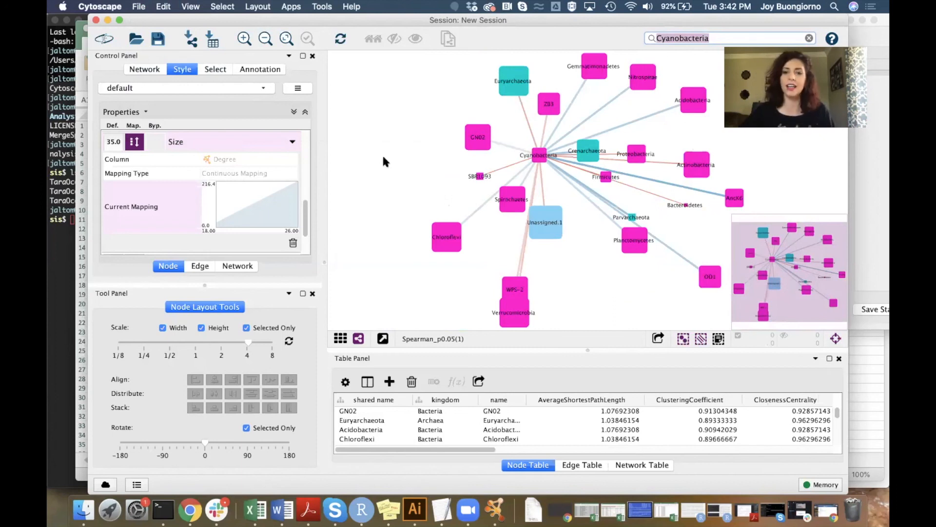
# Step: Replace the search term with SBR* and search the new Cyanobacteria subnetwork for it
pyautogui.click(715, 38)
pyautogui.press('BackSpace')
pyautogui.press('BackSpace')
pyautogui.press('BackSpace')
pyautogui.press('BackSpace')
pyautogui.press('BackSpace')
pyautogui.press('BackSpace')
pyautogui.press('BackSpace')
pyautogui.press('BackSpace')
pyautogui.press('BackSpace')
pyautogui.press('BackSpace')
pyautogui.press('BackSpace')
pyautogui.press('BackSpace')
pyautogui.press('BackSpace')
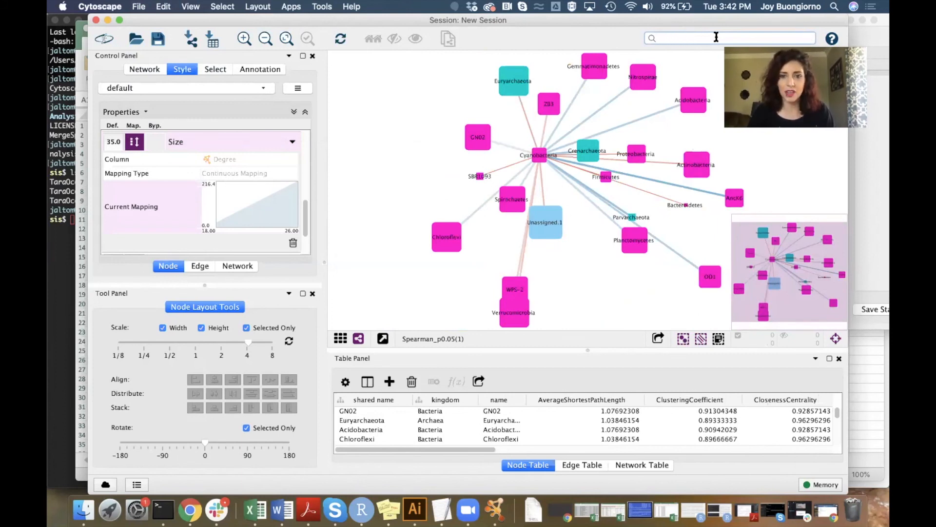
pyautogui.write('S')
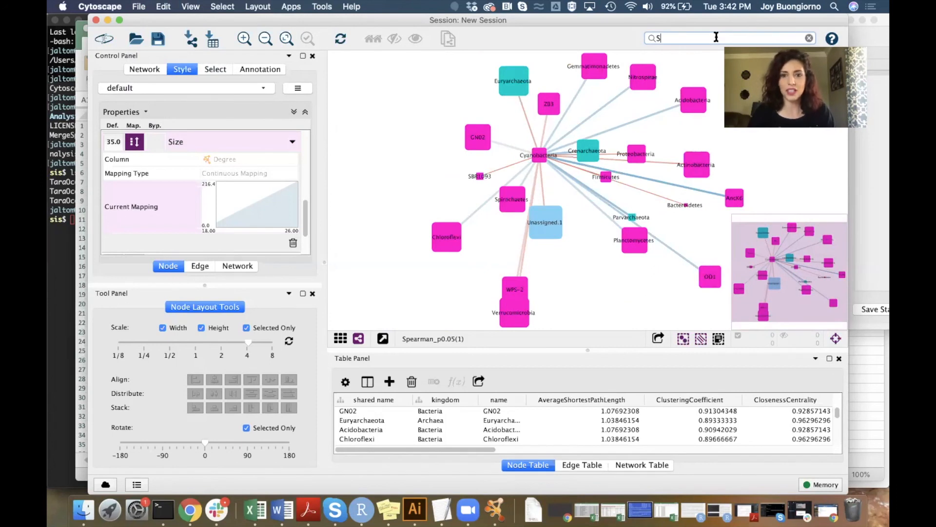
pyautogui.write('BR*')
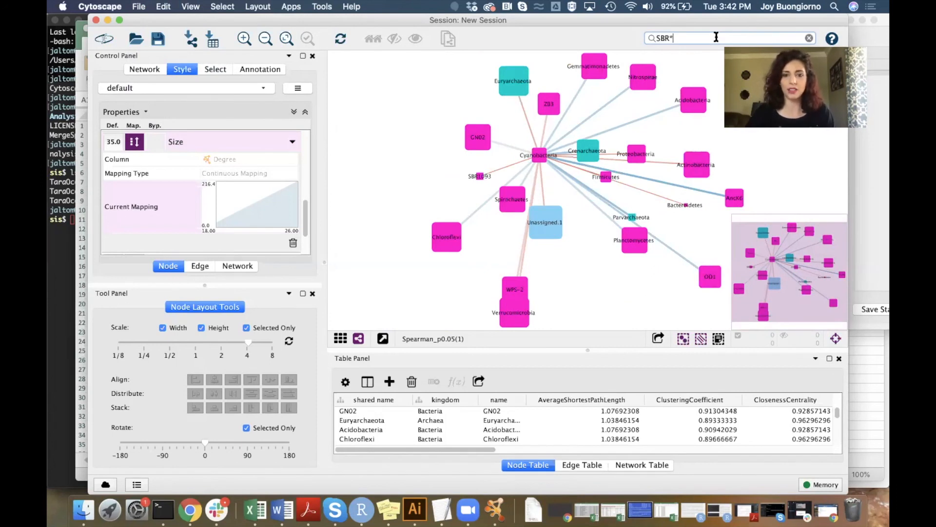
pyautogui.press('Return')
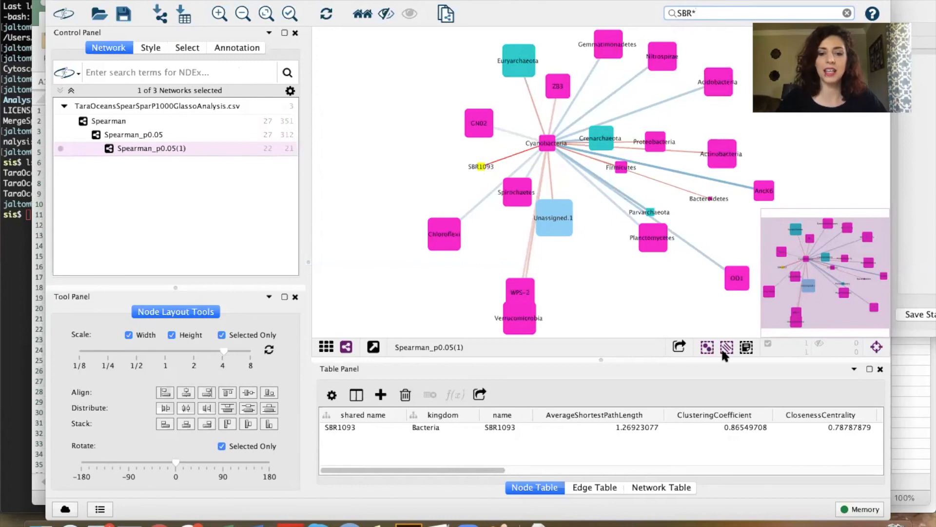
# Step: Start exporting the Cyanobacteria subnetwork as an image and set the file format to JPEG
pyautogui.click(678, 346)
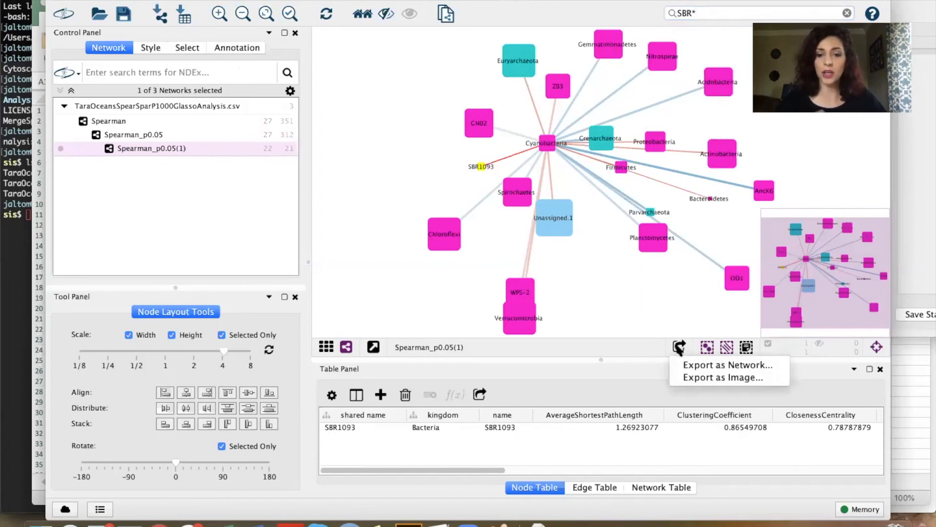
pyautogui.click(695, 378)
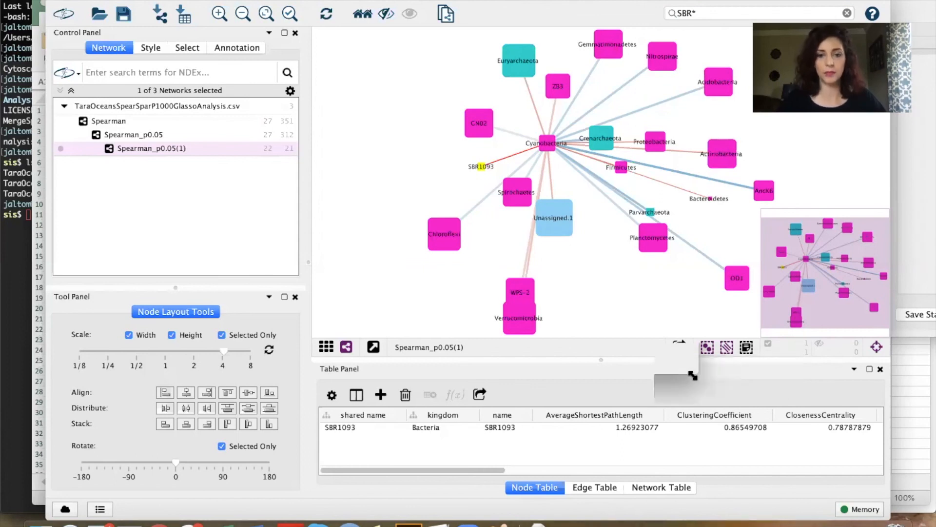
pyautogui.click(442, 162)
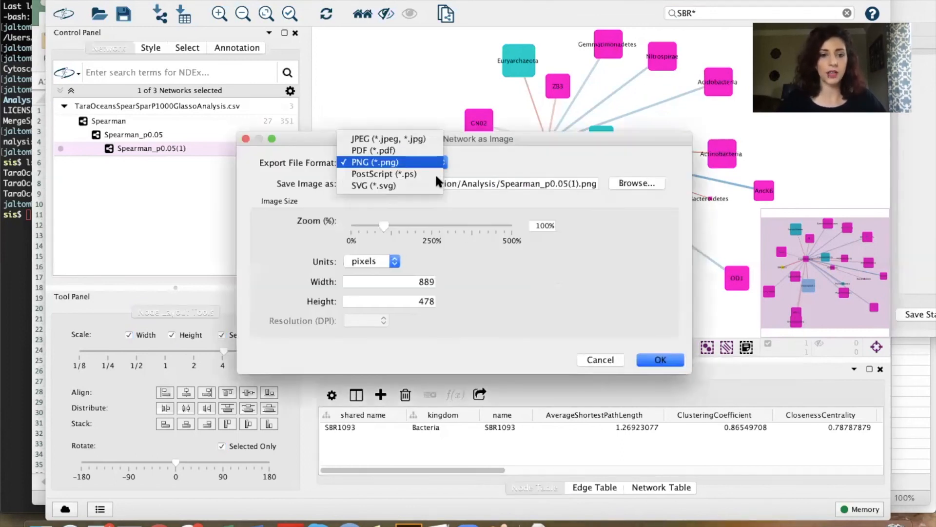
pyautogui.click(380, 132)
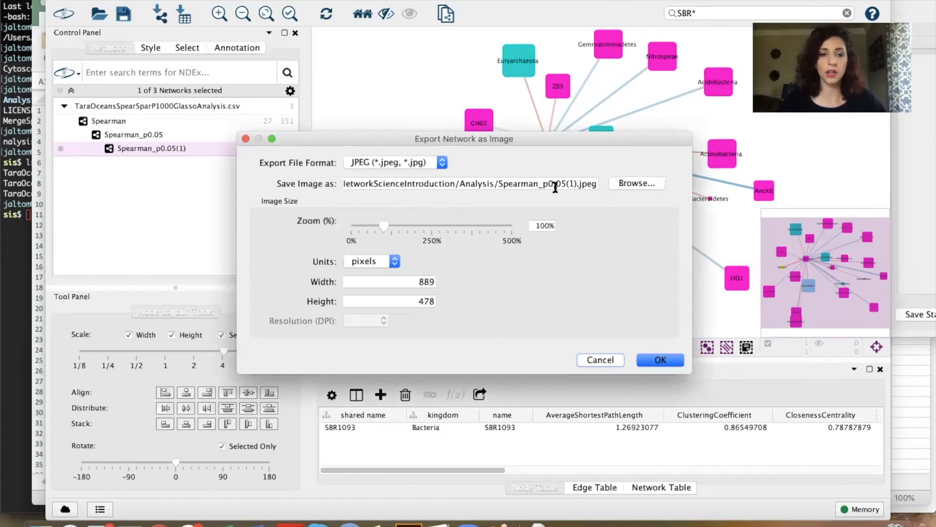
# Step: Rename the image file in the Analysis folder as Spearman_p0.05_cyano, keeping the .jpeg extension
pyautogui.click(576, 183)
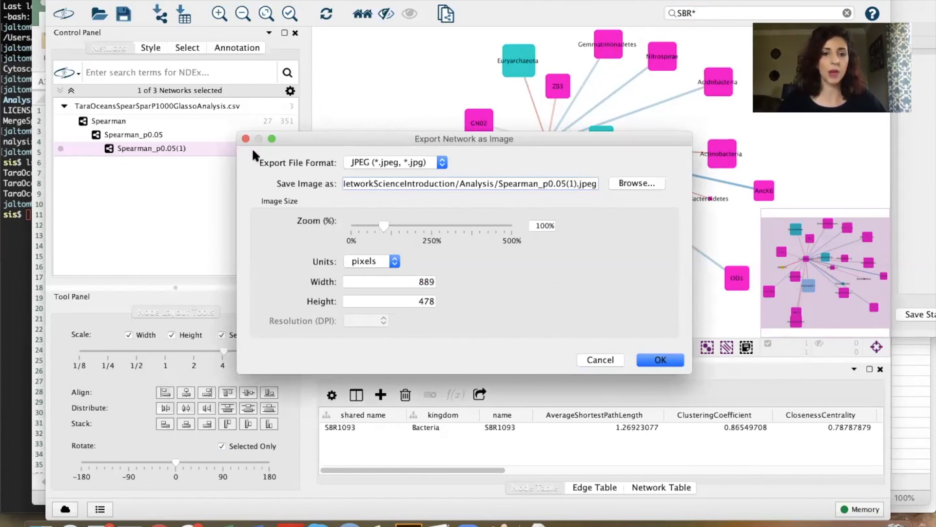
pyautogui.press('BackSpace')
pyautogui.press('BackSpace')
pyautogui.press('BackSpace')
pyautogui.write('_')
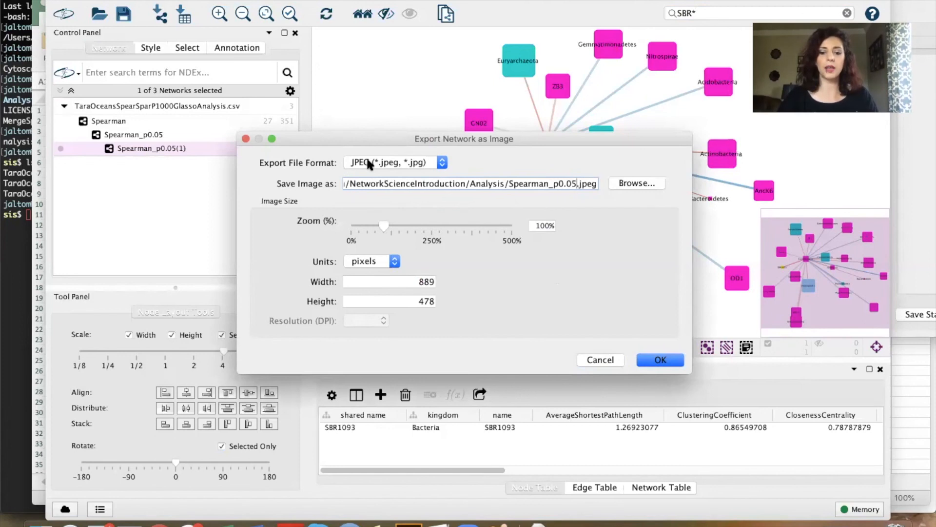
pyautogui.write('cya')
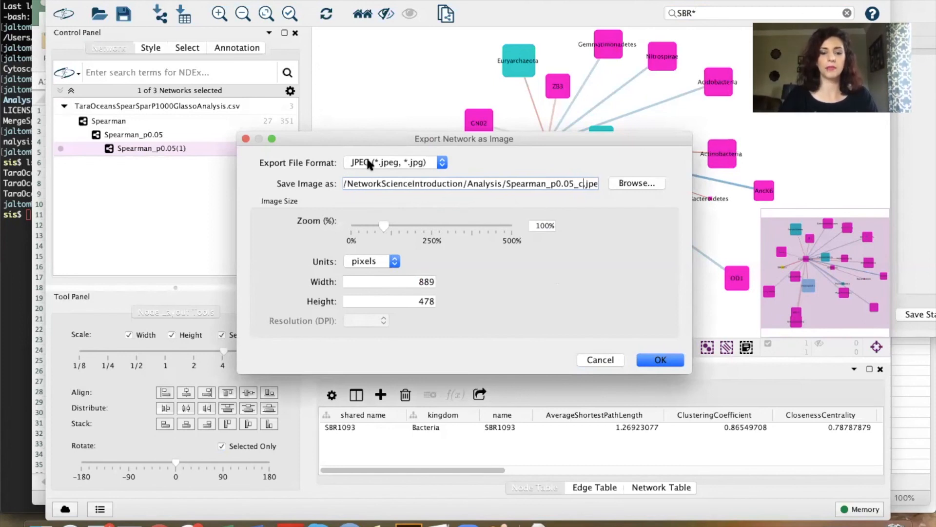
pyautogui.write('no')
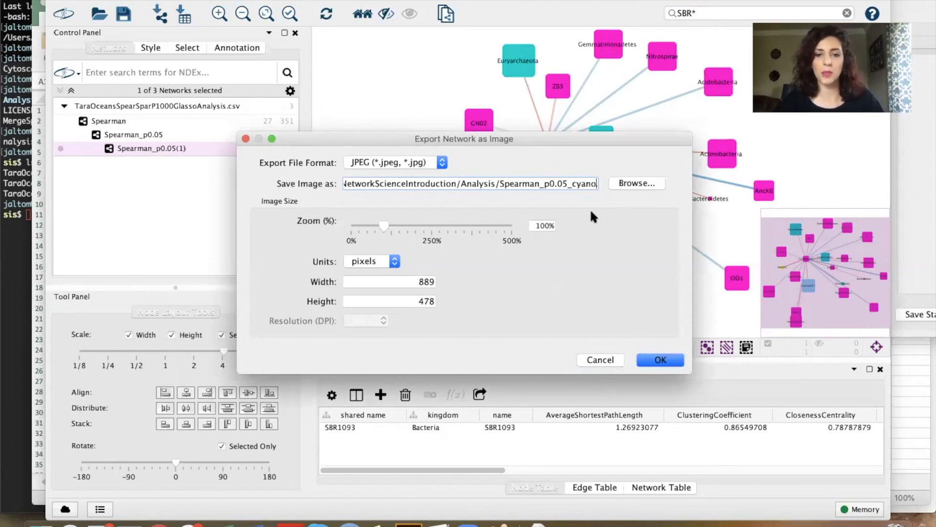
# Step: Set the image zoom to 250% and export the subnetwork image
pyautogui.moveTo(531, 225); pyautogui.dragTo(566, 221)
pyautogui.write('250')
pyautogui.click(660, 360)
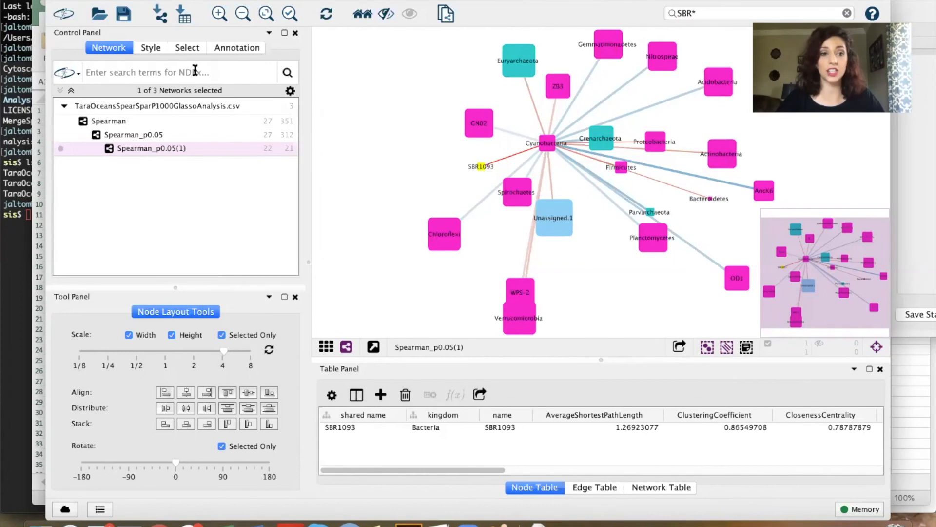
pyautogui.click(150, 48)
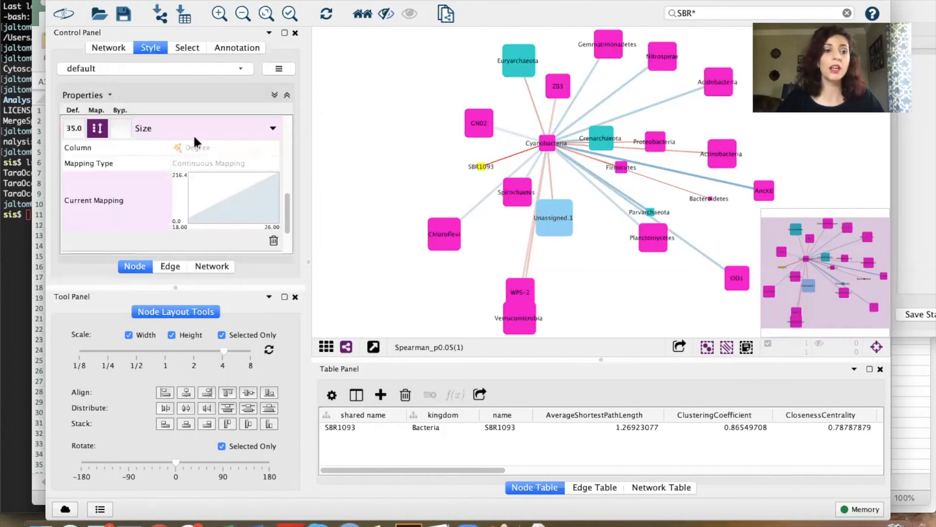
pyautogui.click(189, 42)
pyautogui.click(124, 13)
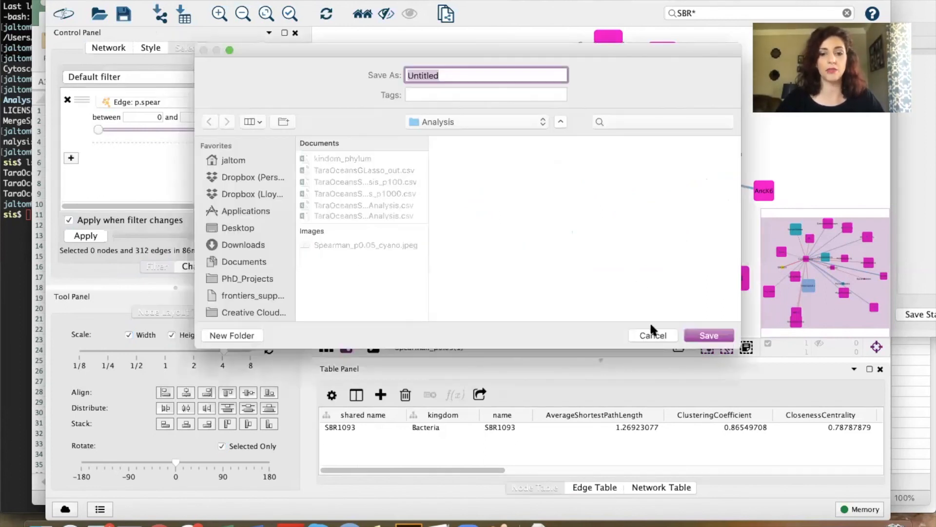
pyautogui.click(653, 336)
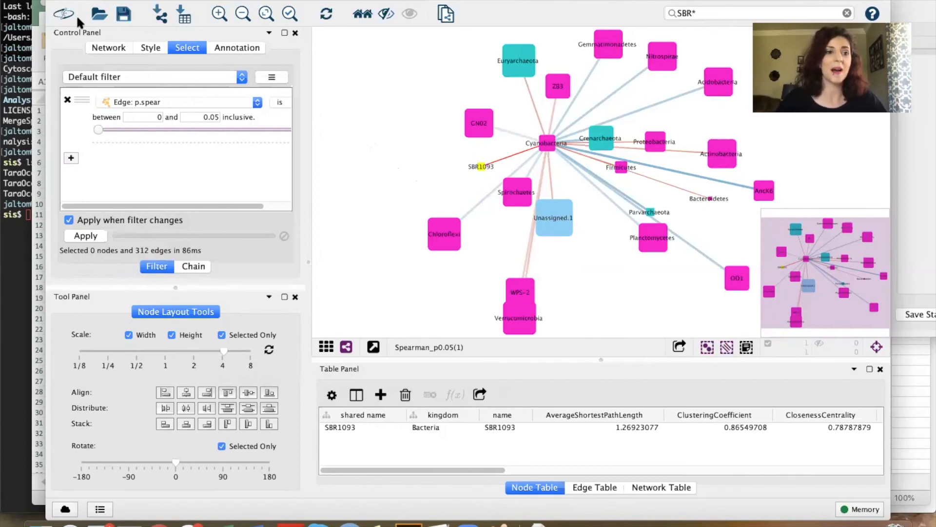
pyautogui.click(108, 48)
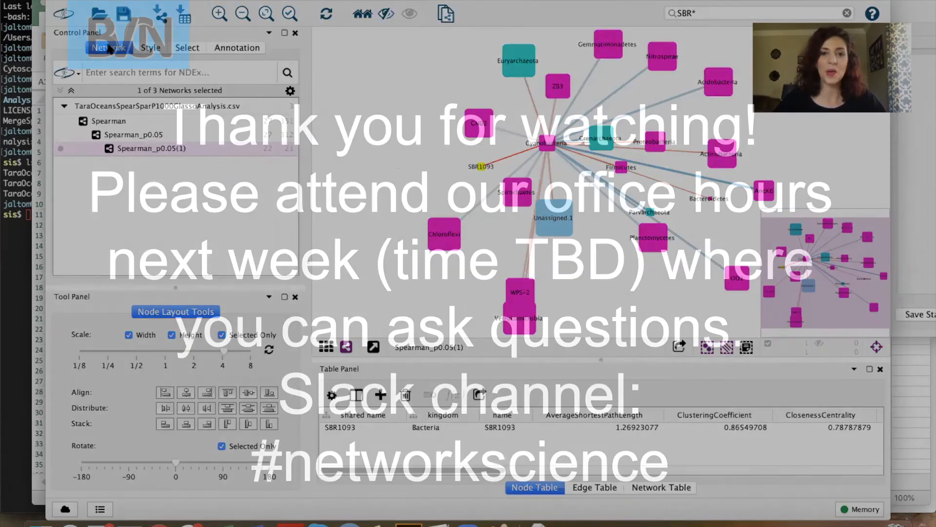